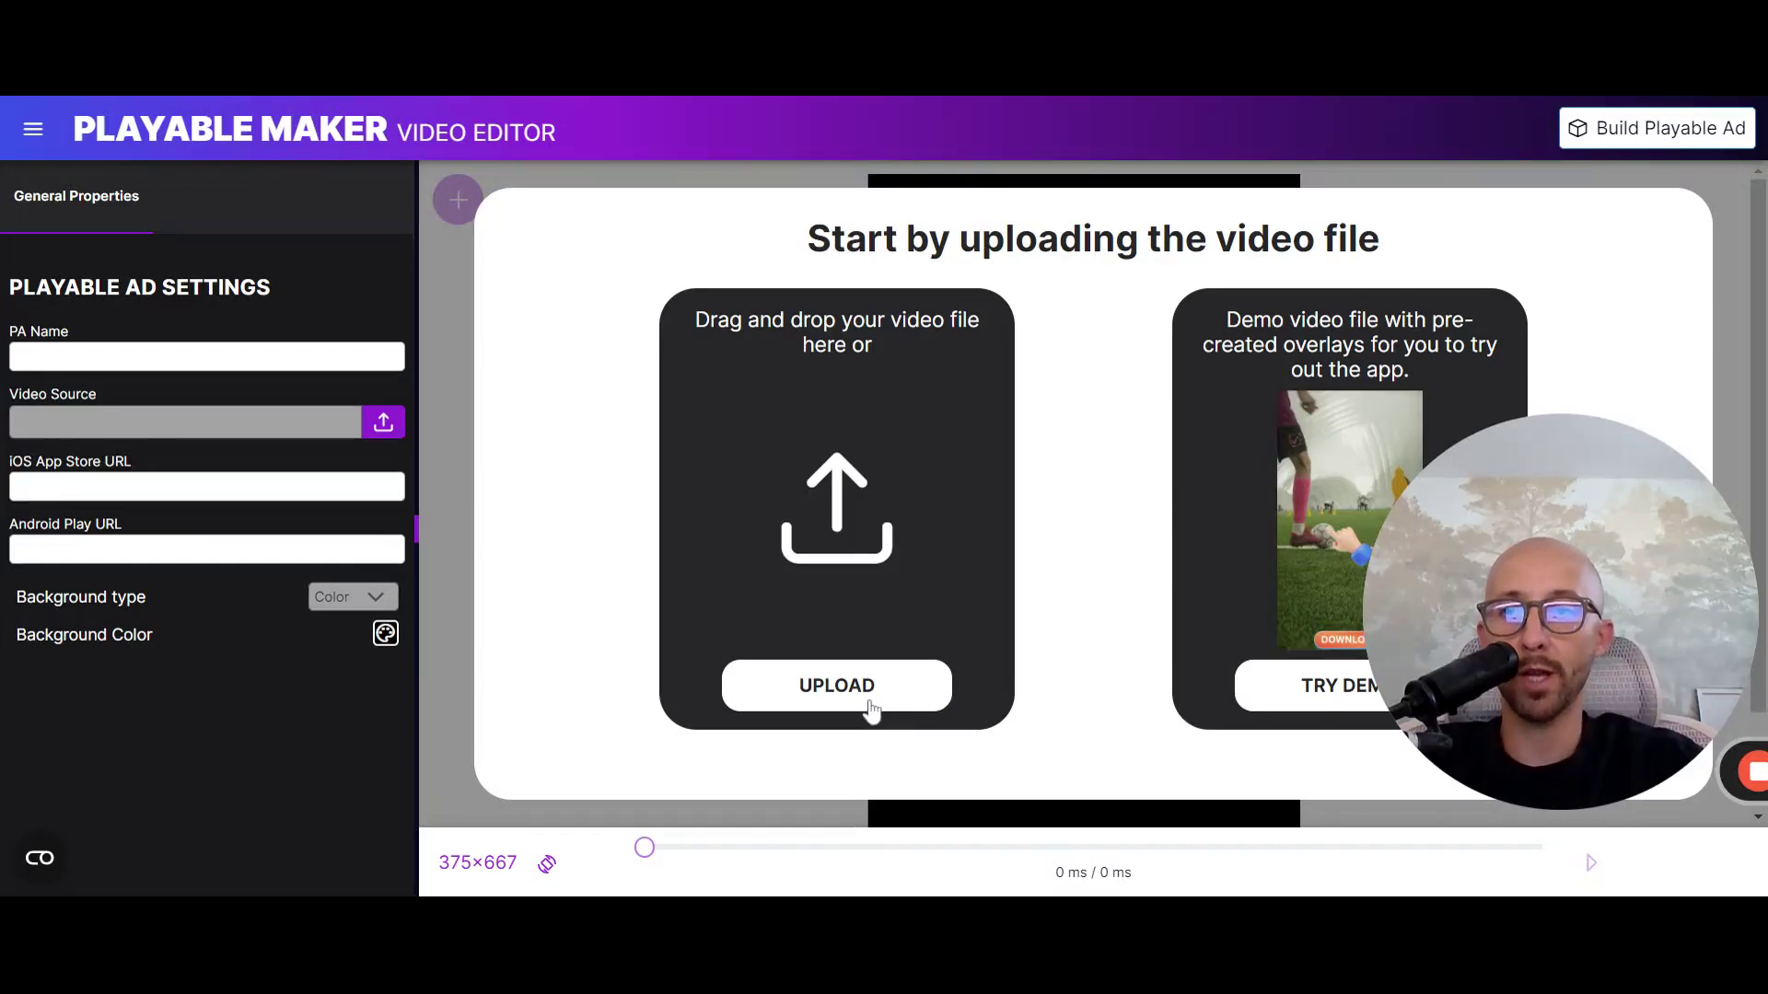
# - Load the demo match-3 gameplay video and name the playable 'test playable'
pyautogui.click(846, 695)
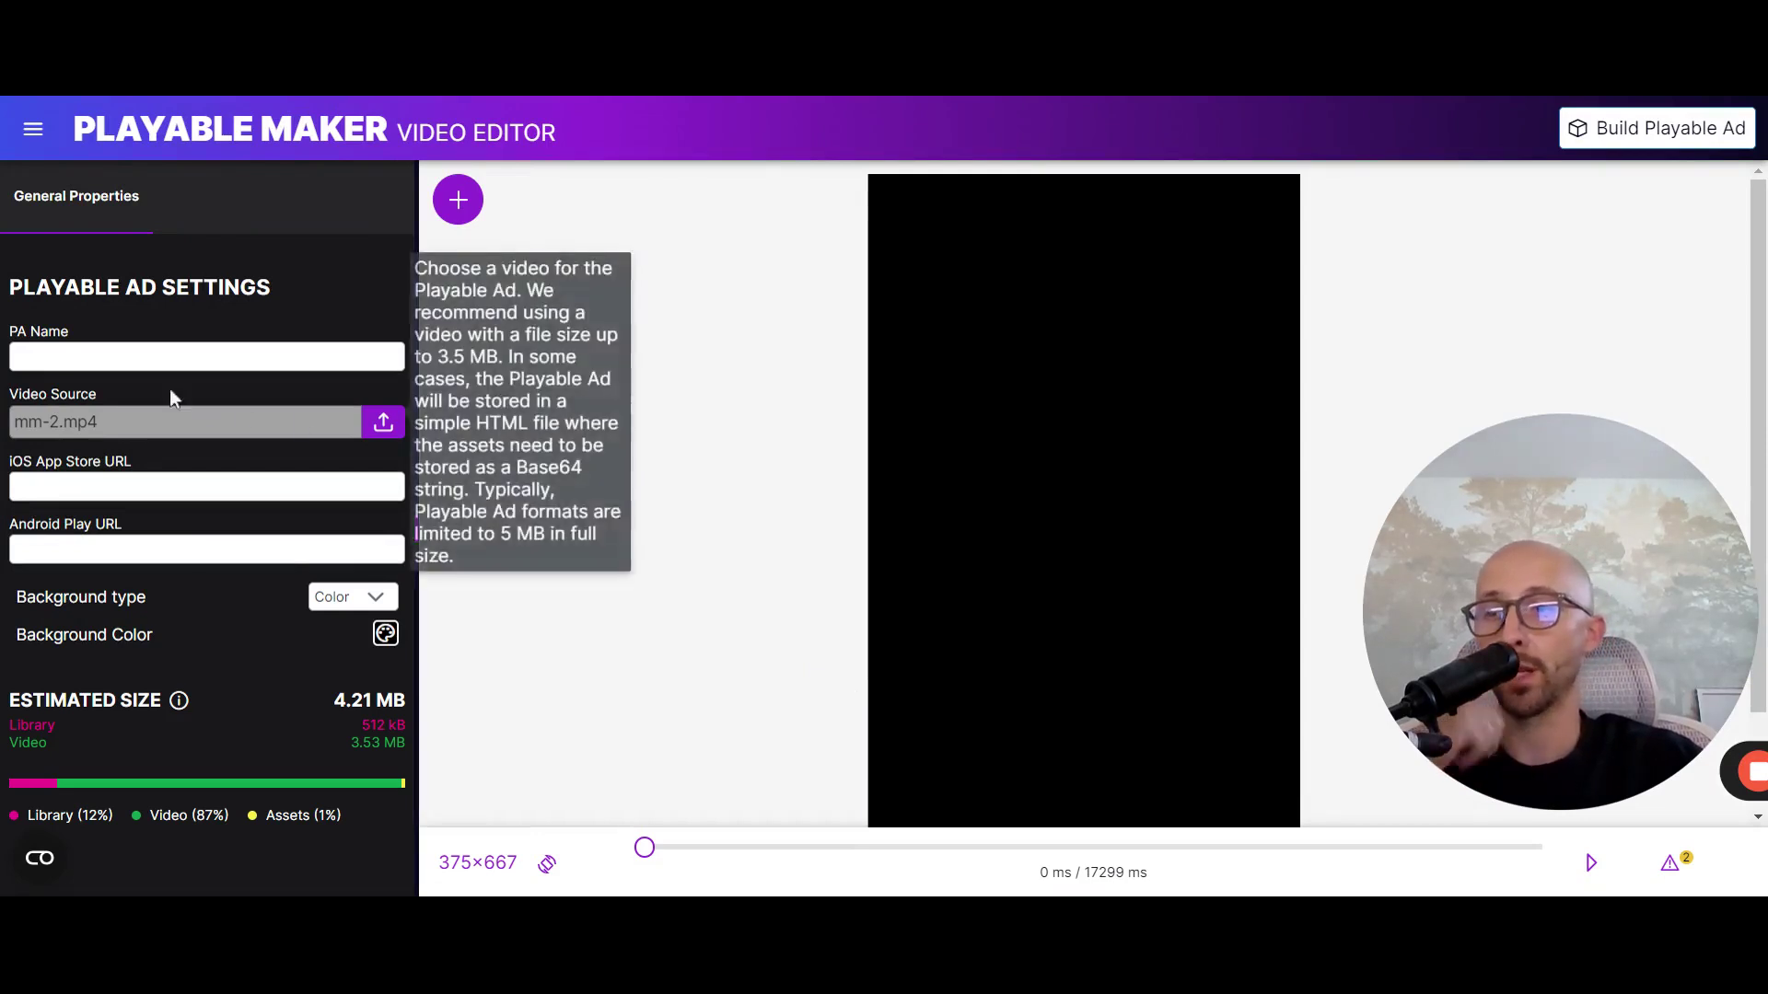
pyautogui.click(166, 356)
pyautogui.write('test playab')
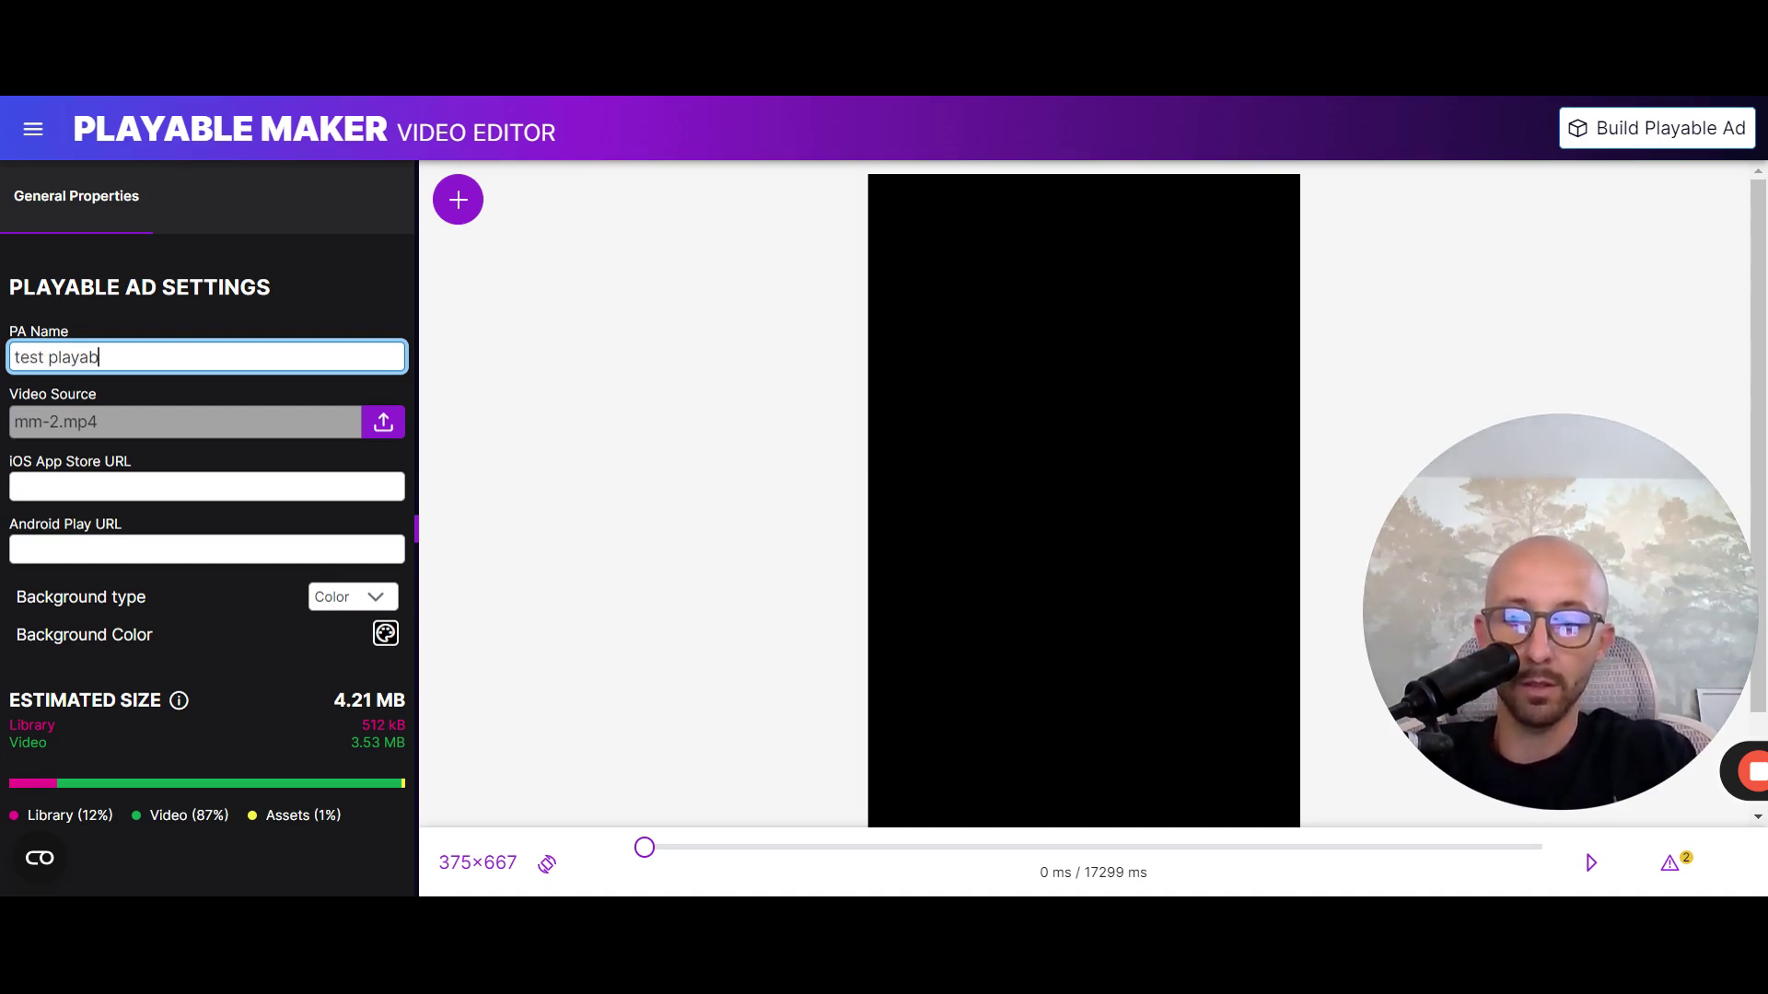
pyautogui.write('le')
# - Paste the App Store and Google Play URLs and review the estimated size readout
pyautogui.click(183, 485)
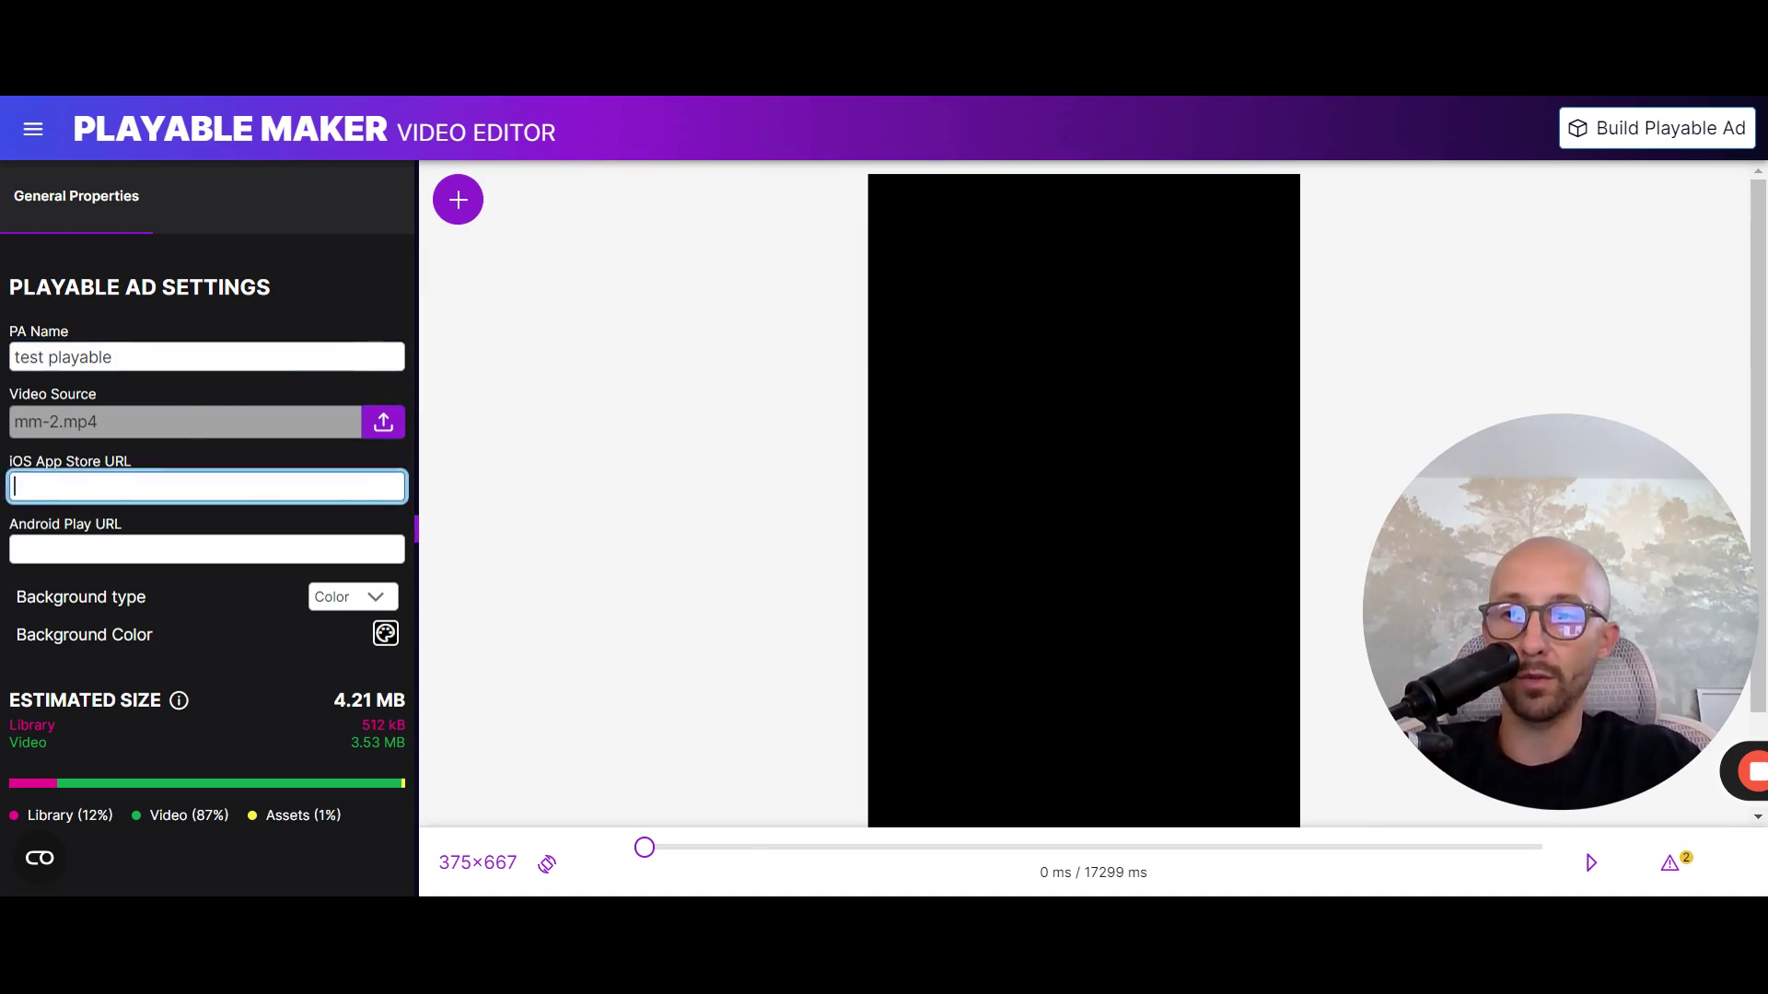
pyautogui.hotkey('ctrl', 'v')
pyautogui.click(208, 548)
pyautogui.hotkey('ctrl', 'v')
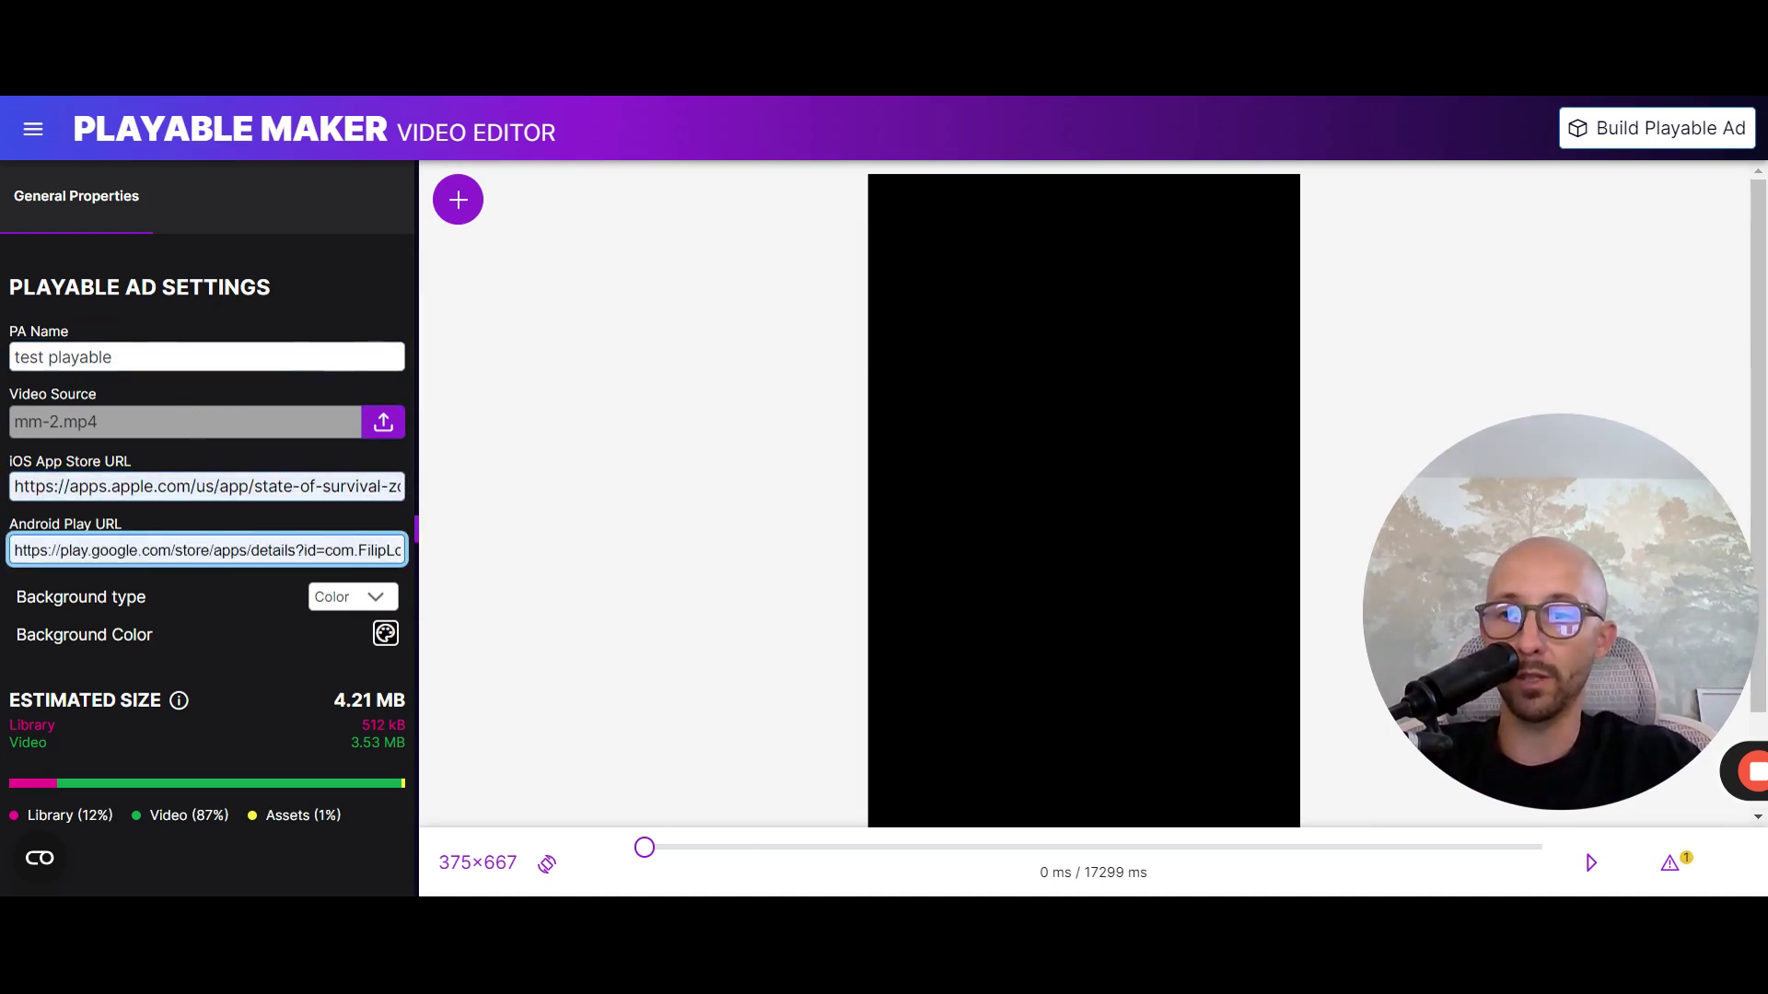
pyautogui.click(11, 697)
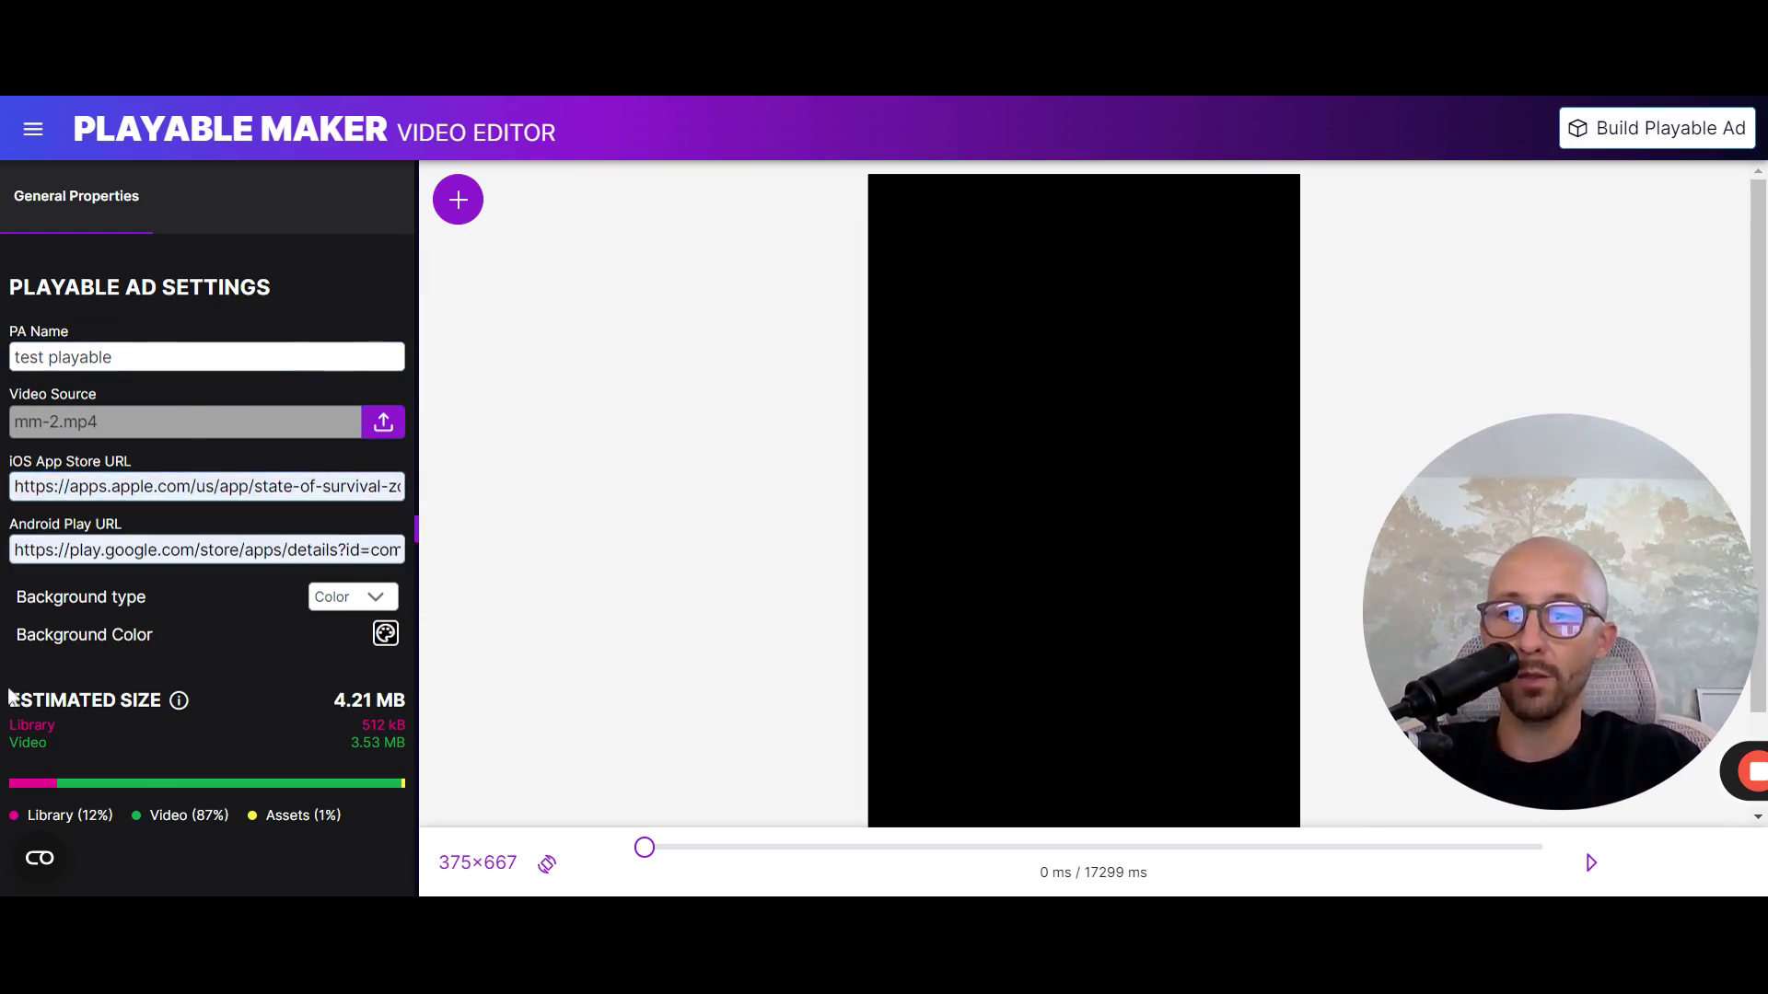
pyautogui.moveTo(11, 699); pyautogui.dragTo(357, 700)
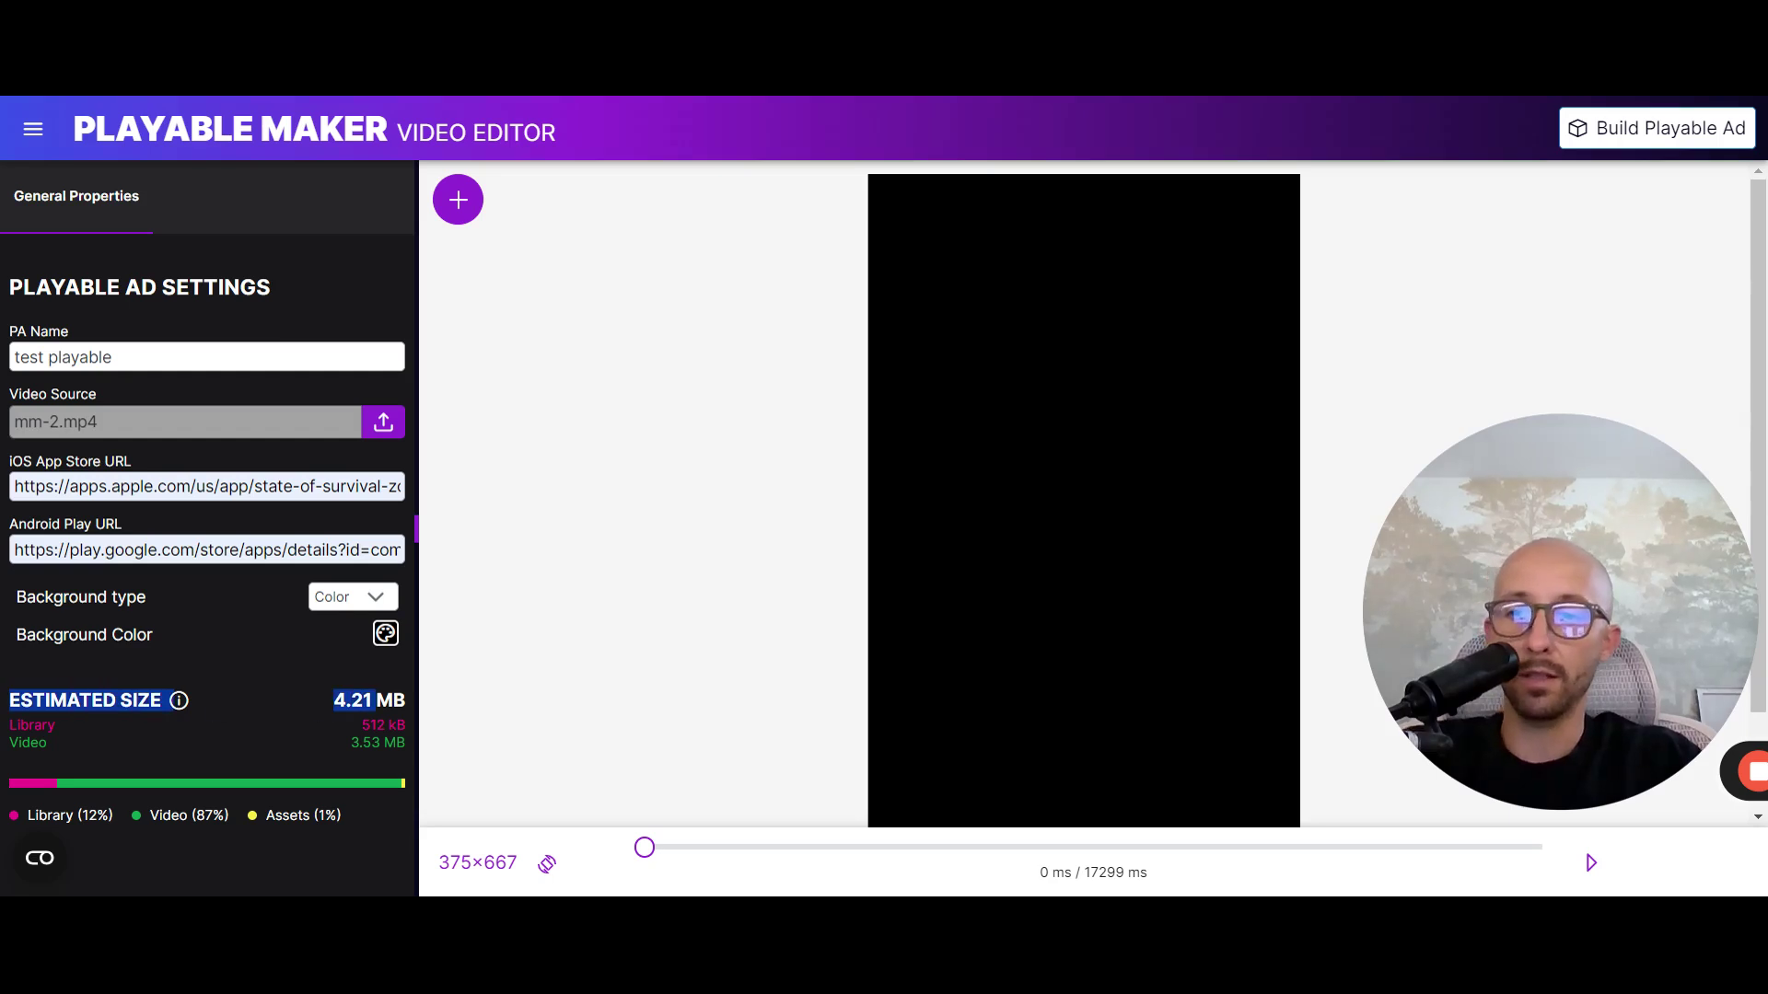
pyautogui.click(385, 686)
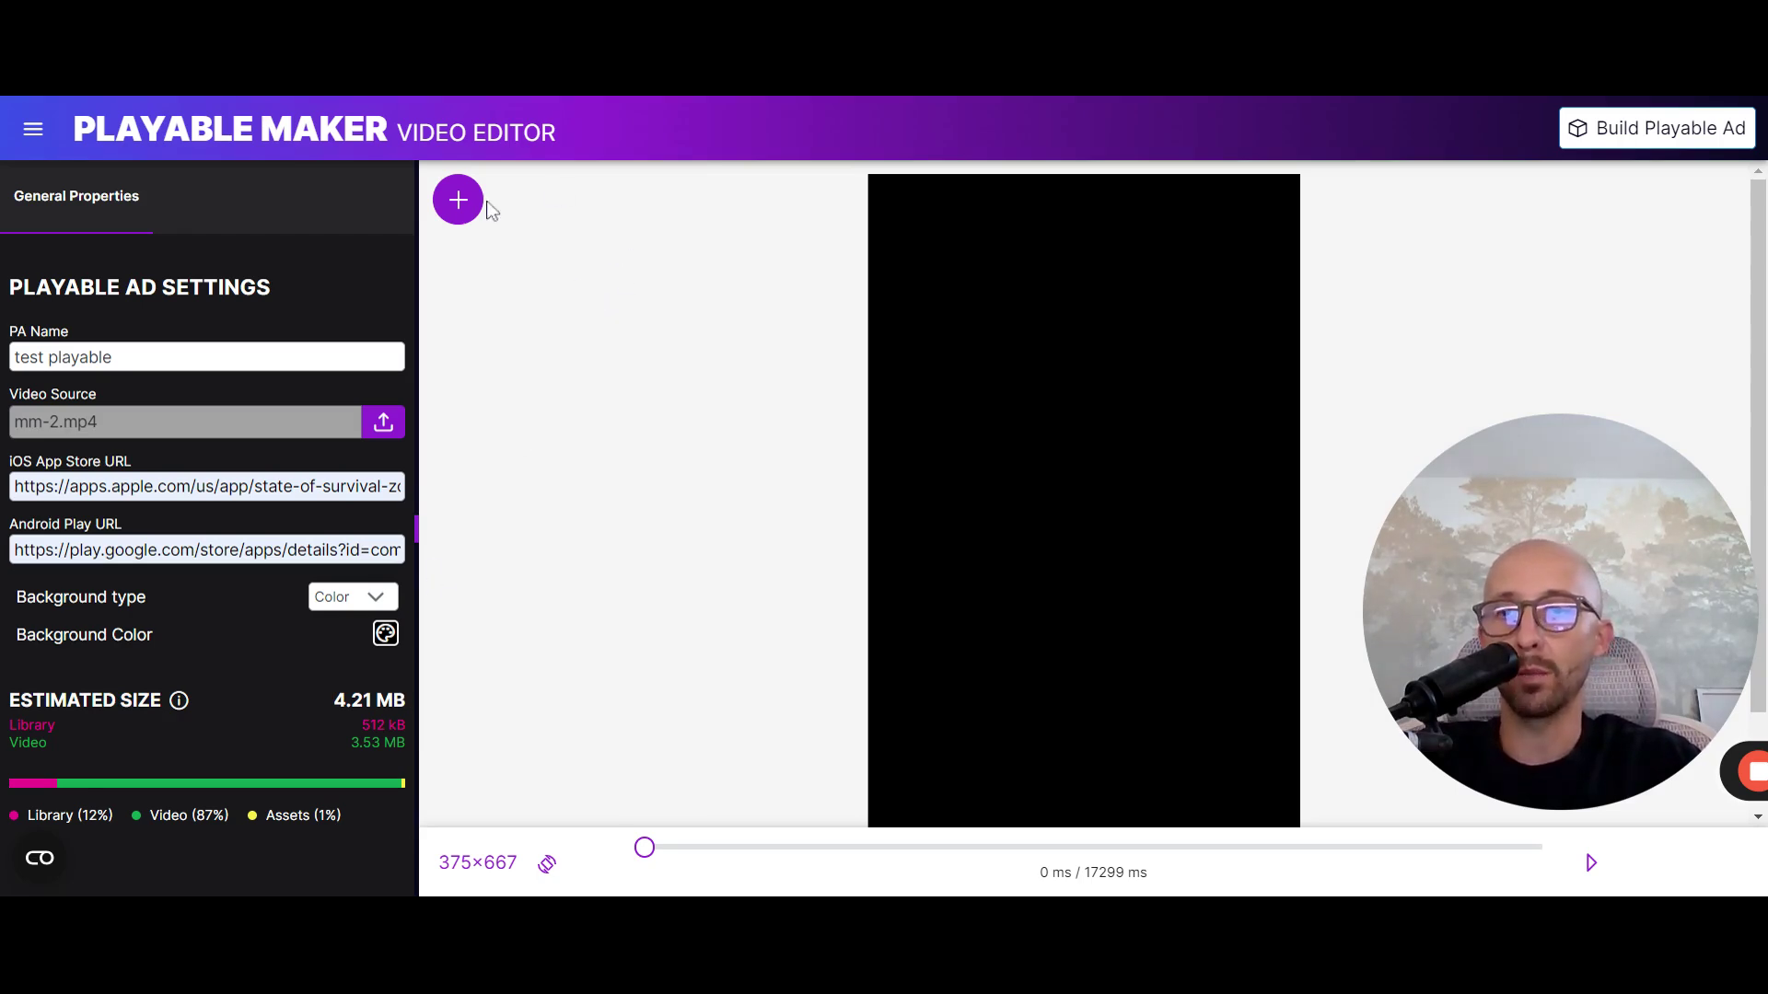
# - Add a break and set its time to 1700 ms
pyautogui.click(457, 253)
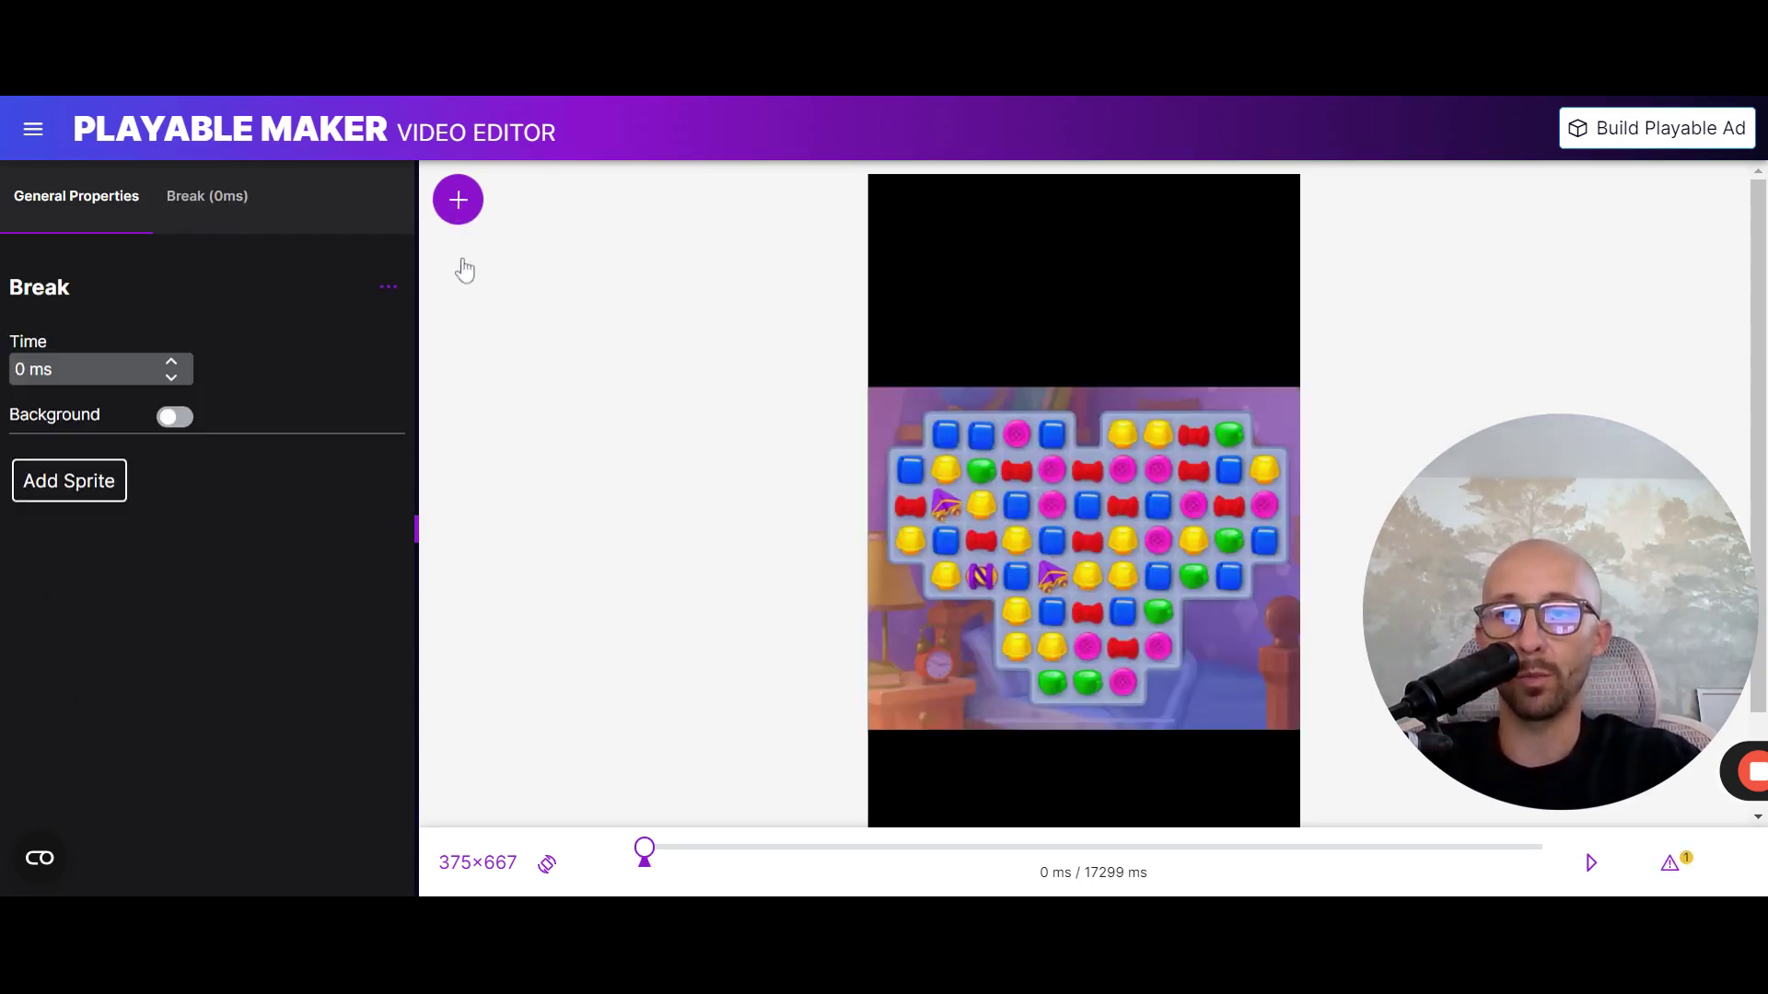
pyautogui.click(206, 215)
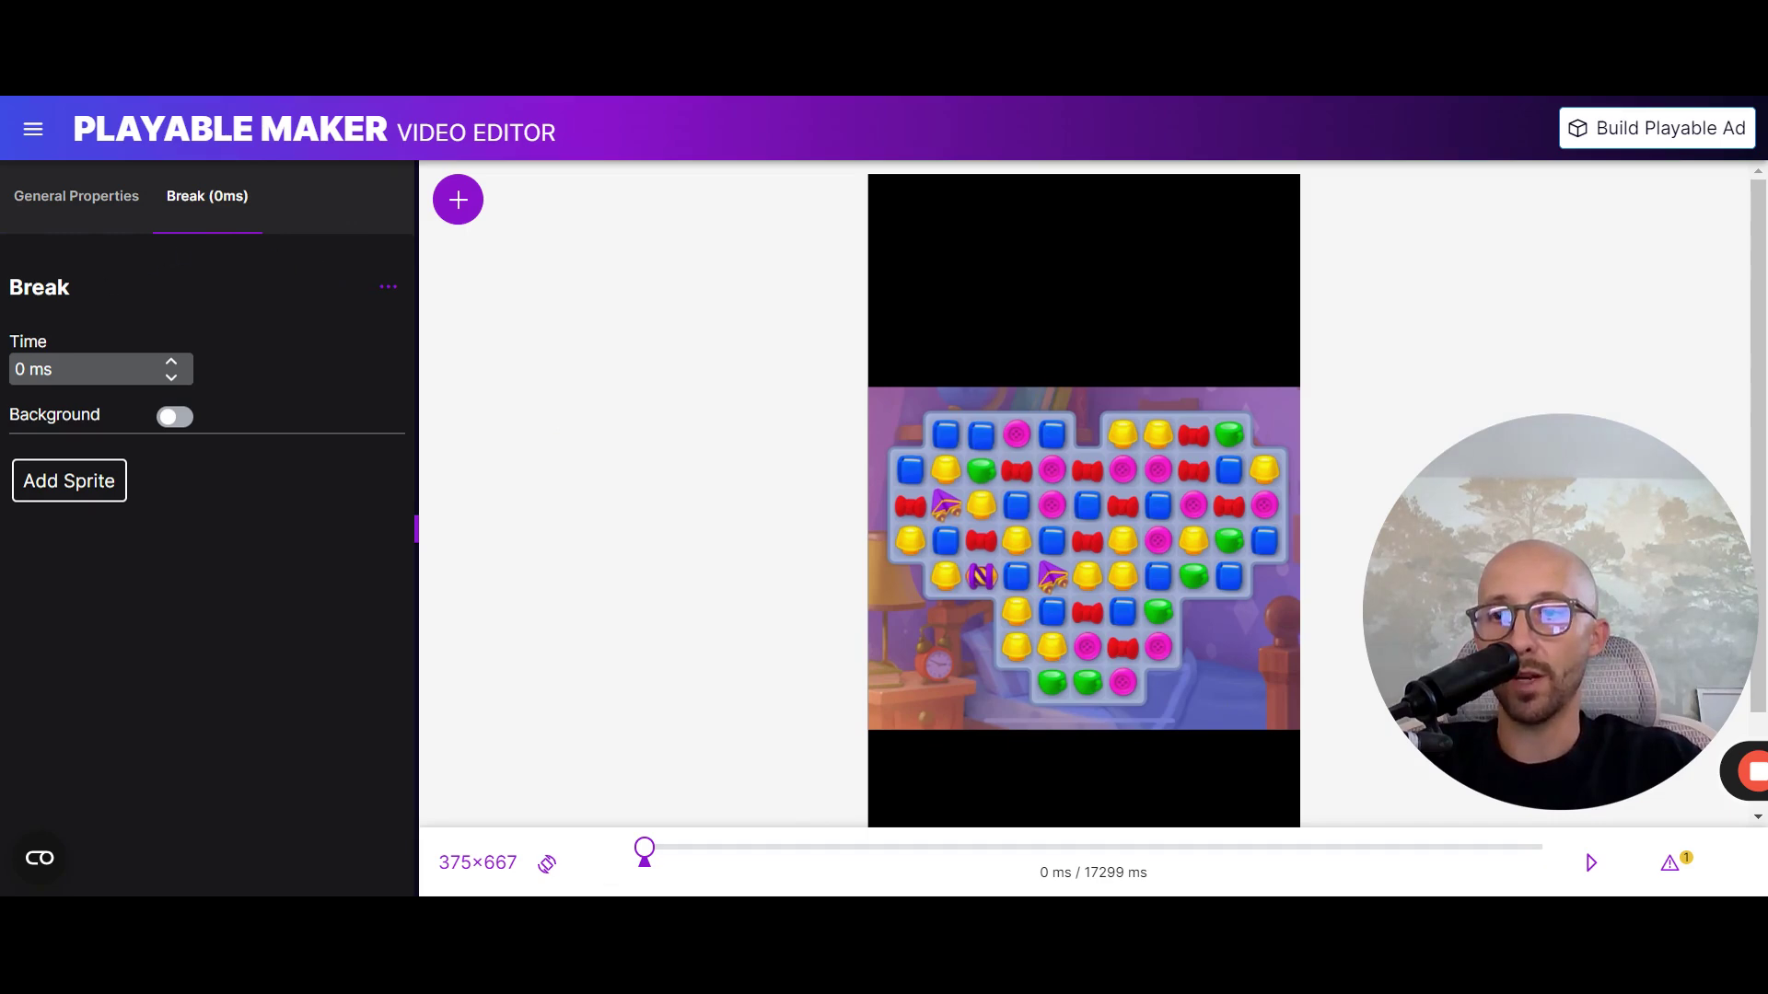
pyautogui.moveTo(53, 370); pyautogui.dragTo(3, 381)
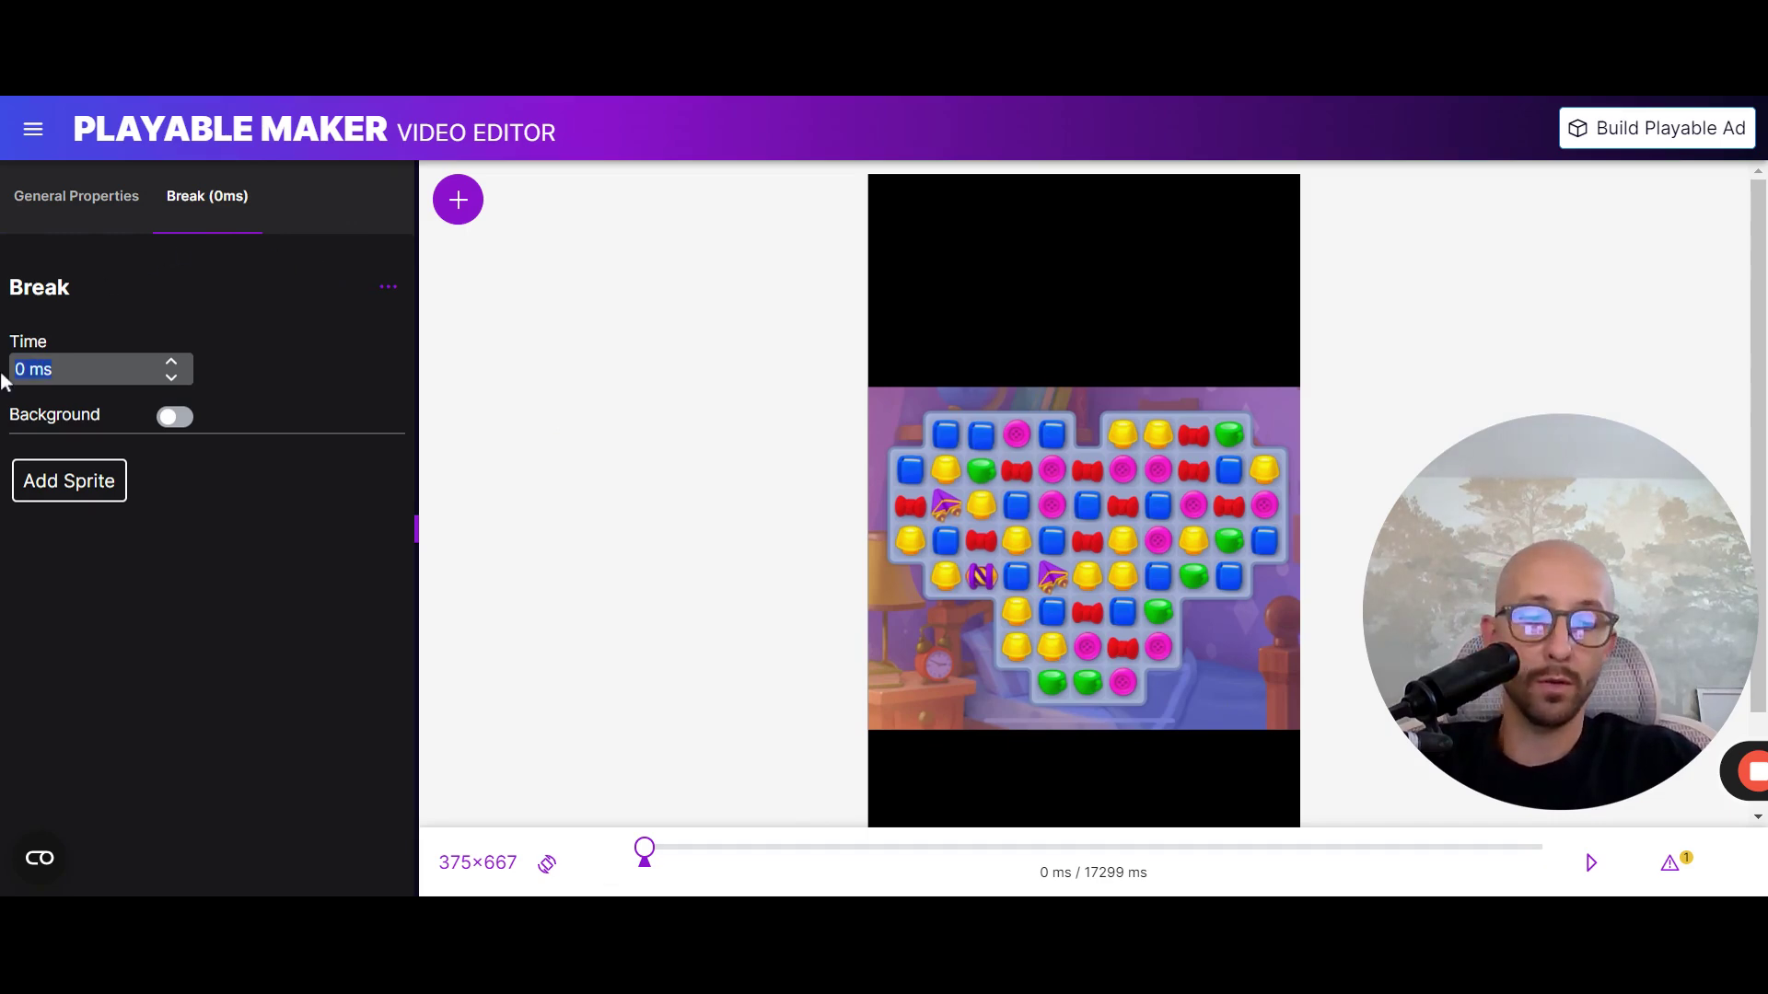
pyautogui.write('1700')
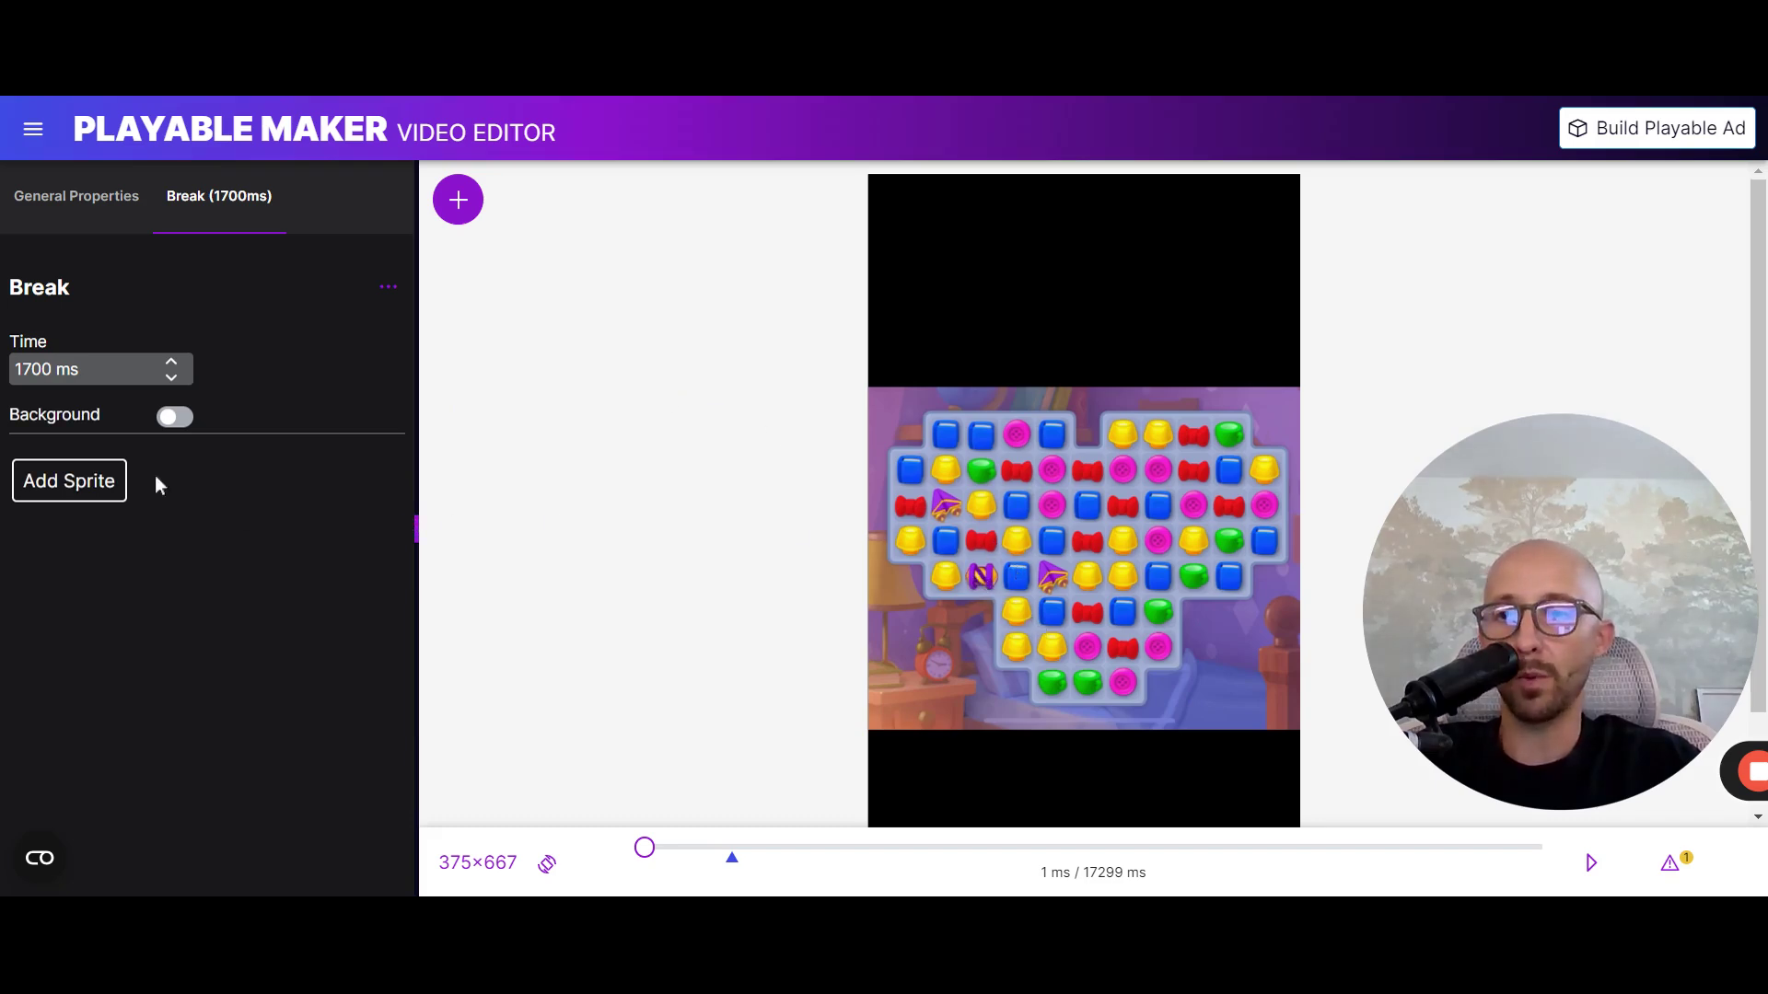
# - Add the hand-00002.png sprite at scale 0.3 and drag it onto the candy board
pyautogui.click(69, 484)
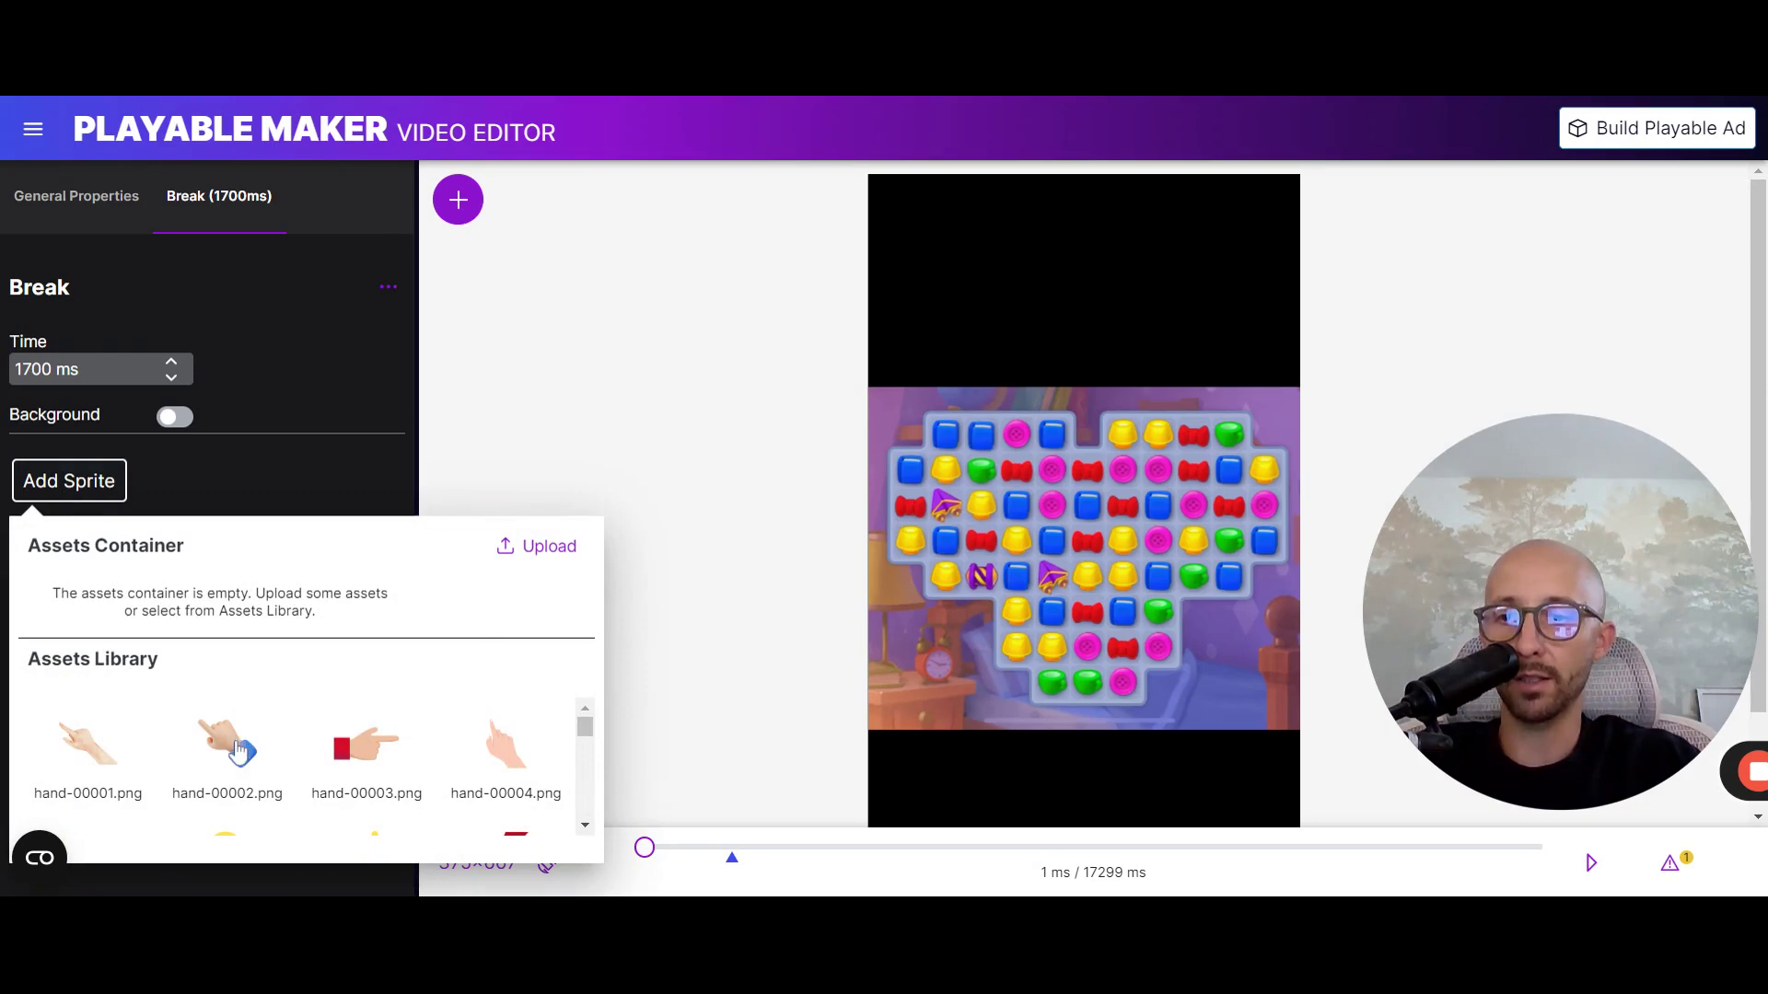
pyautogui.click(238, 748)
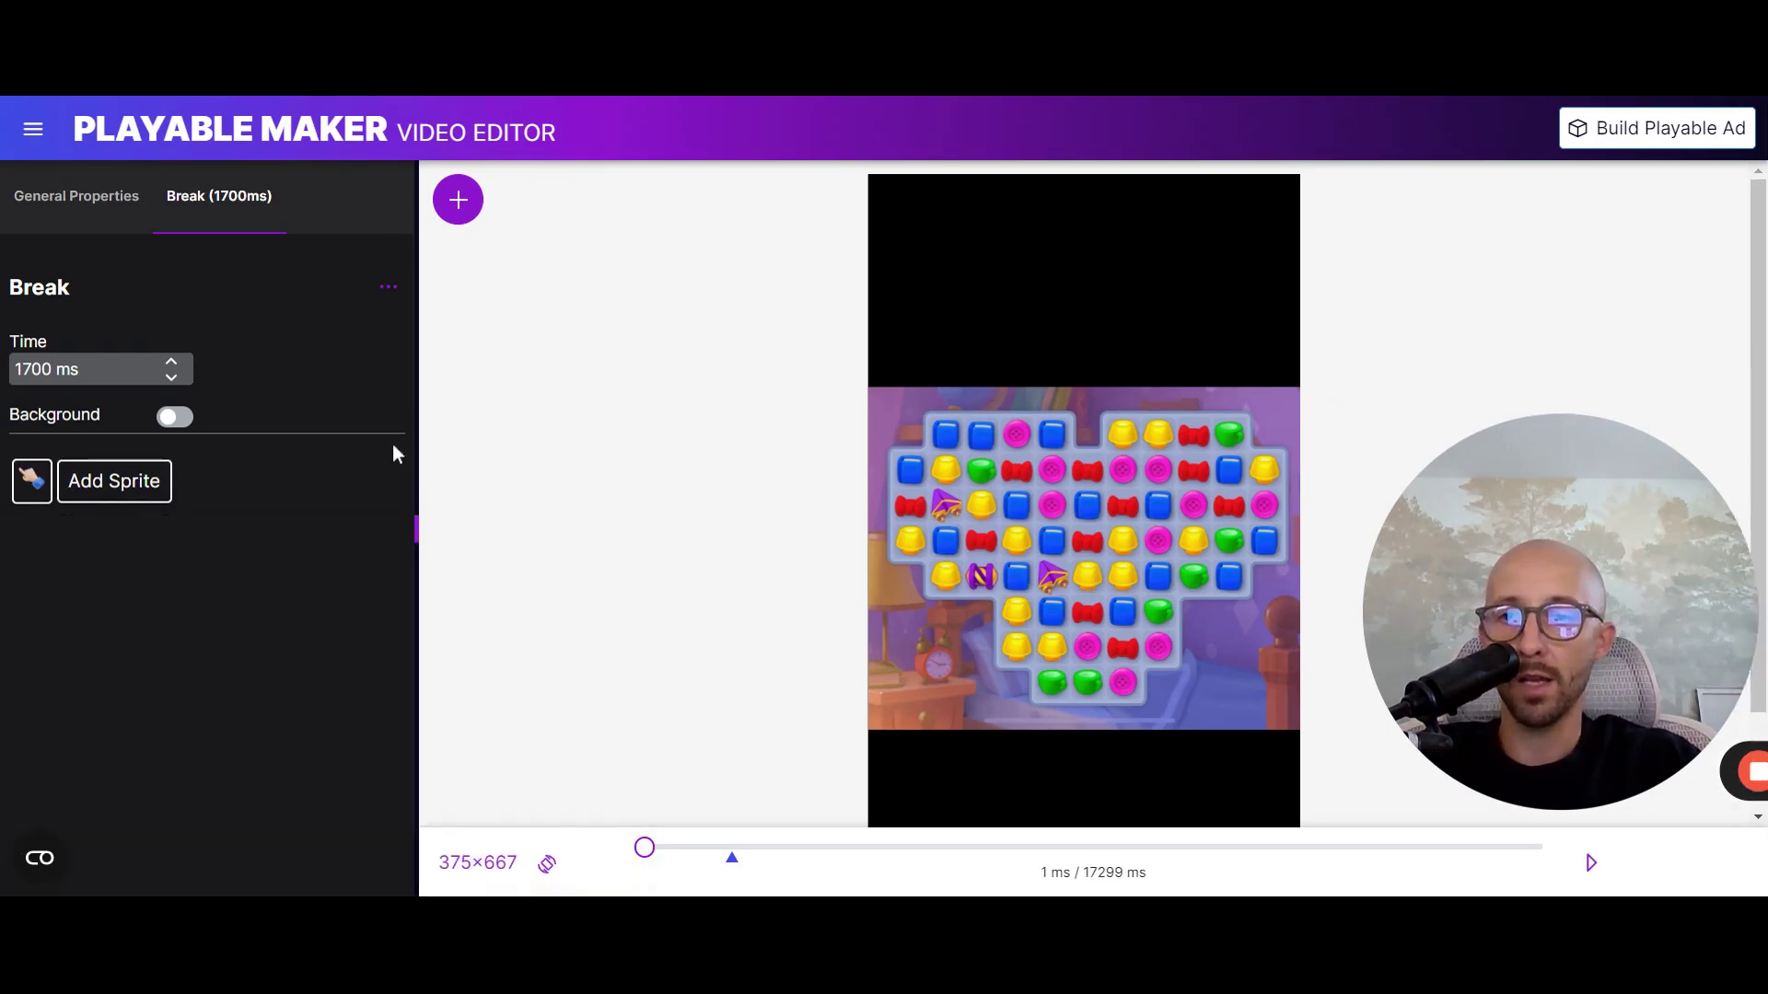
pyautogui.click(39, 484)
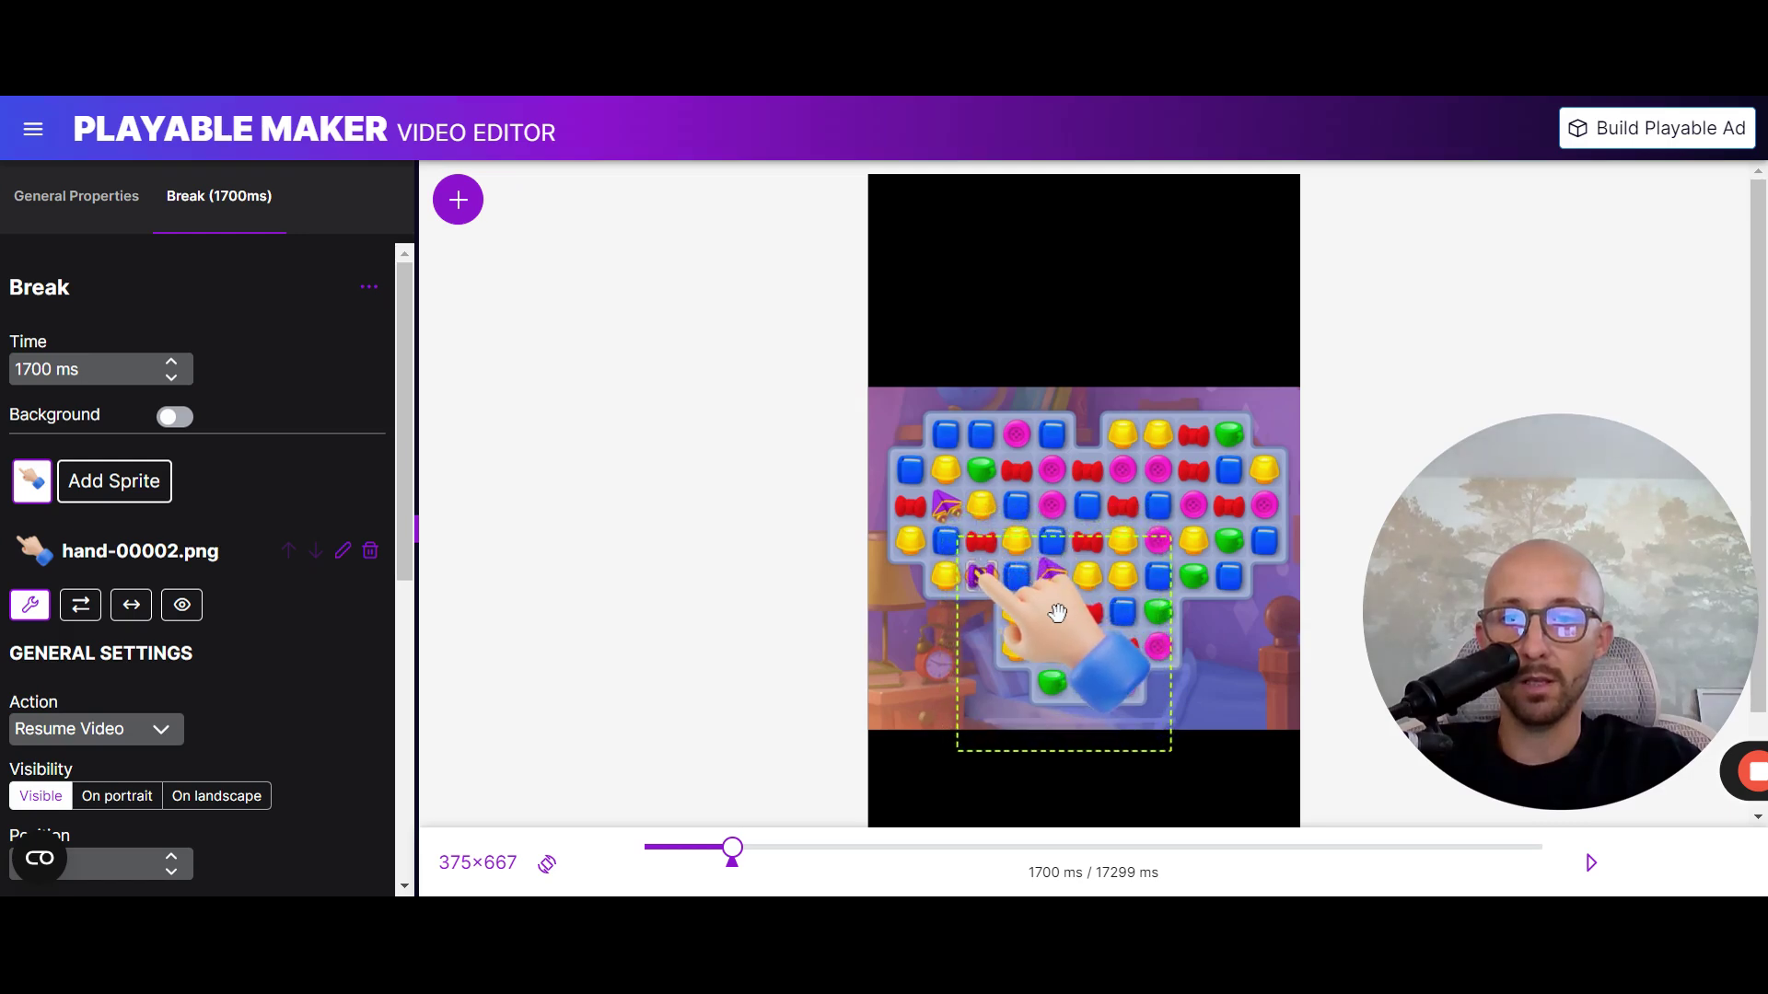
pyautogui.scroll(-1, 221, 708)
pyautogui.scroll(-4, 222, 707)
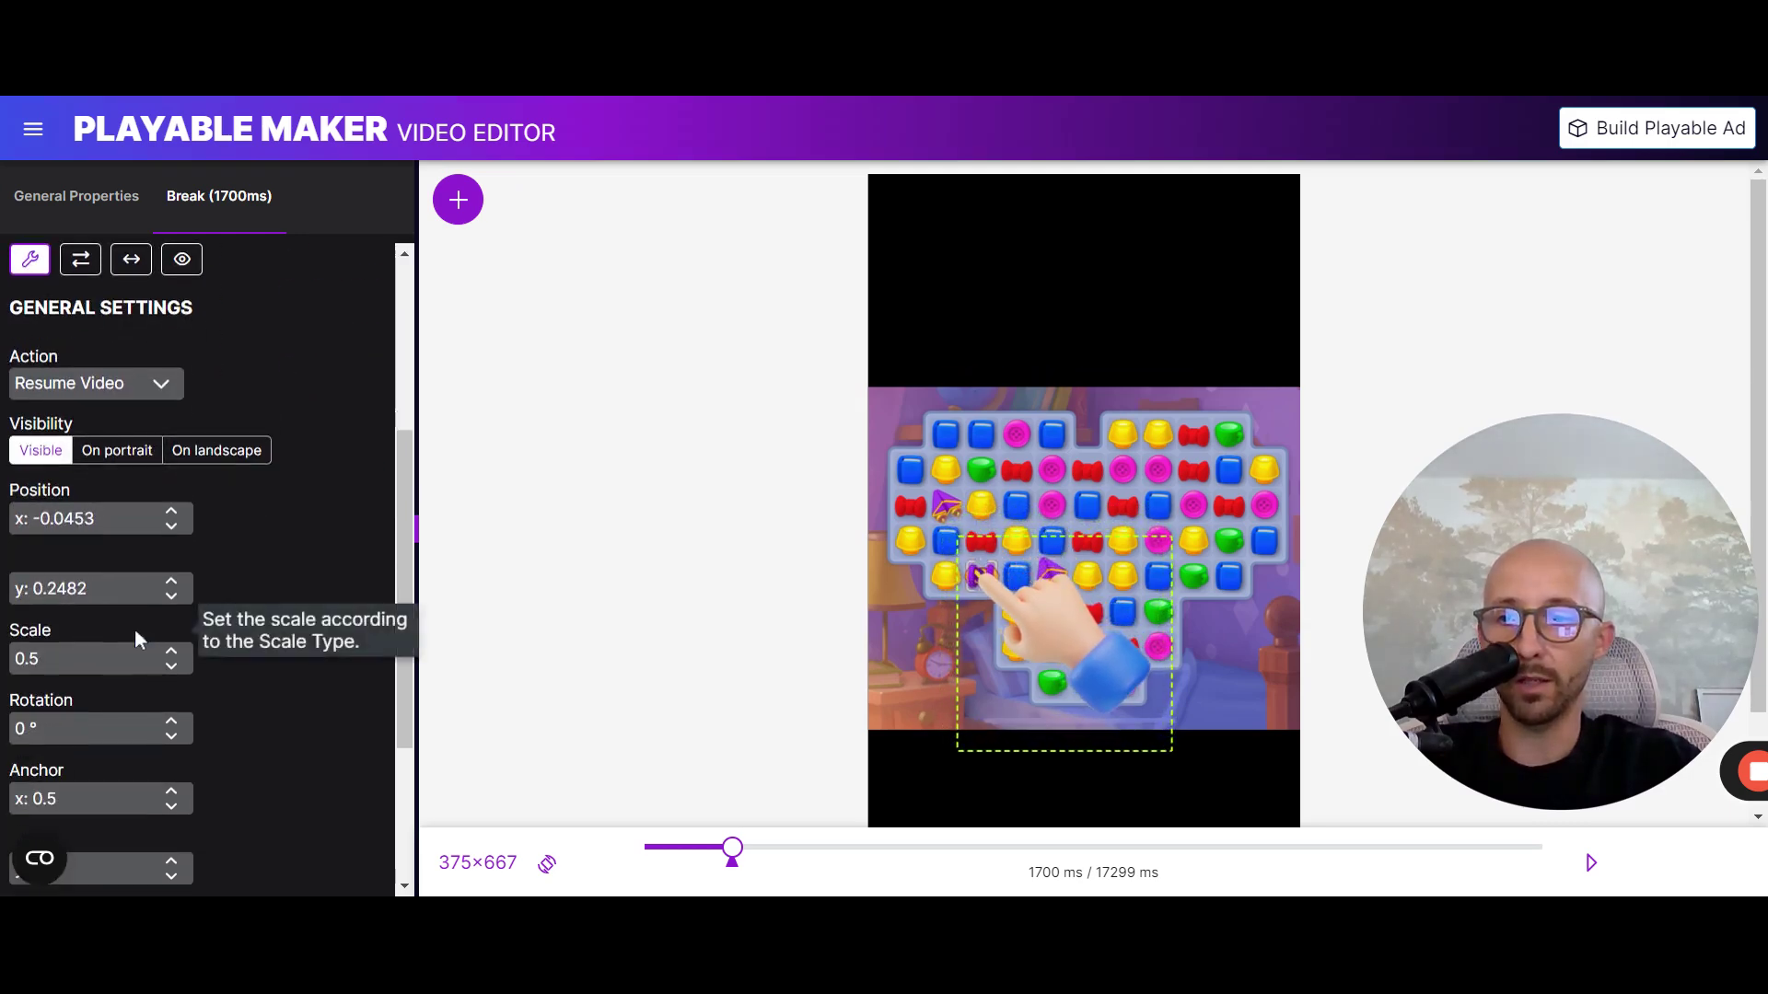
pyautogui.click(171, 666)
pyautogui.press('BackSpace')
pyautogui.write('4')
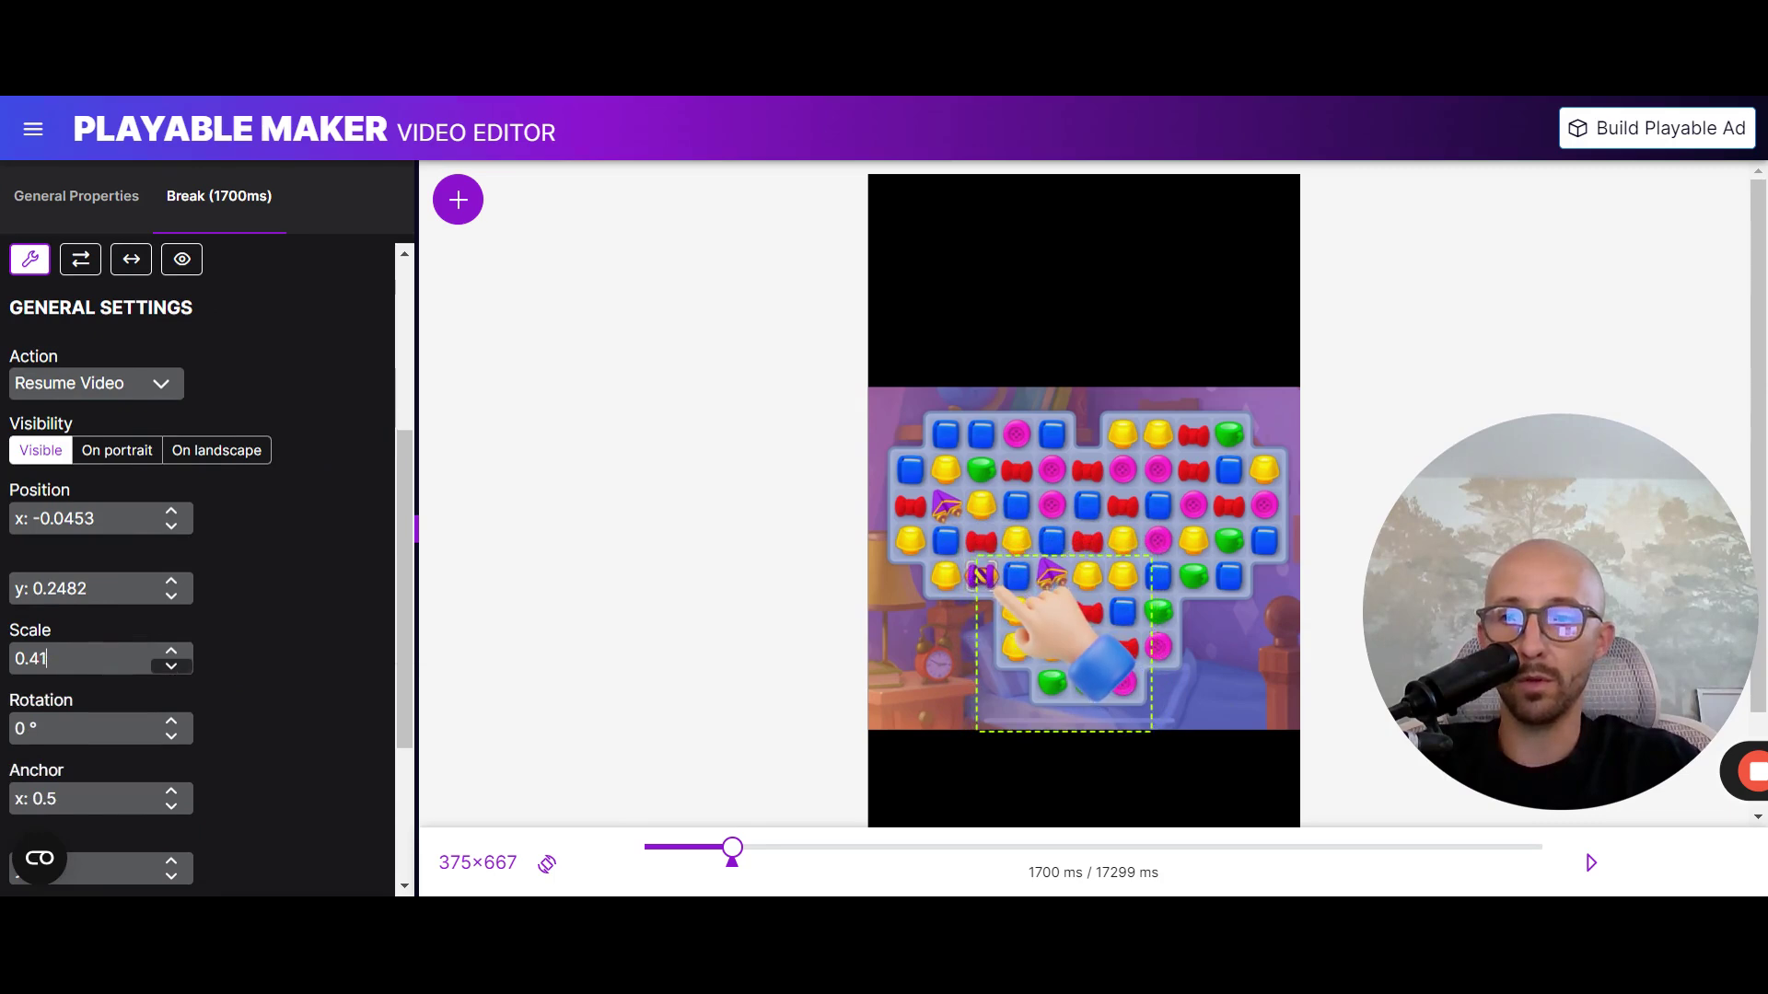
pyautogui.write('1')
pyautogui.write('3')
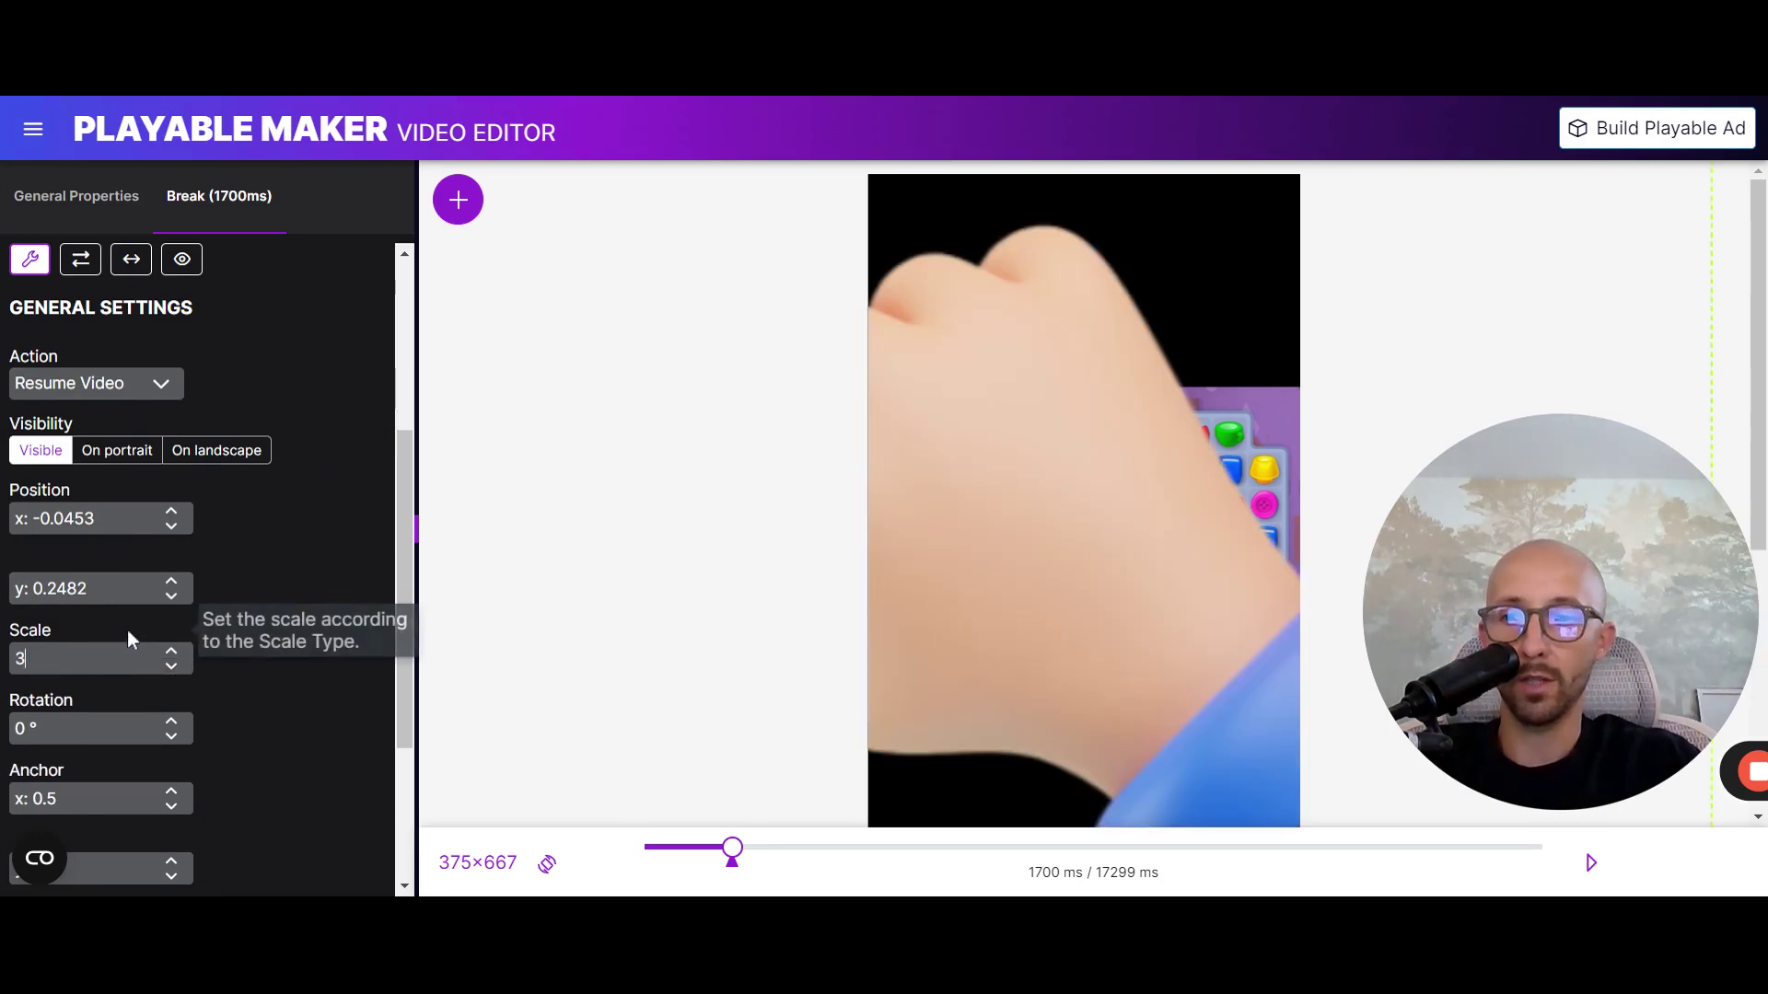
pyautogui.write('0.')
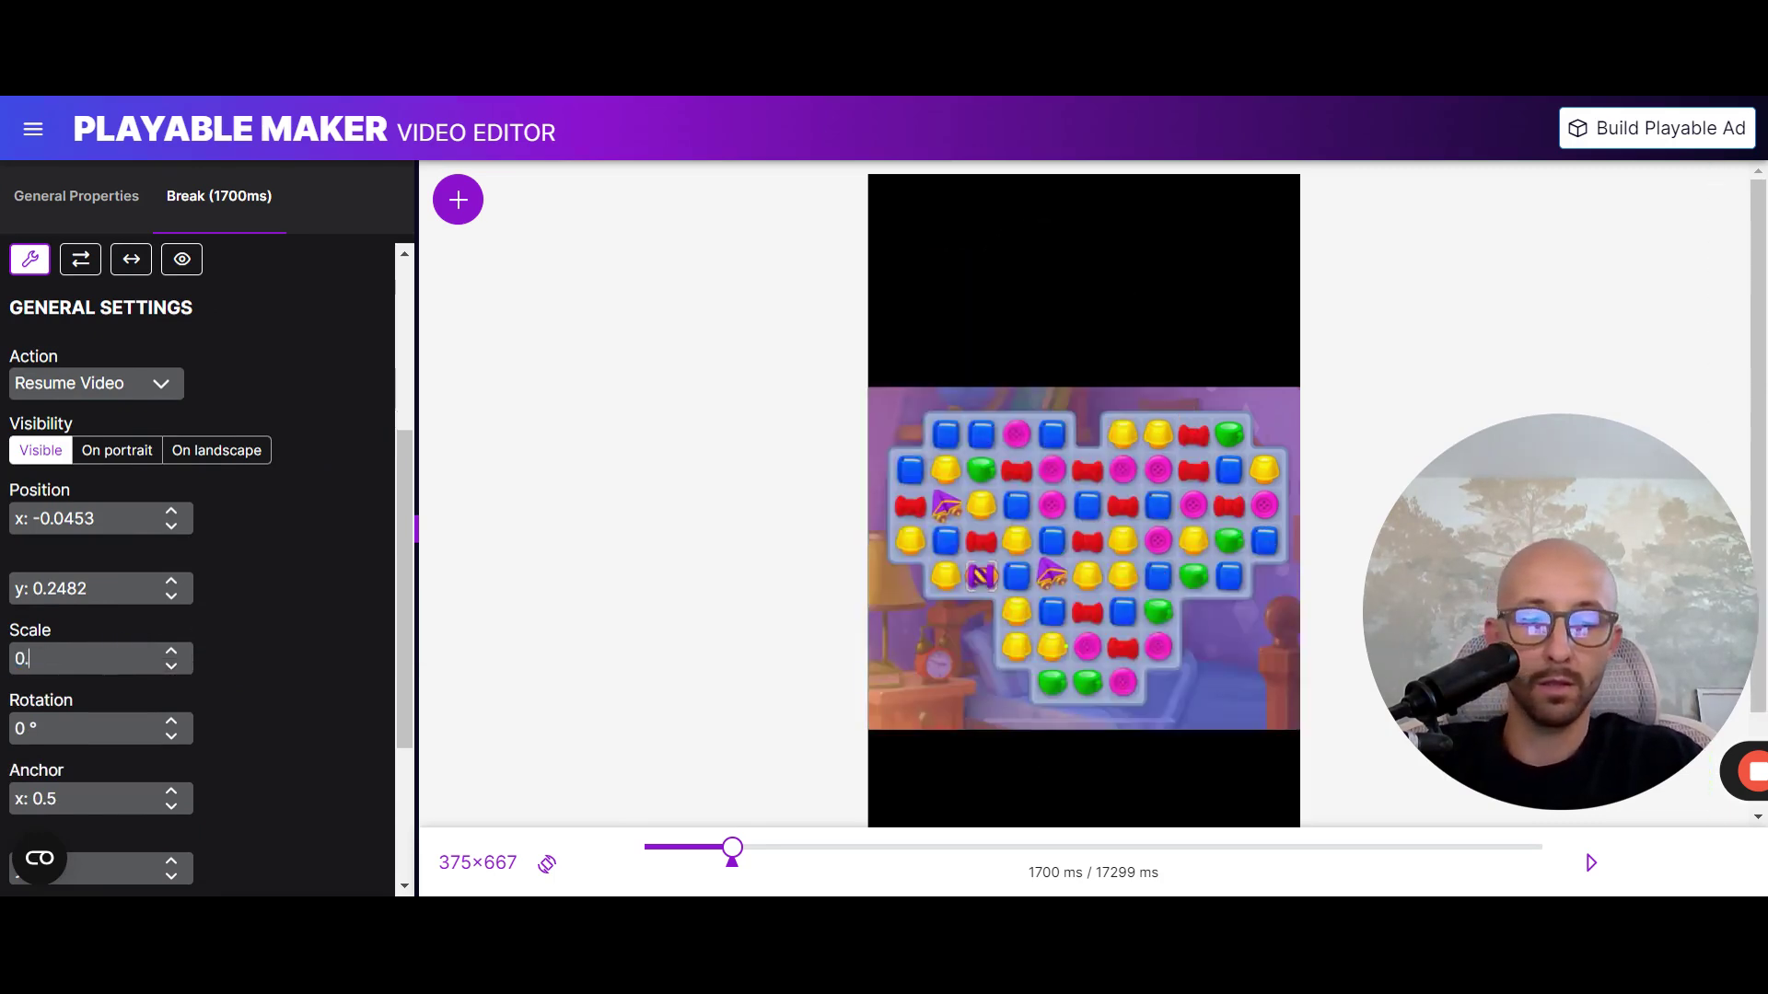
pyautogui.write('3')
pyautogui.moveTo(1094, 621); pyautogui.dragTo(1060, 583)
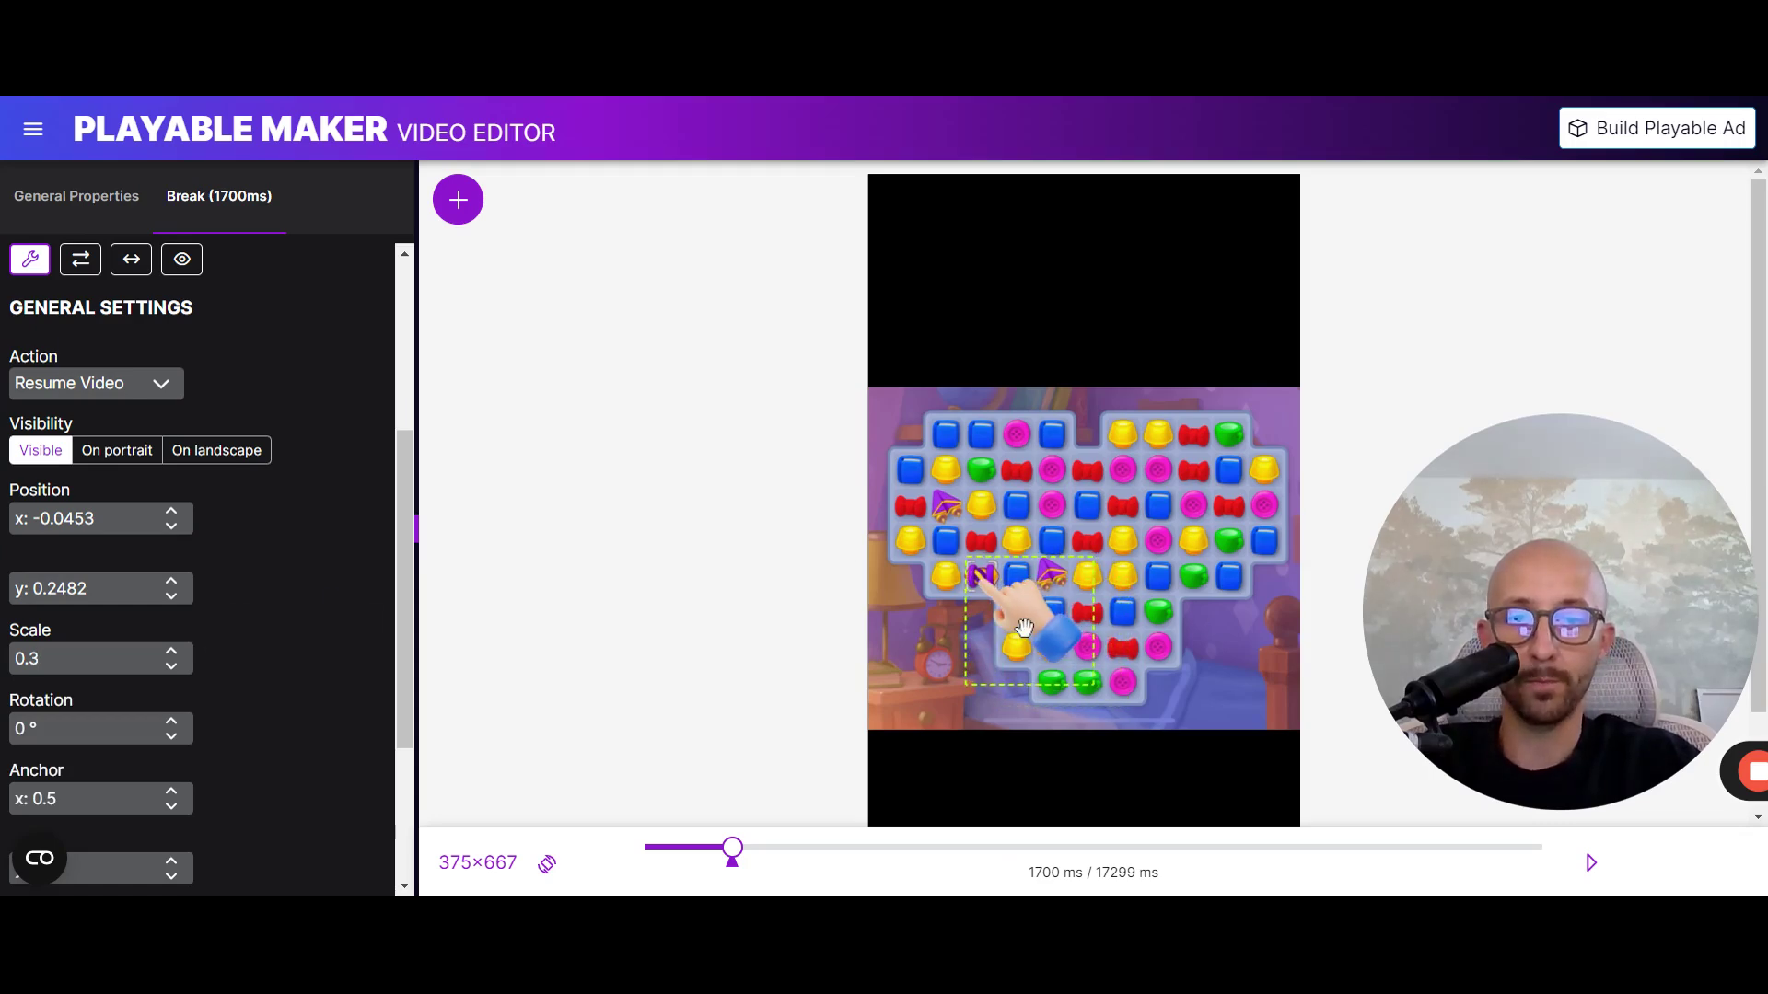
# - Nudge the hand up-left to x -0.138, y 0.1598 while checking portrait and landscape previews
pyautogui.click(552, 862)
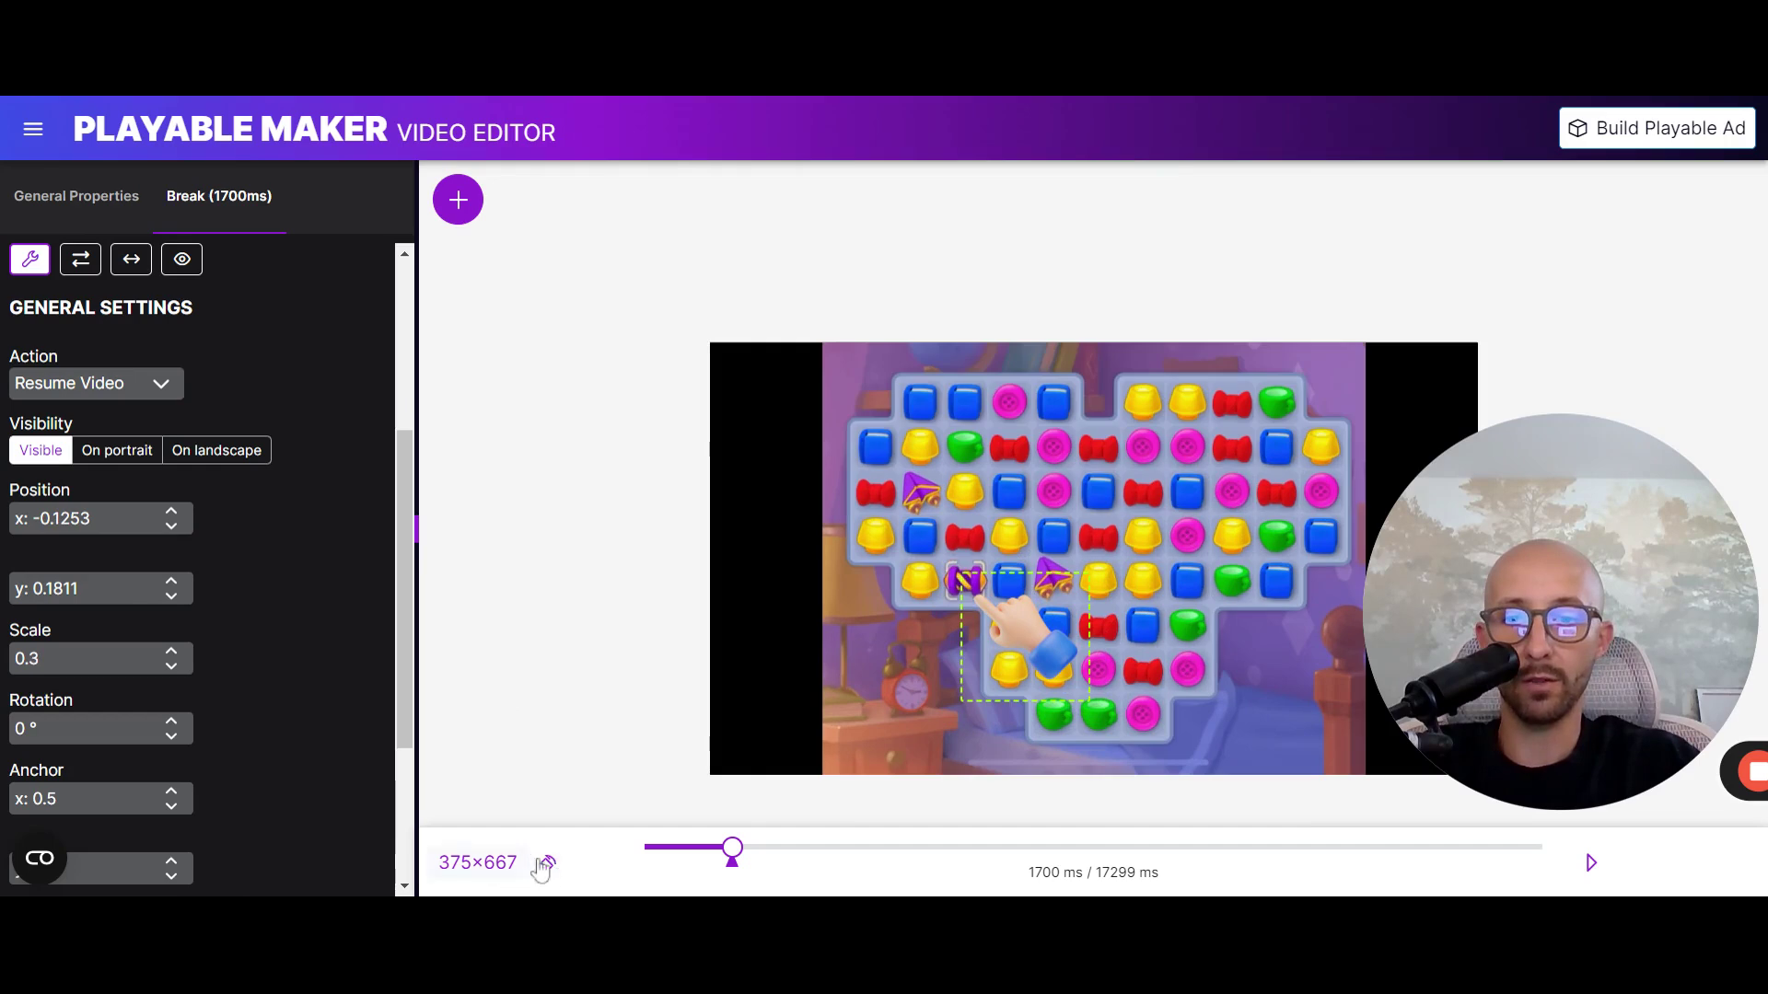
pyautogui.click(548, 866)
pyautogui.click(549, 864)
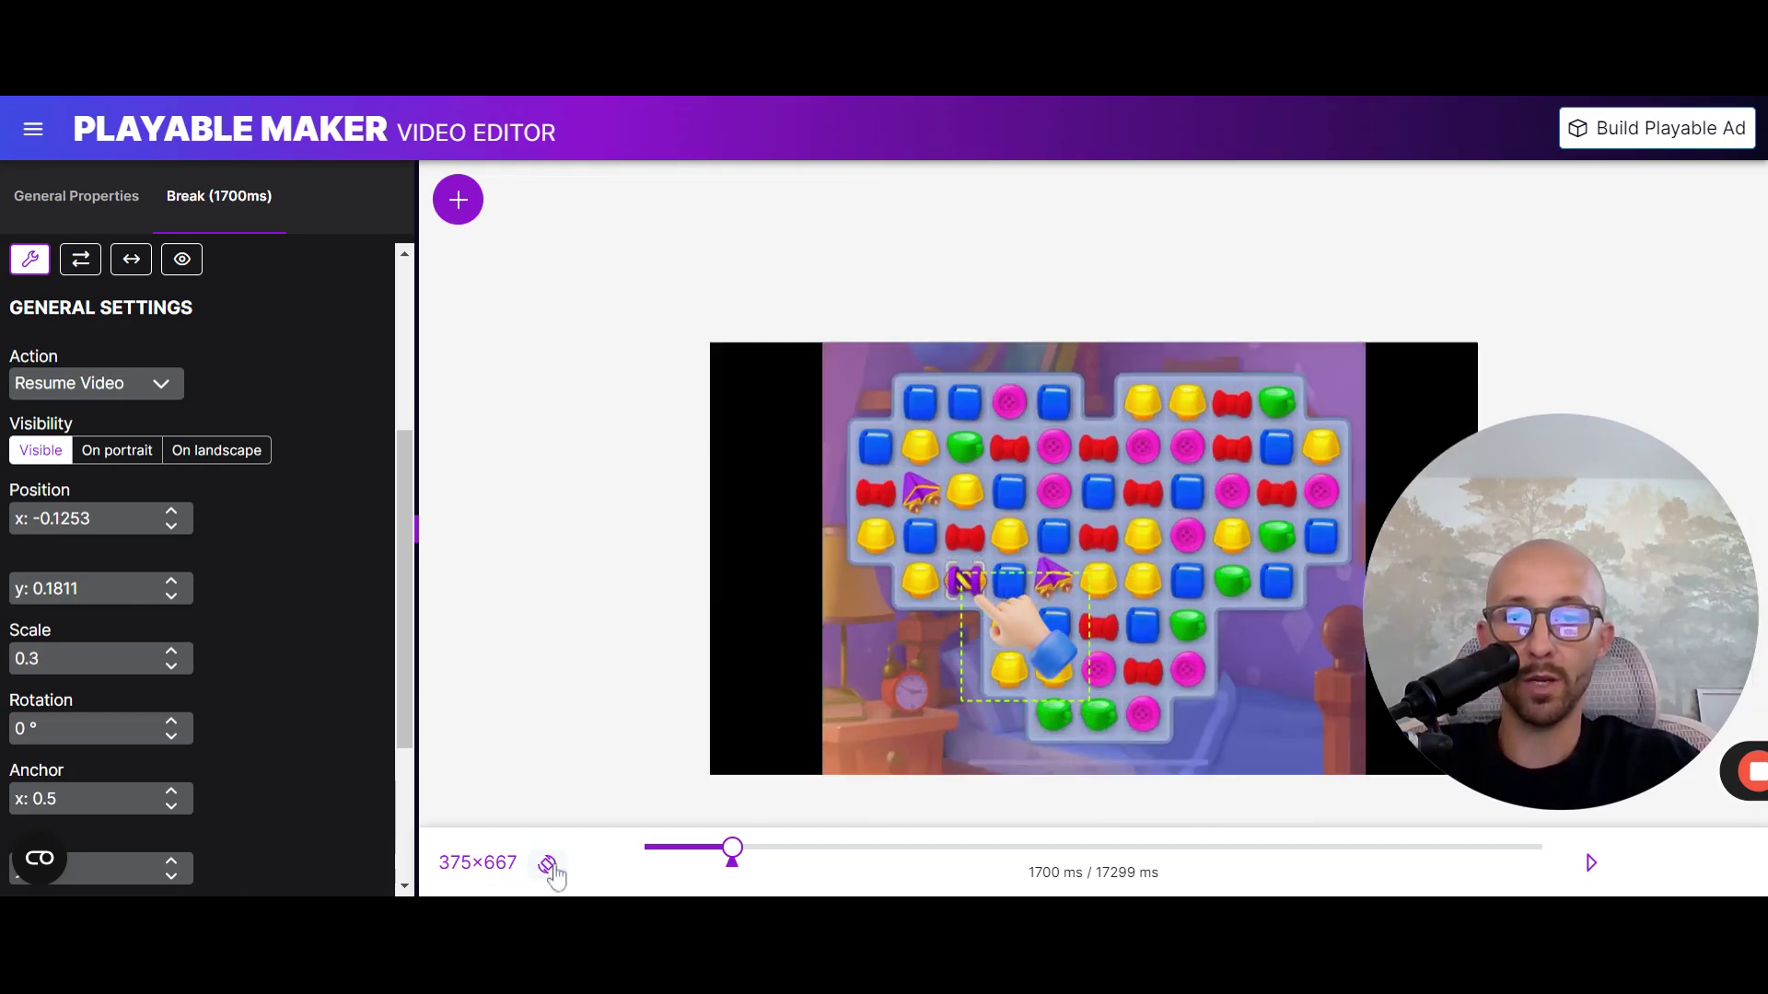
pyautogui.click(549, 864)
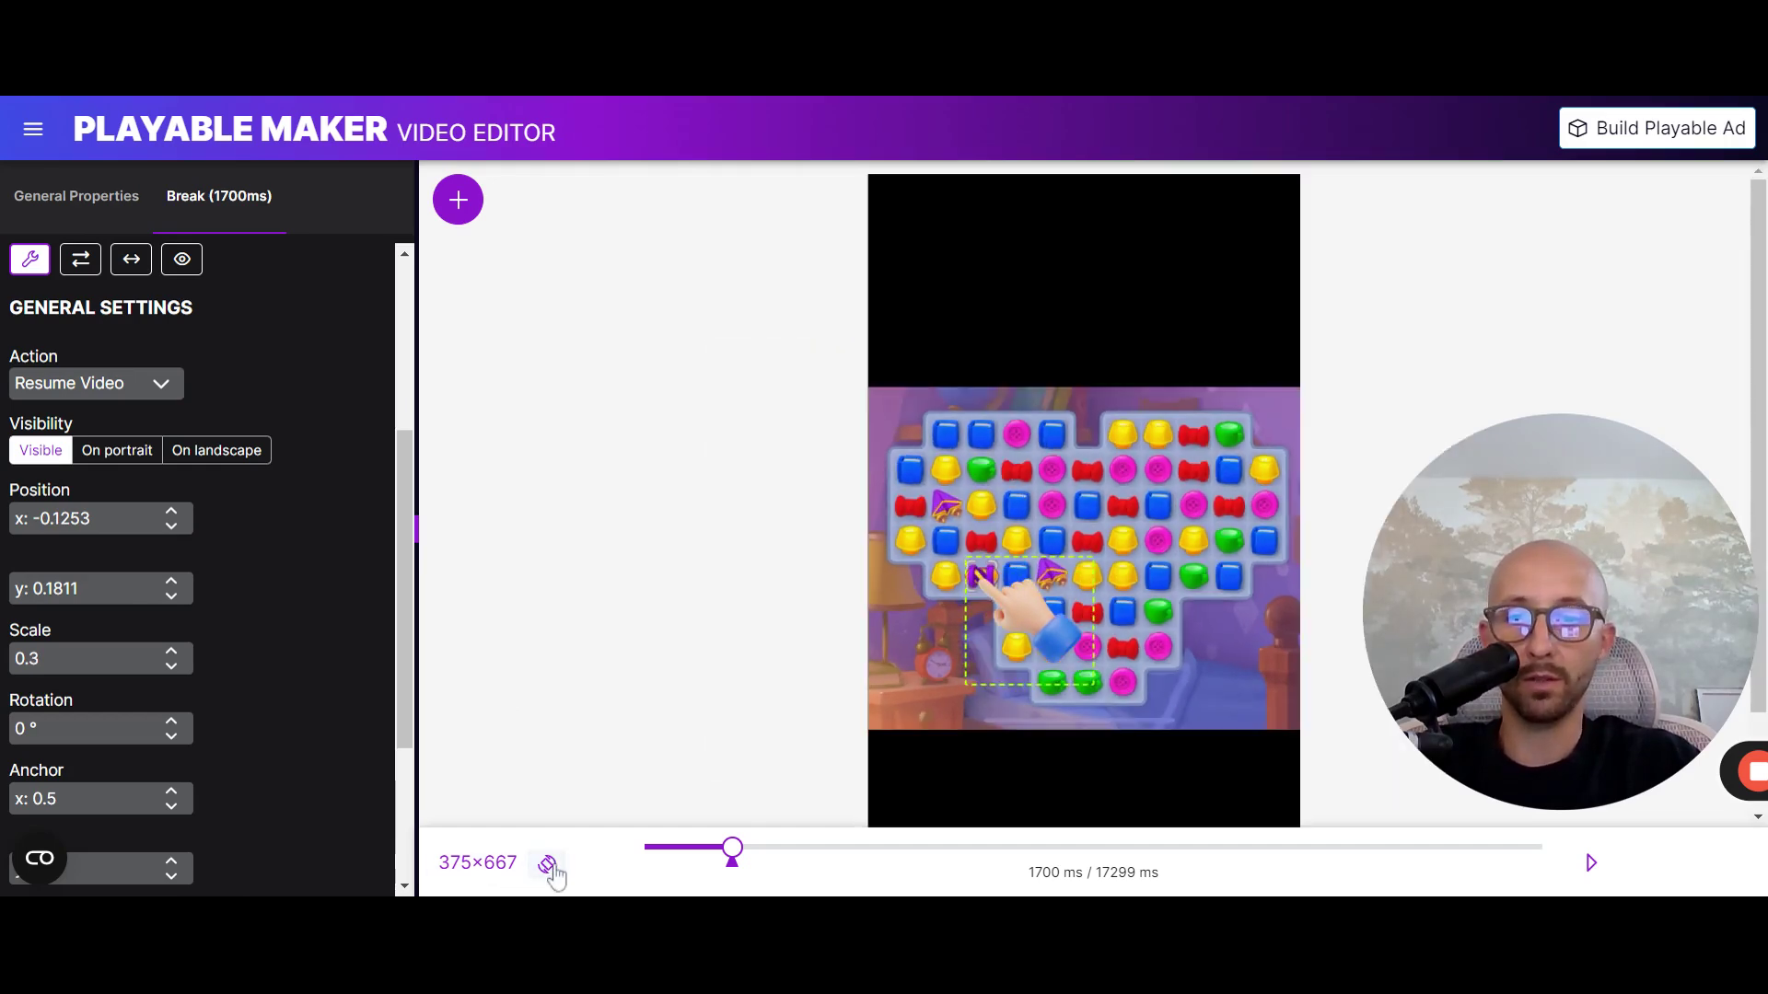
pyautogui.click(549, 865)
pyautogui.moveTo(1002, 635); pyautogui.dragTo(994, 626)
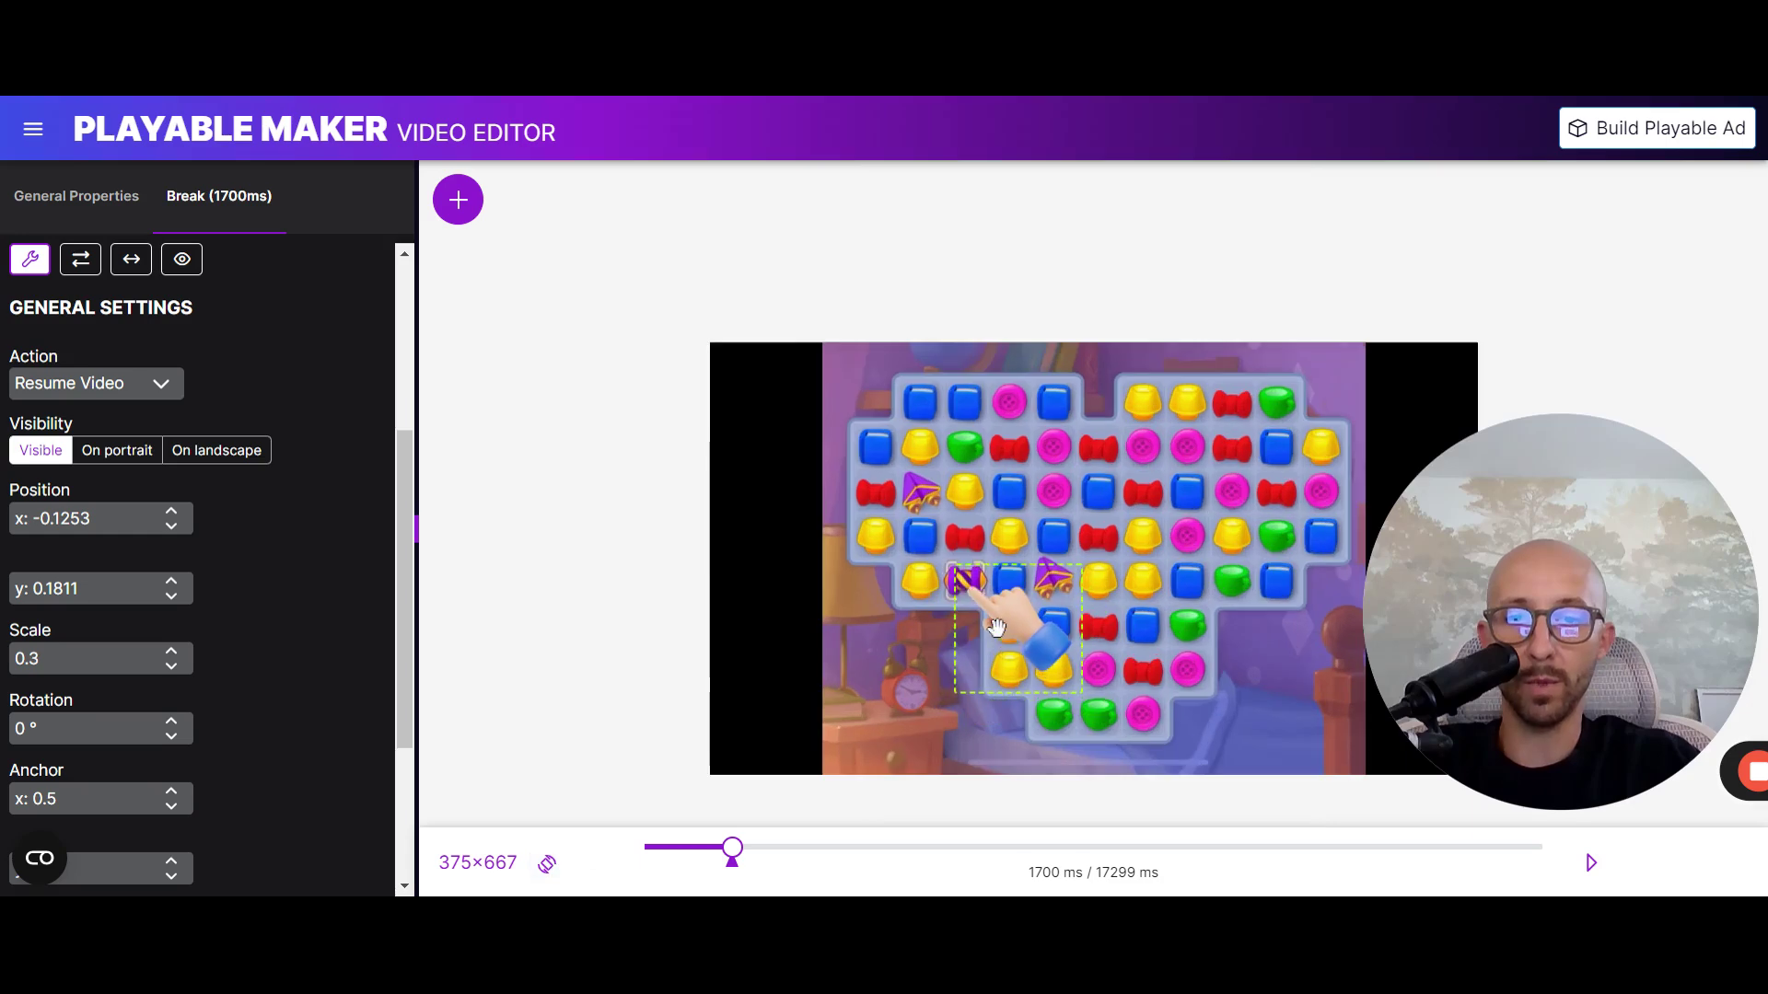
pyautogui.click(549, 865)
pyautogui.click(549, 864)
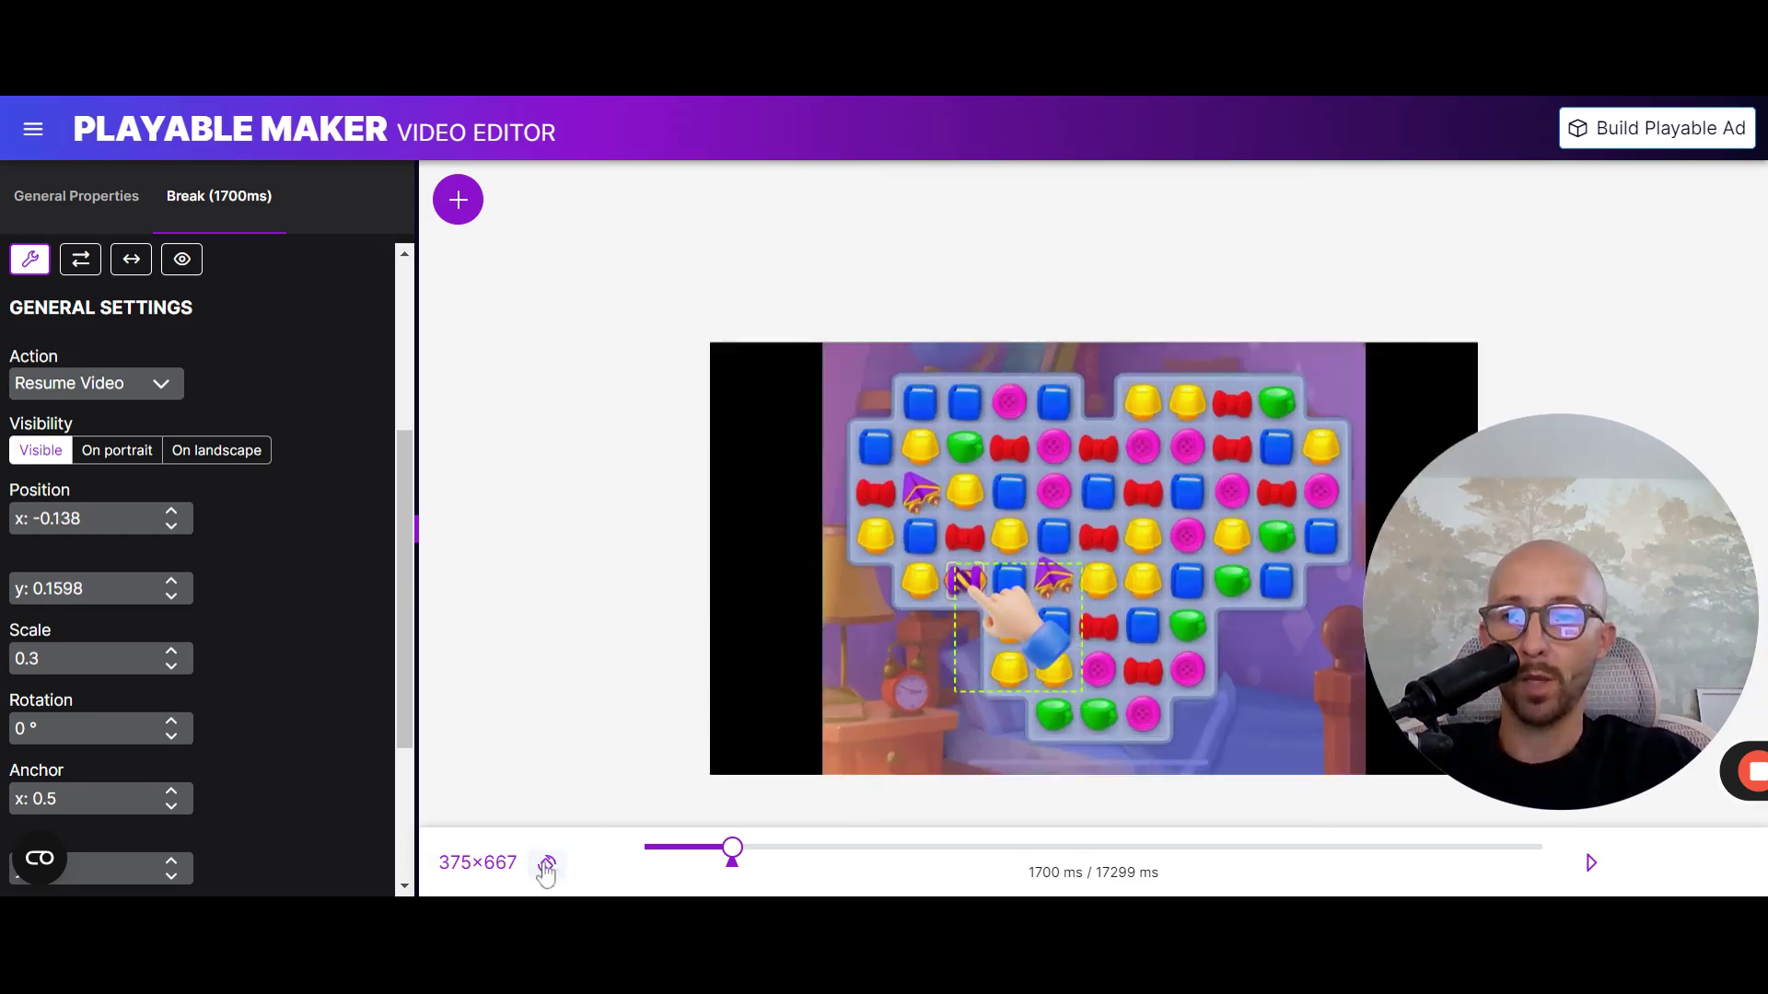
pyautogui.scroll(3, 204, 391)
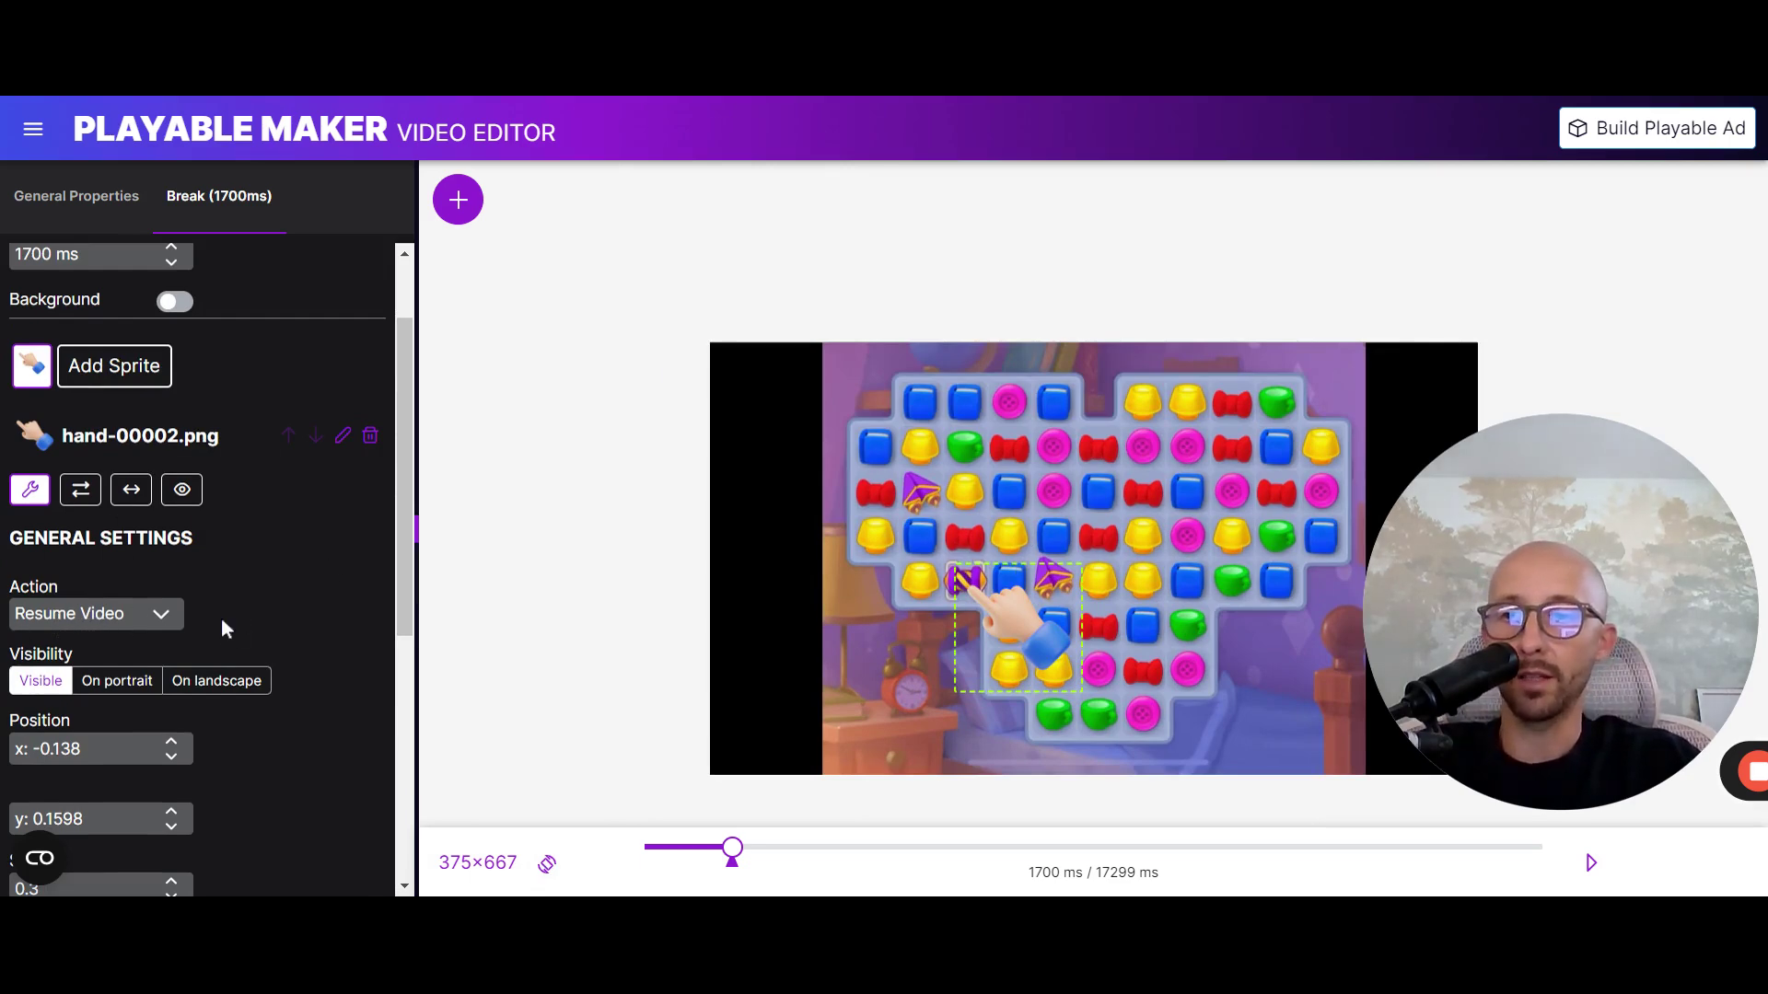
# - Keep the hand's tap action as Resume Video and switch its Scale Animation on (factor 1.2)
pyautogui.click(138, 627)
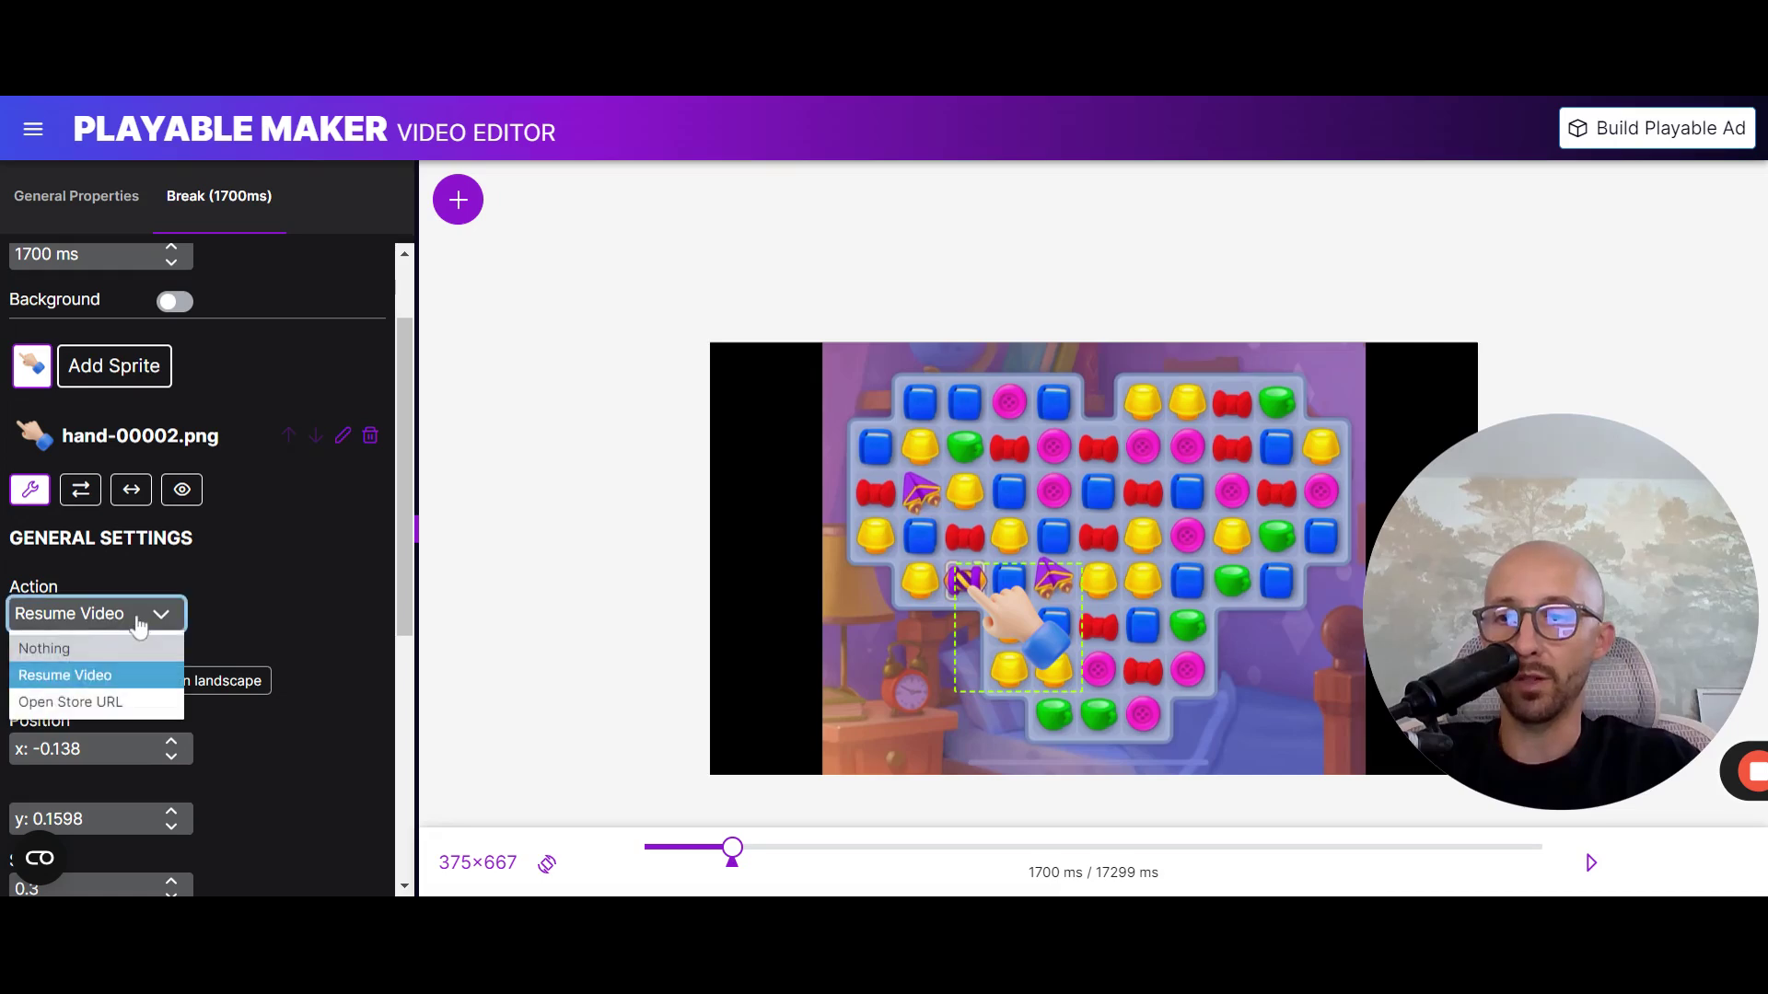
pyautogui.click(69, 678)
pyautogui.scroll(-3, 353, 631)
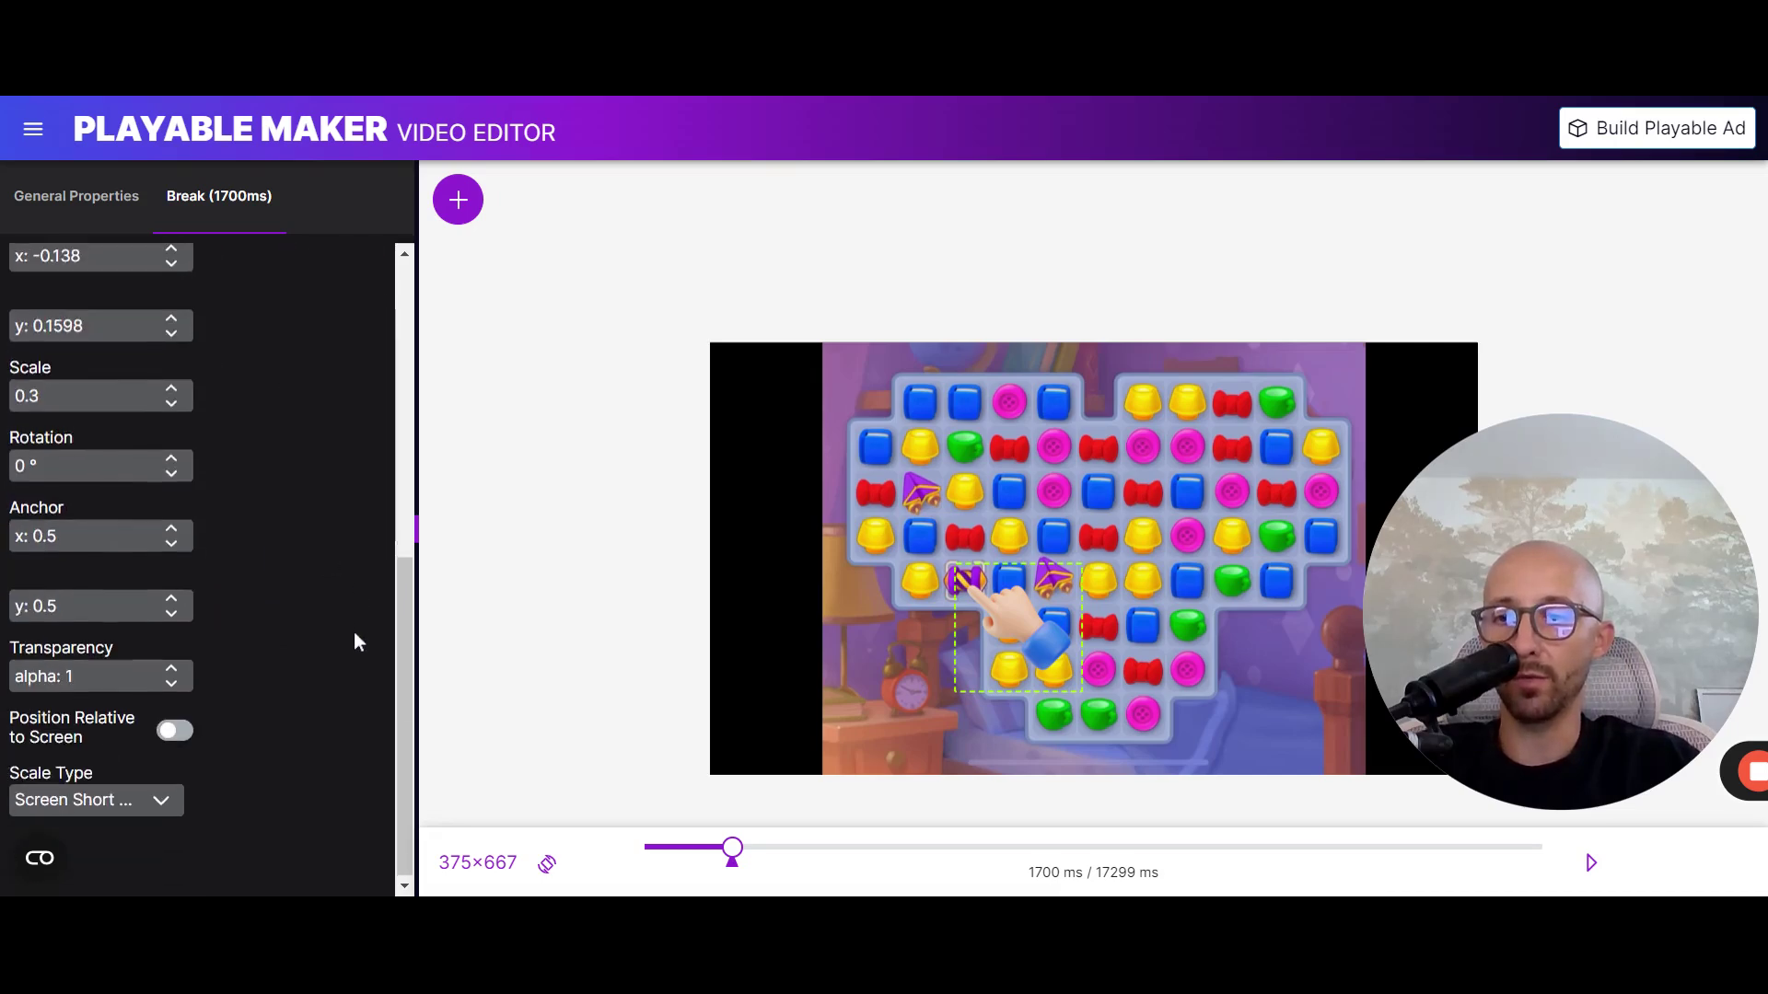
pyautogui.scroll(3, 238, 719)
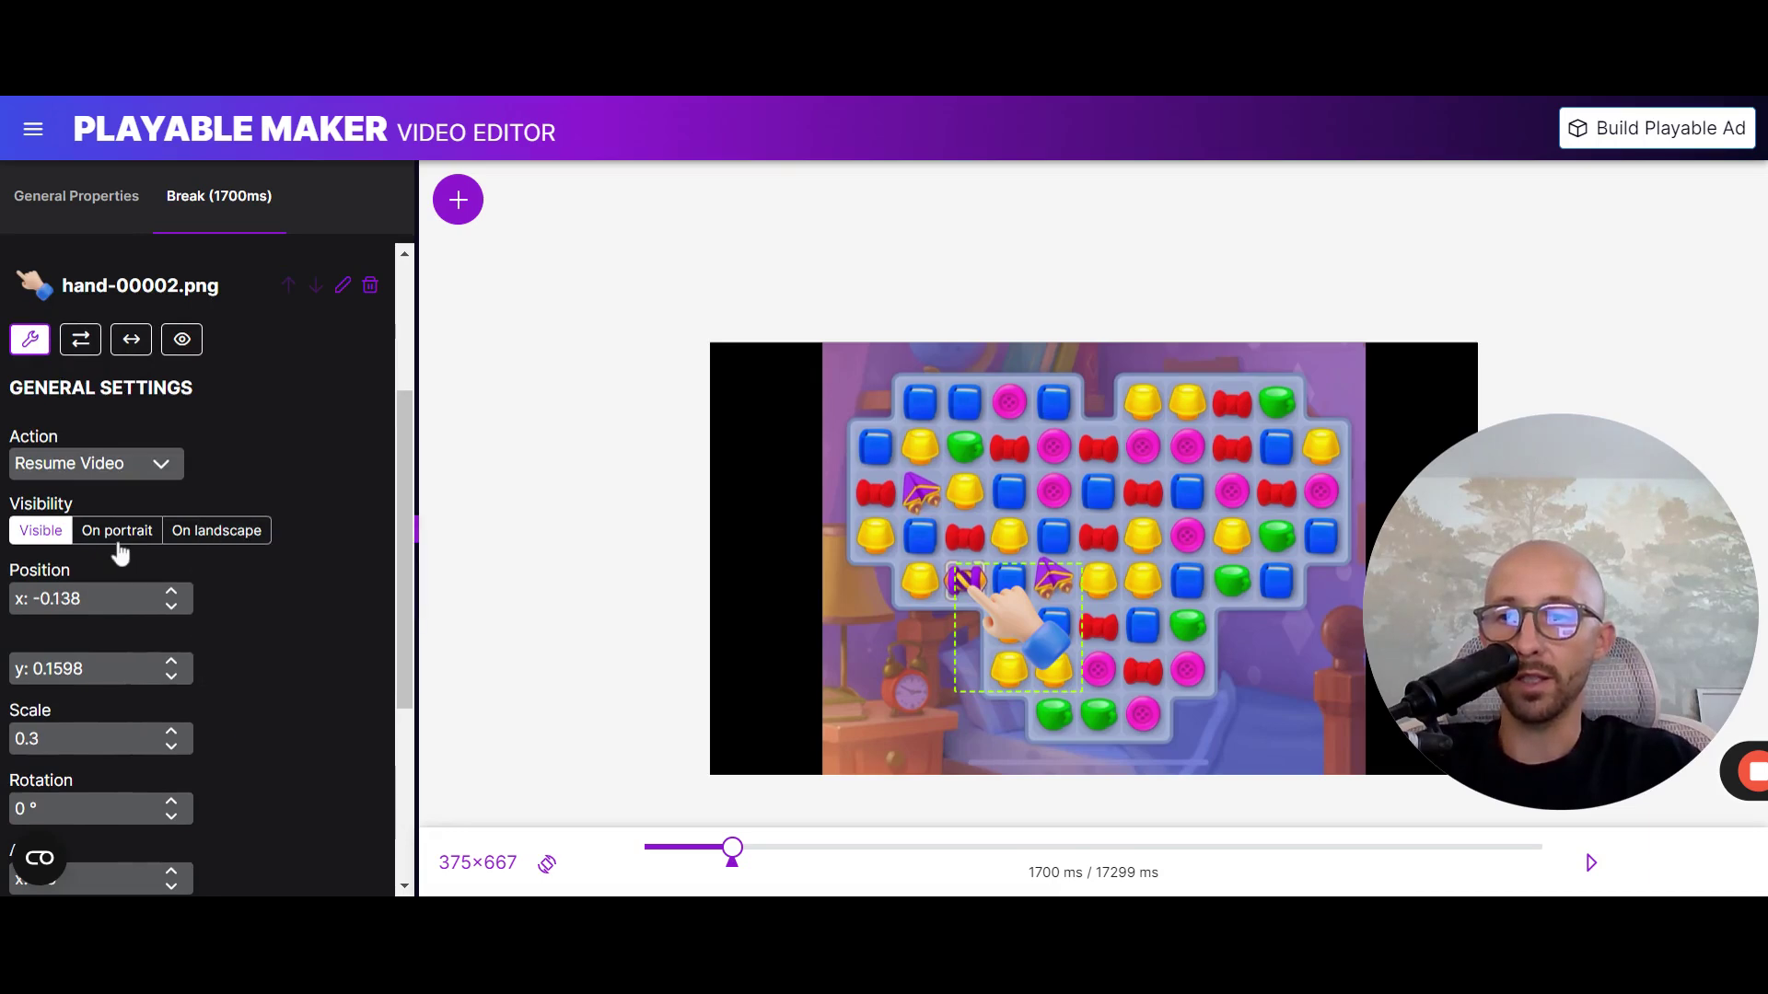
pyautogui.scroll(2, 175, 492)
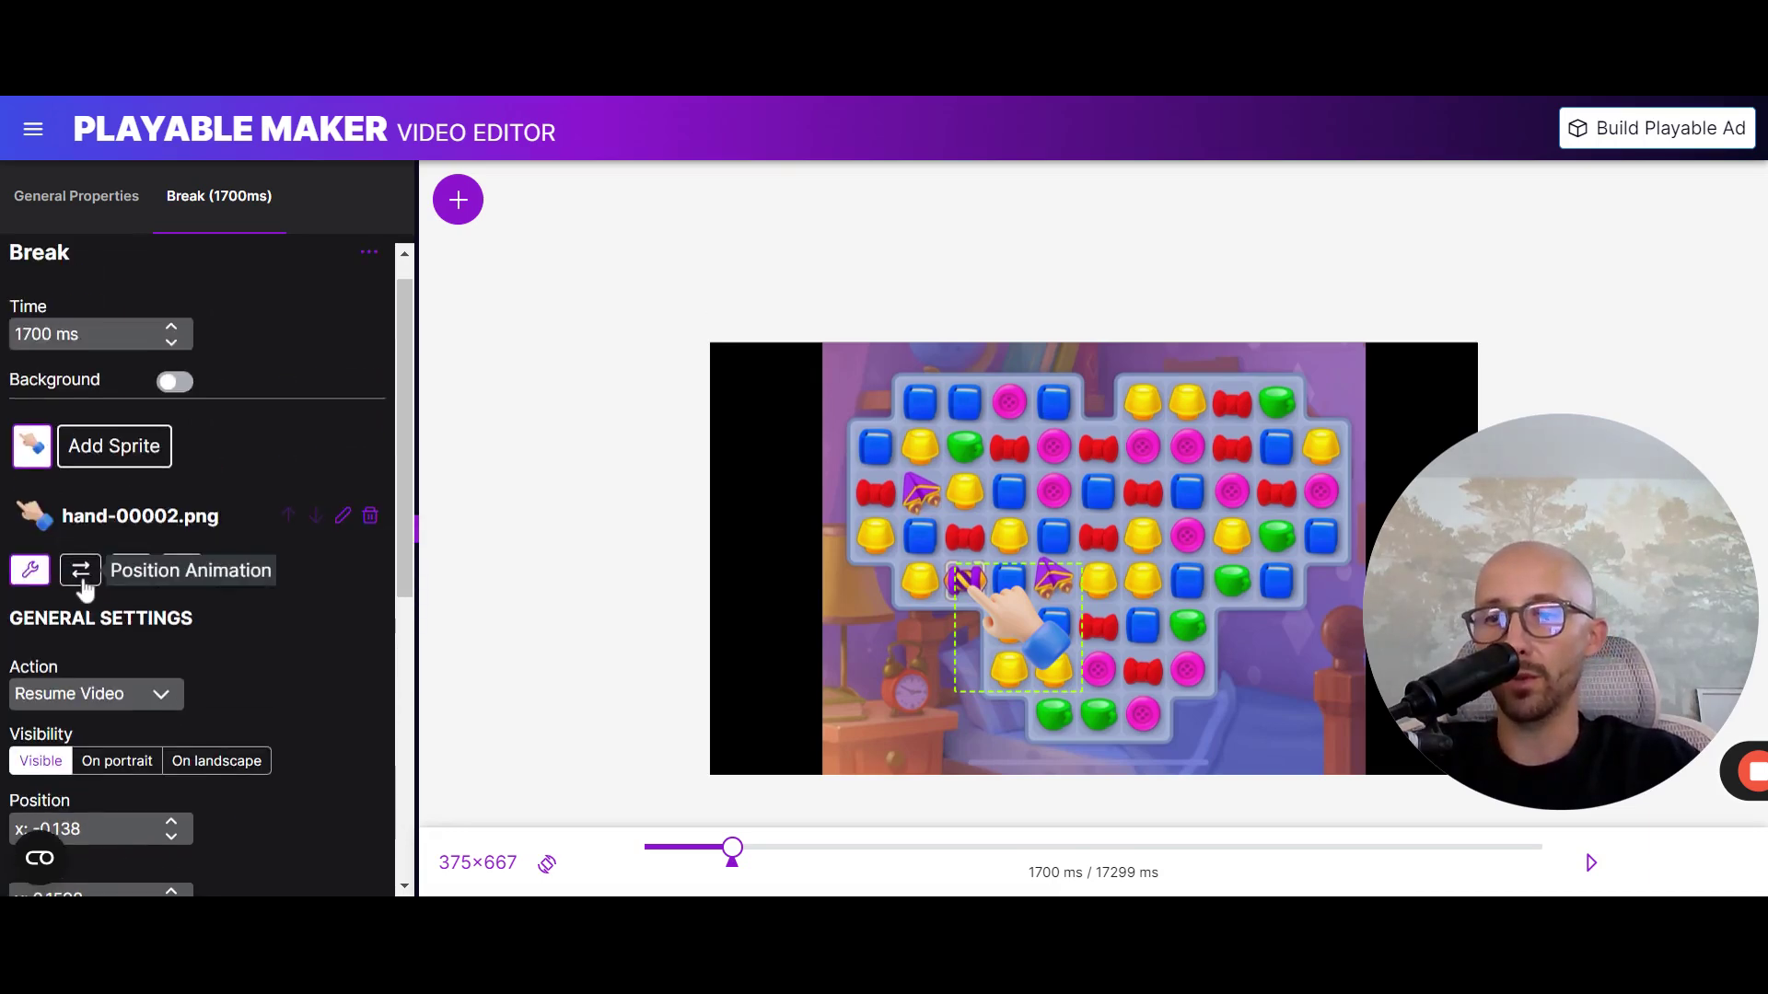
pyautogui.click(130, 573)
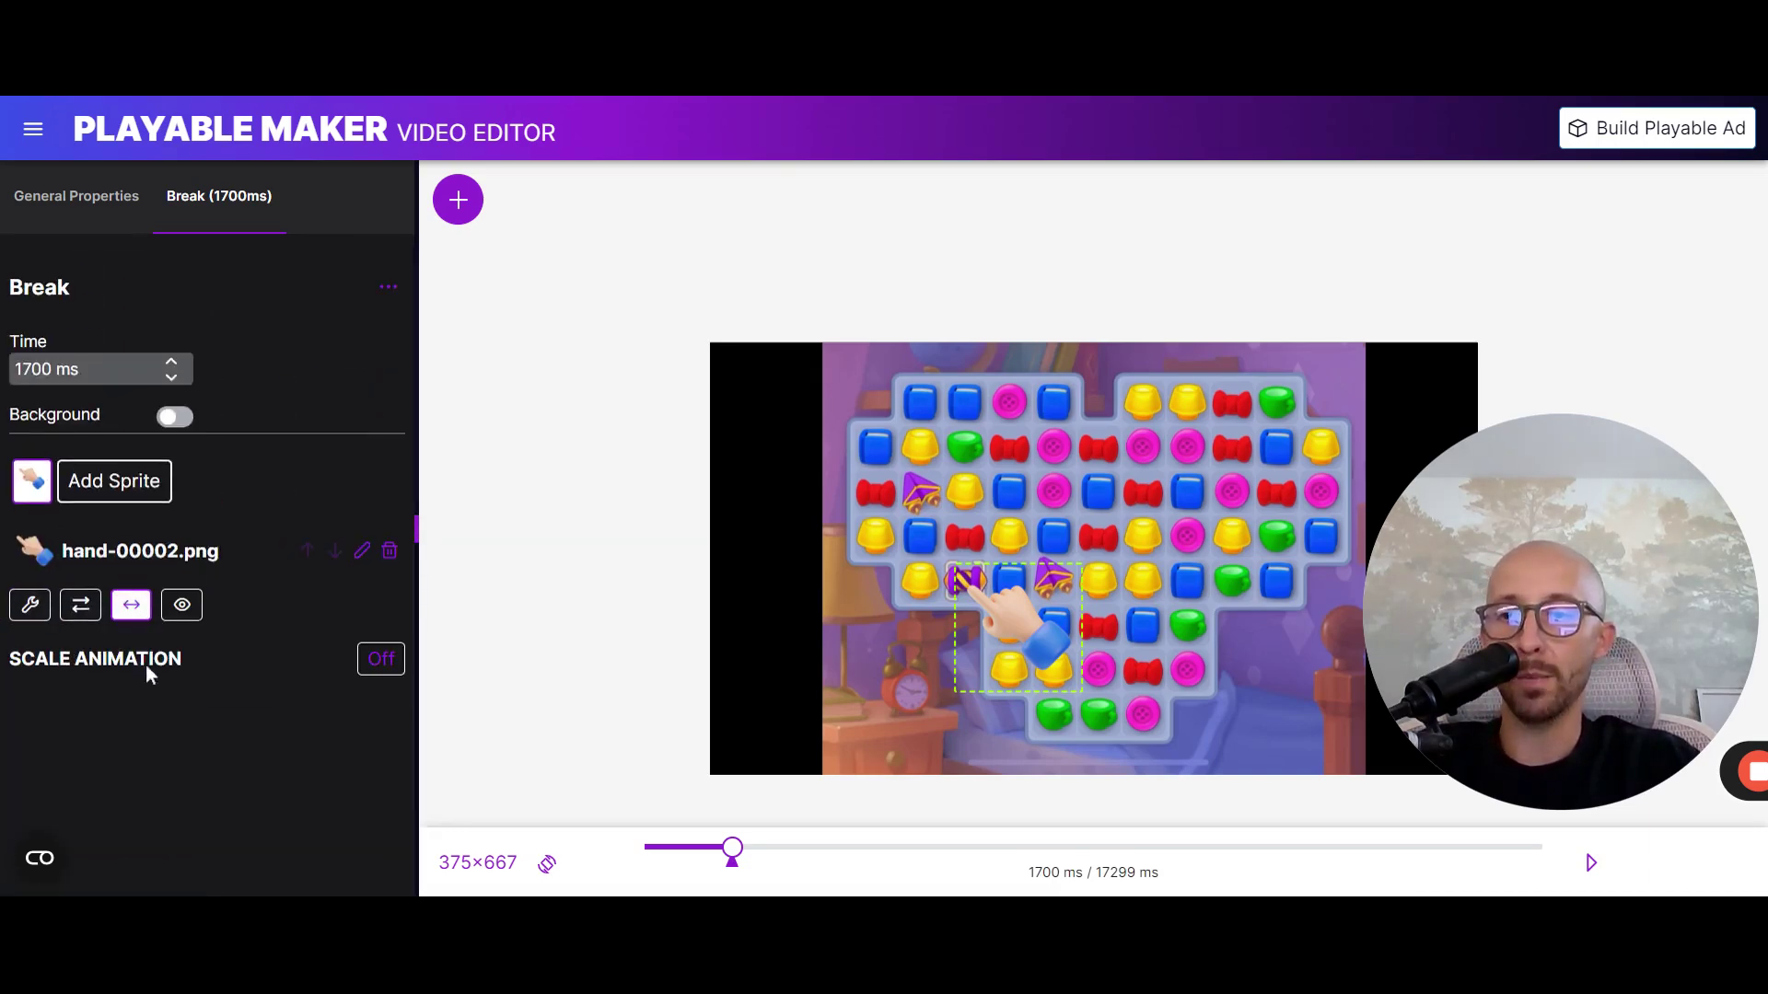
pyautogui.click(379, 659)
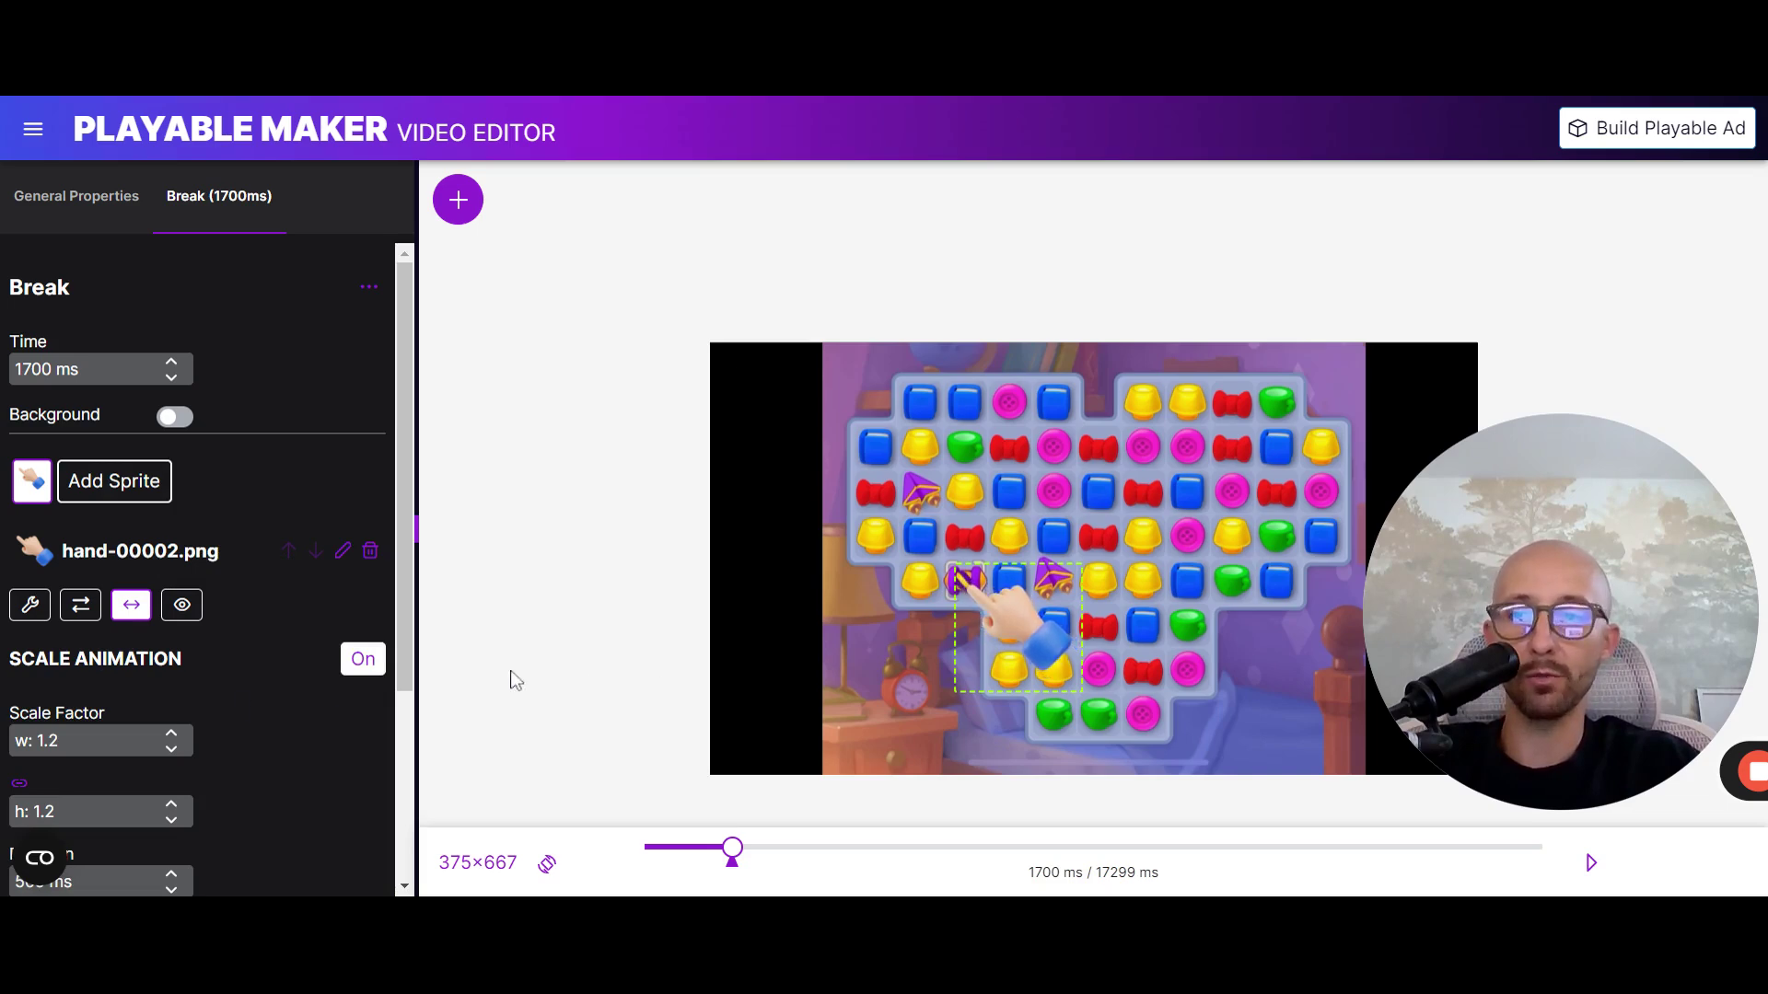
pyautogui.click(458, 199)
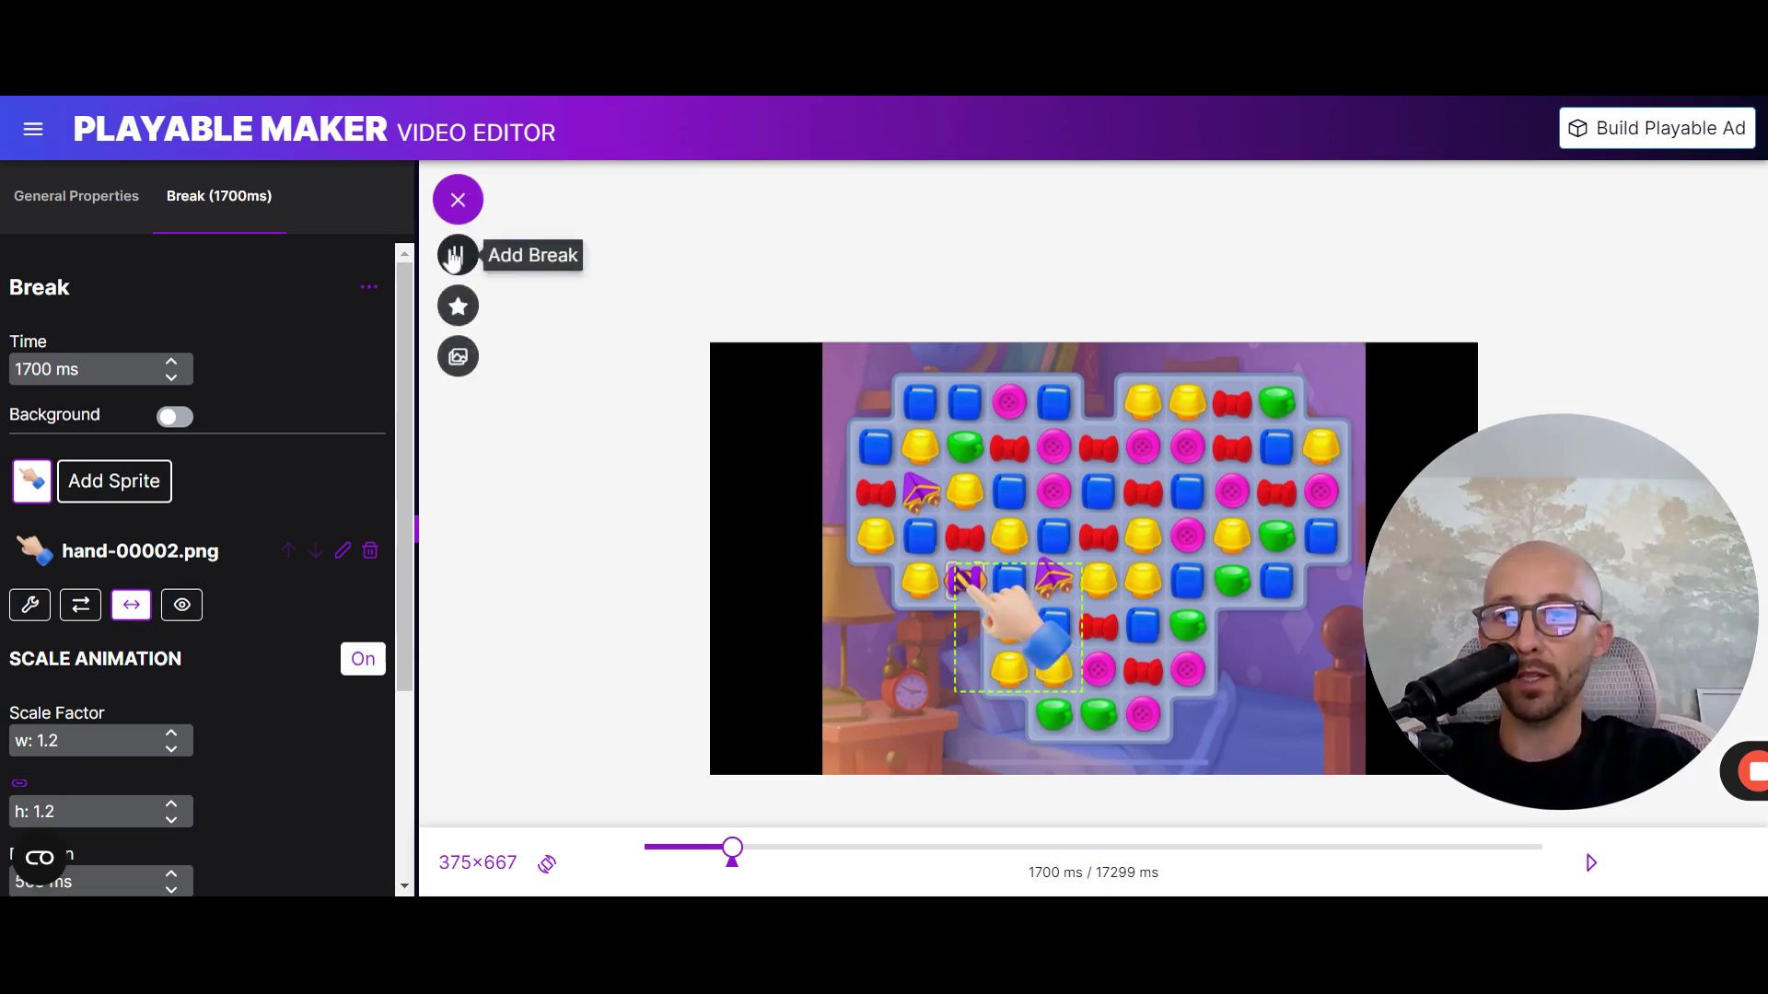
# - Add a second break at 4450 ms with a hand-00002.png sprite
pyautogui.click(458, 255)
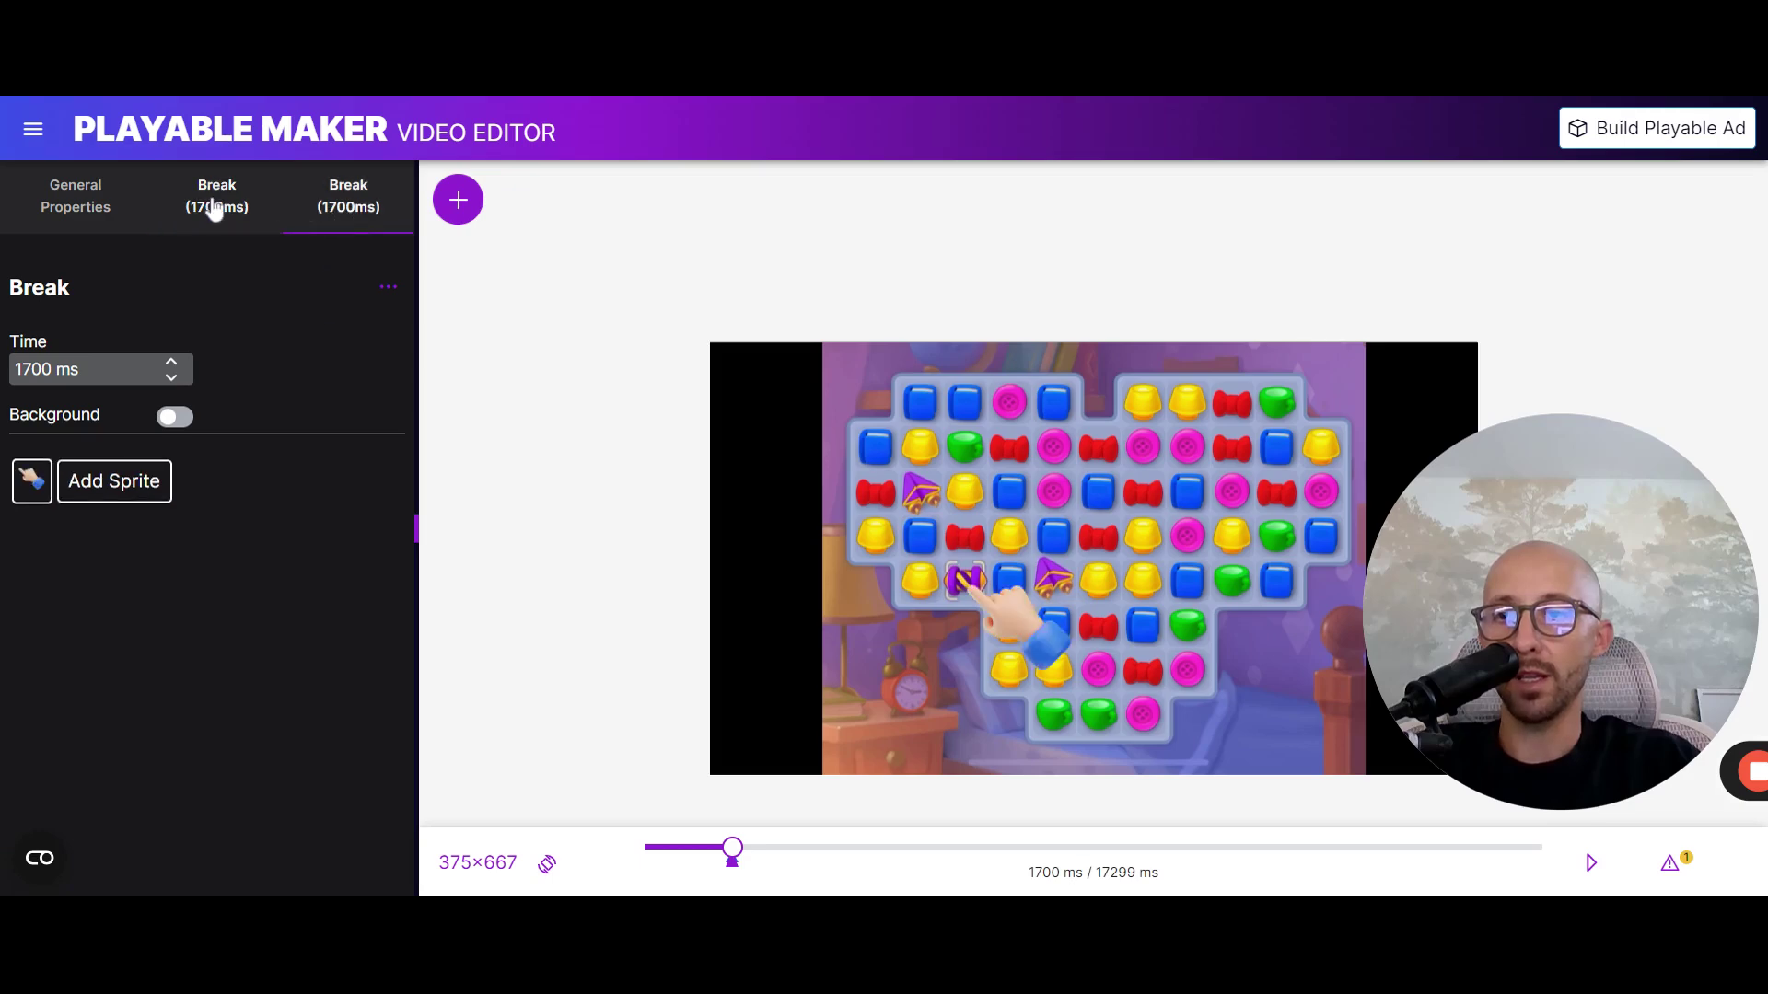
pyautogui.click(333, 211)
pyautogui.hotkey('ctrl', 'a')
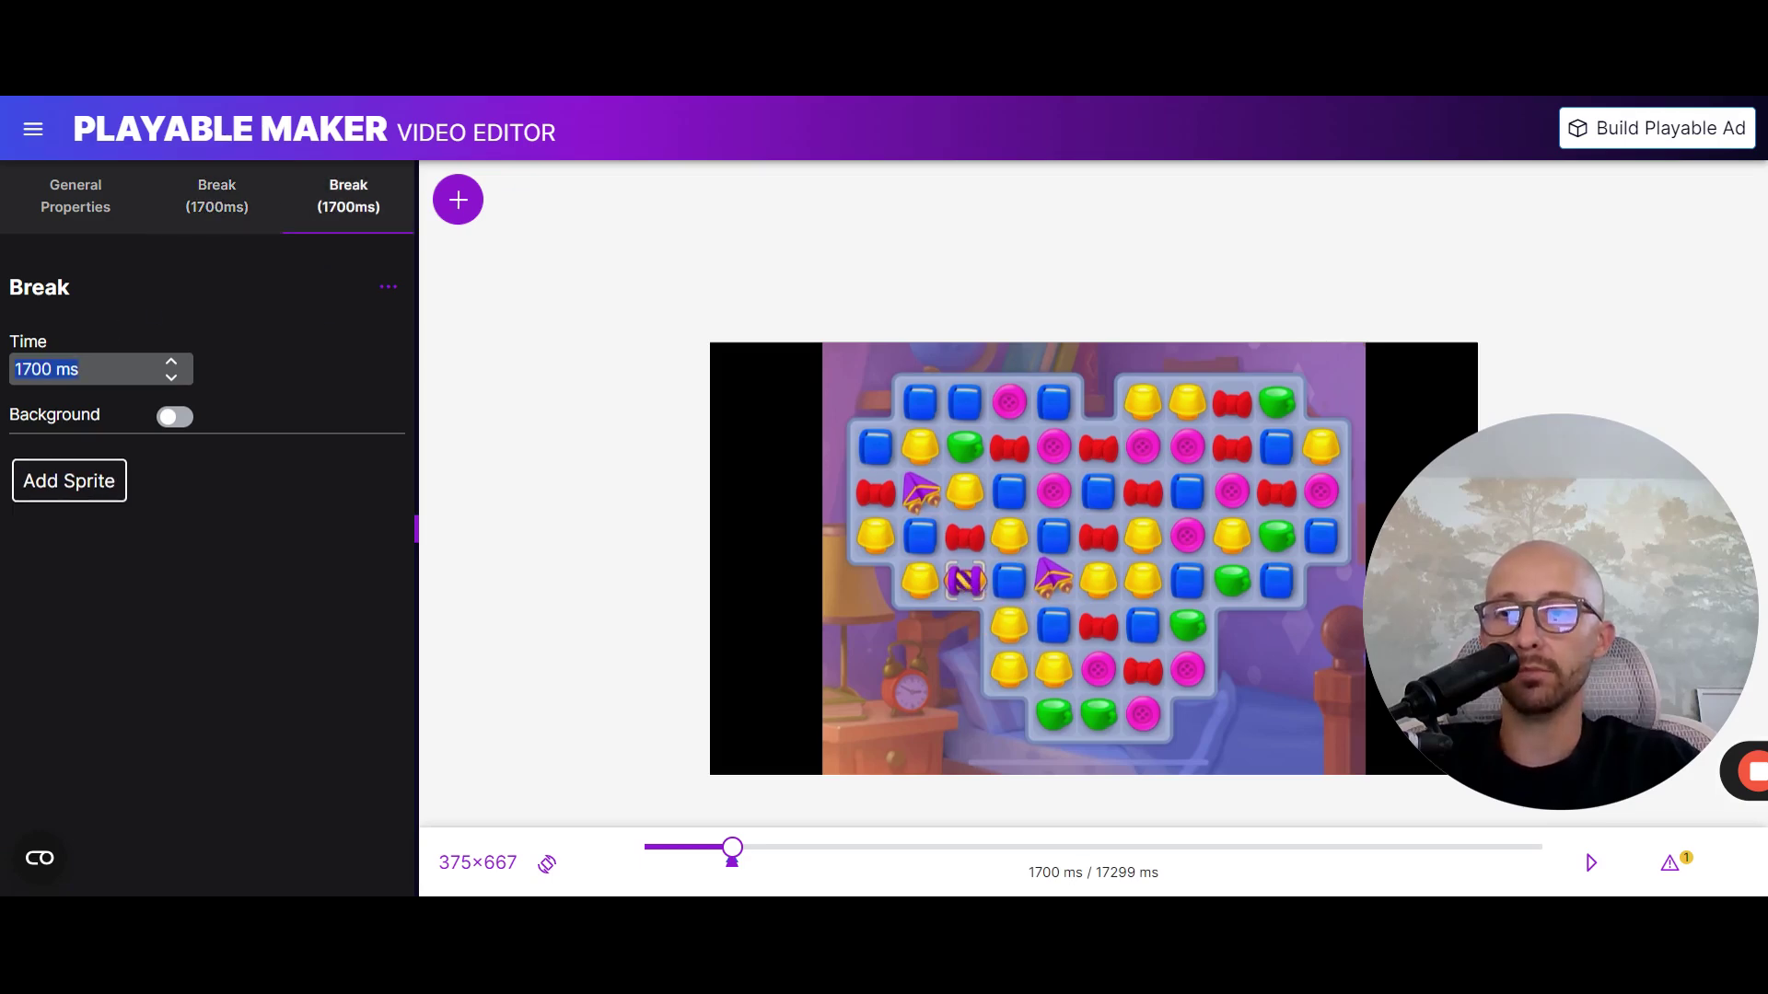
pyautogui.write('4')
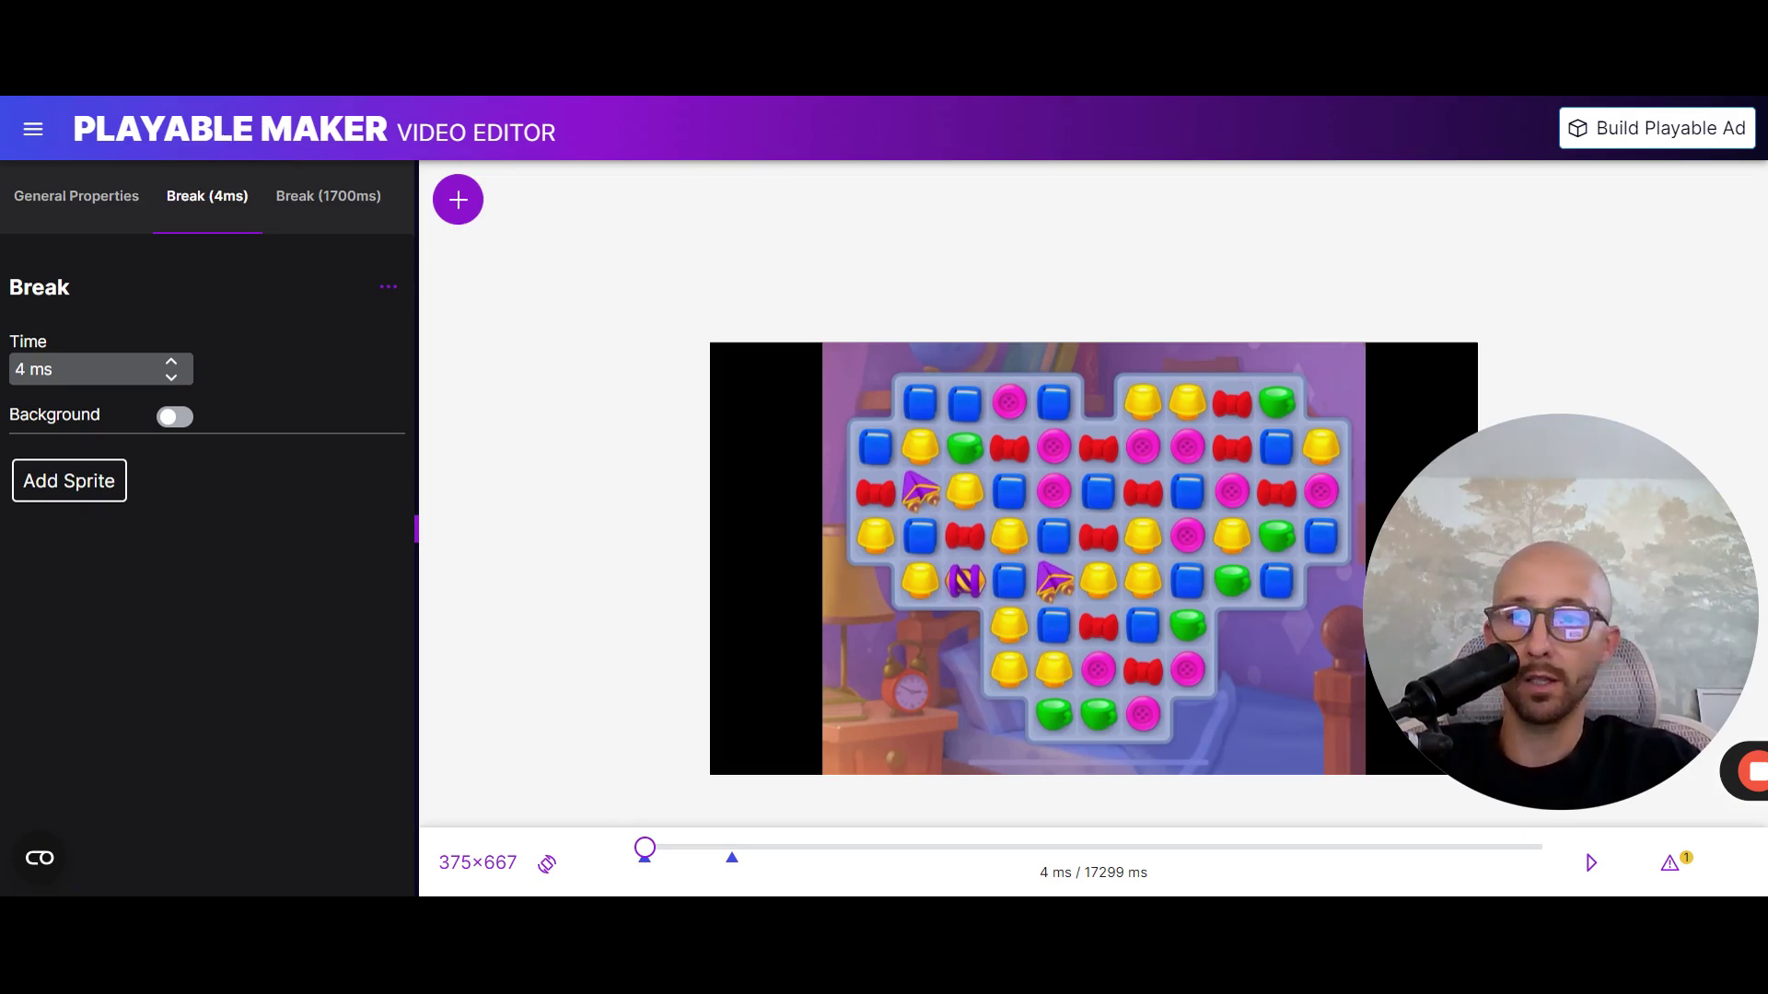
pyautogui.write('450')
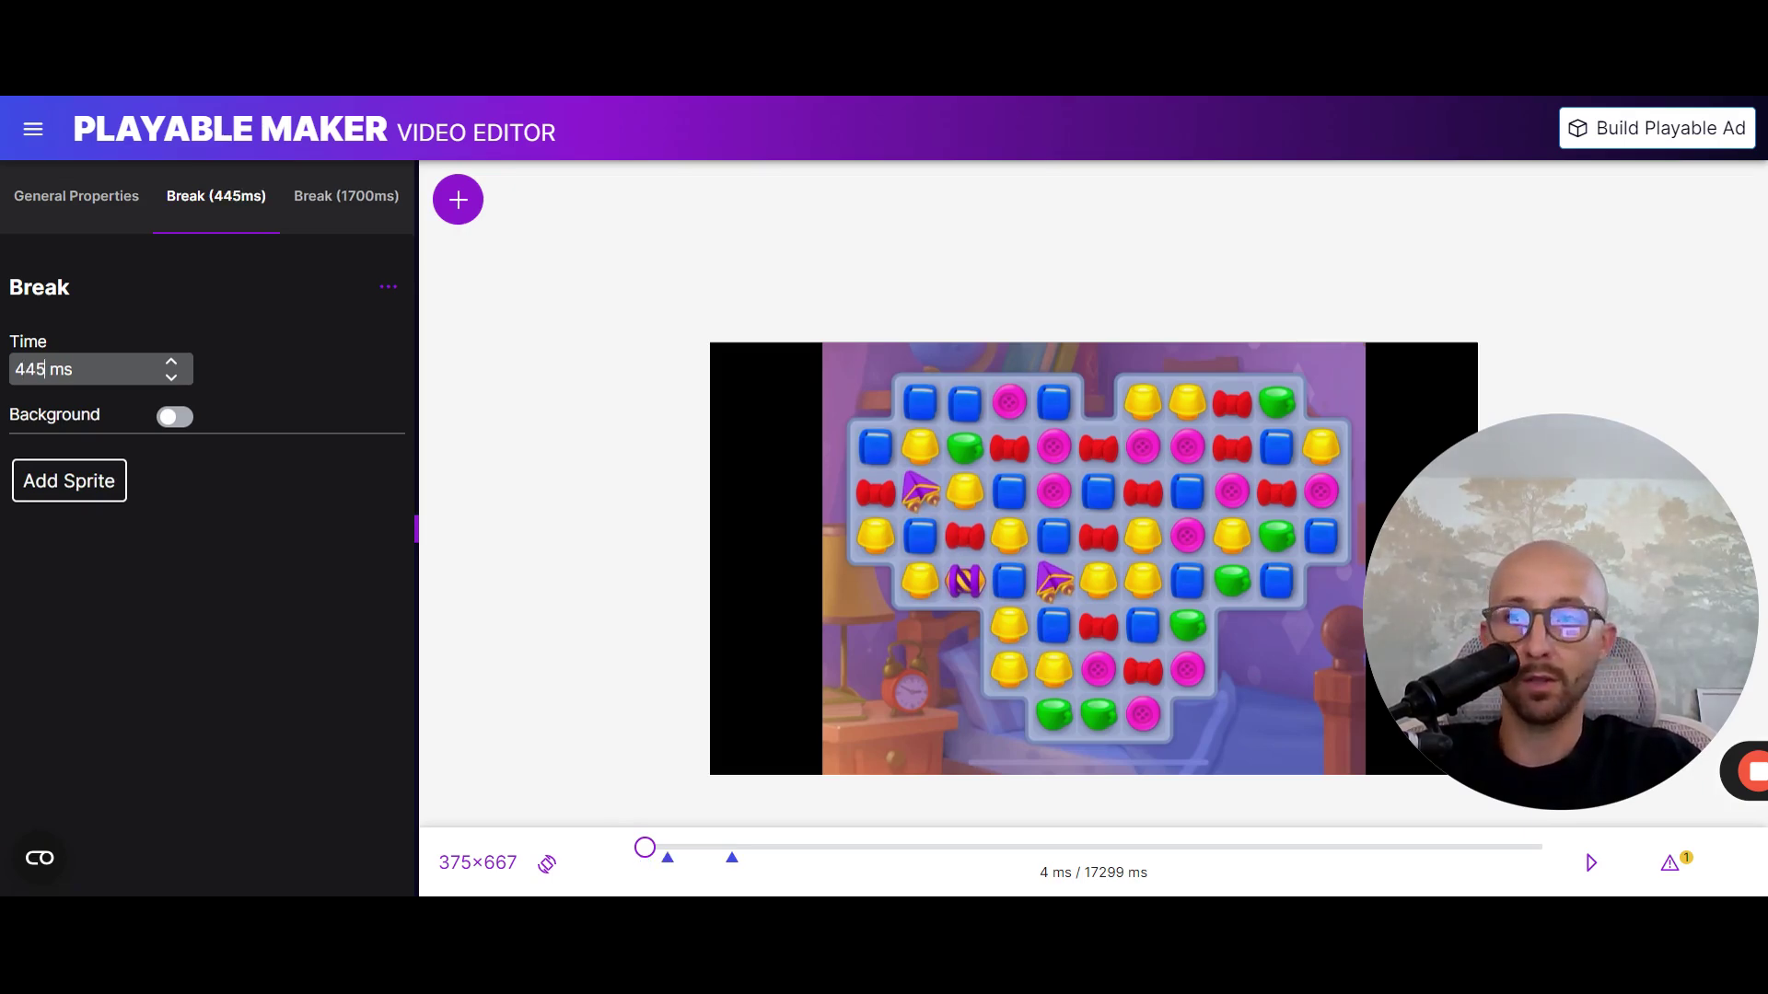
pyautogui.click(78, 480)
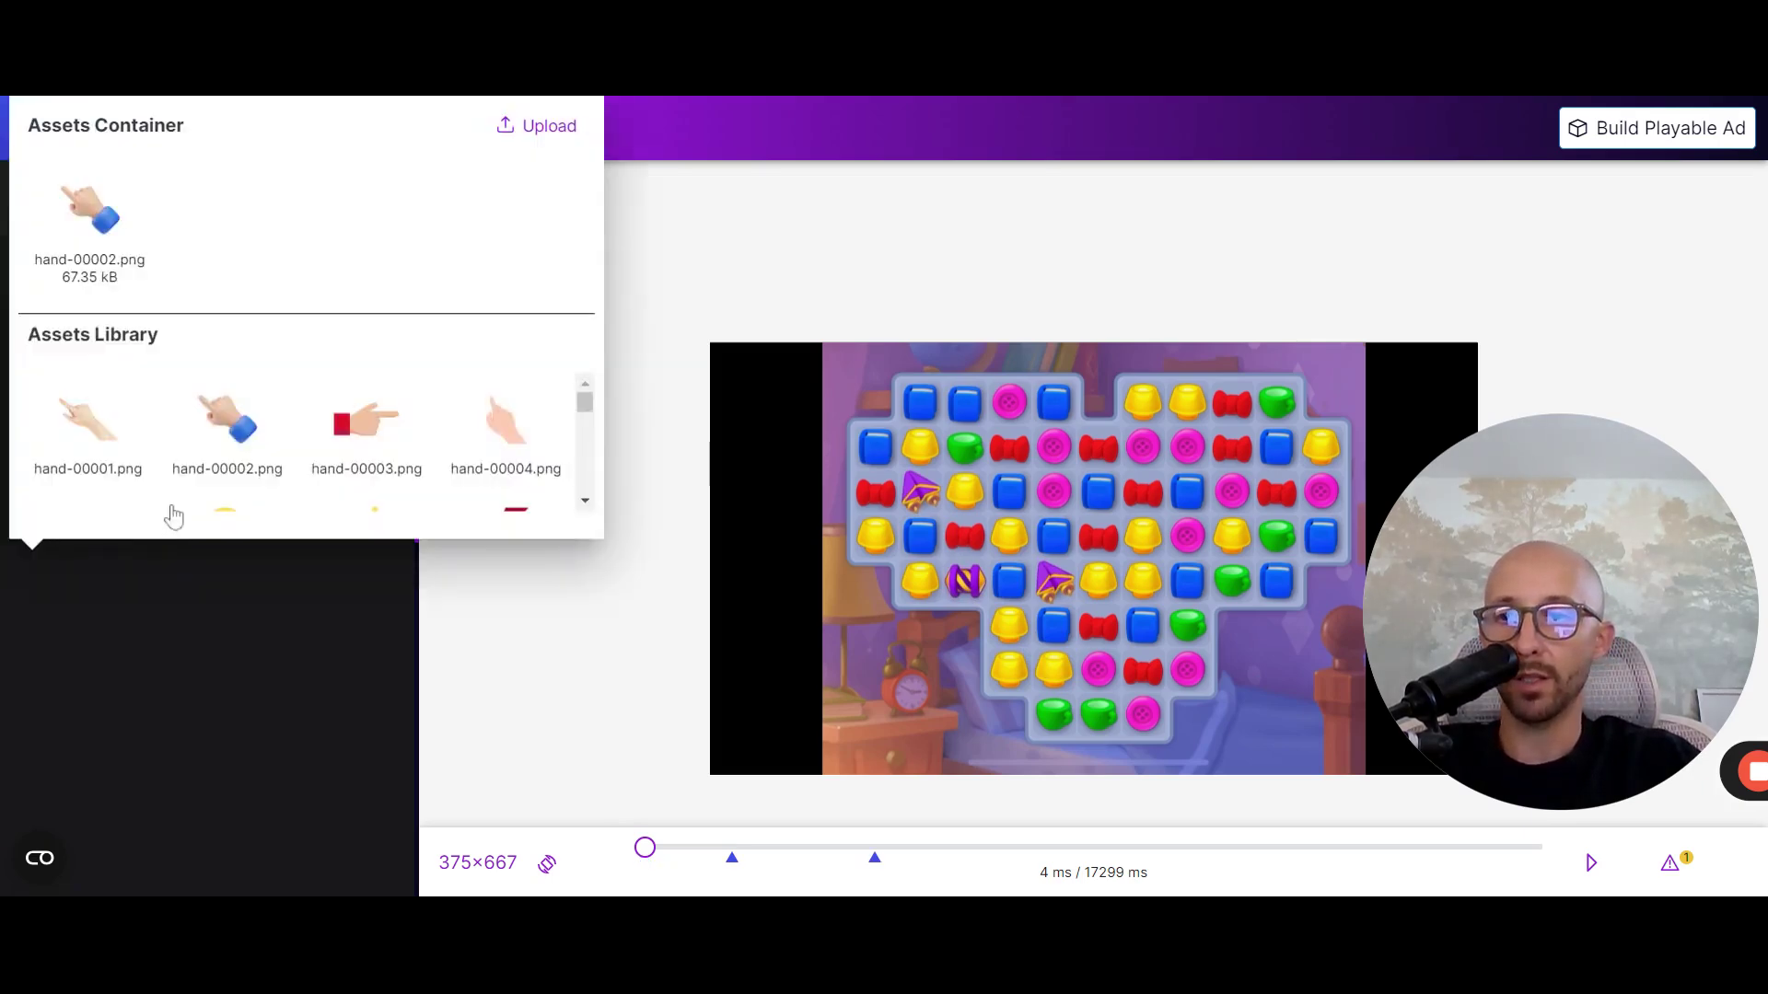
pyautogui.click(233, 434)
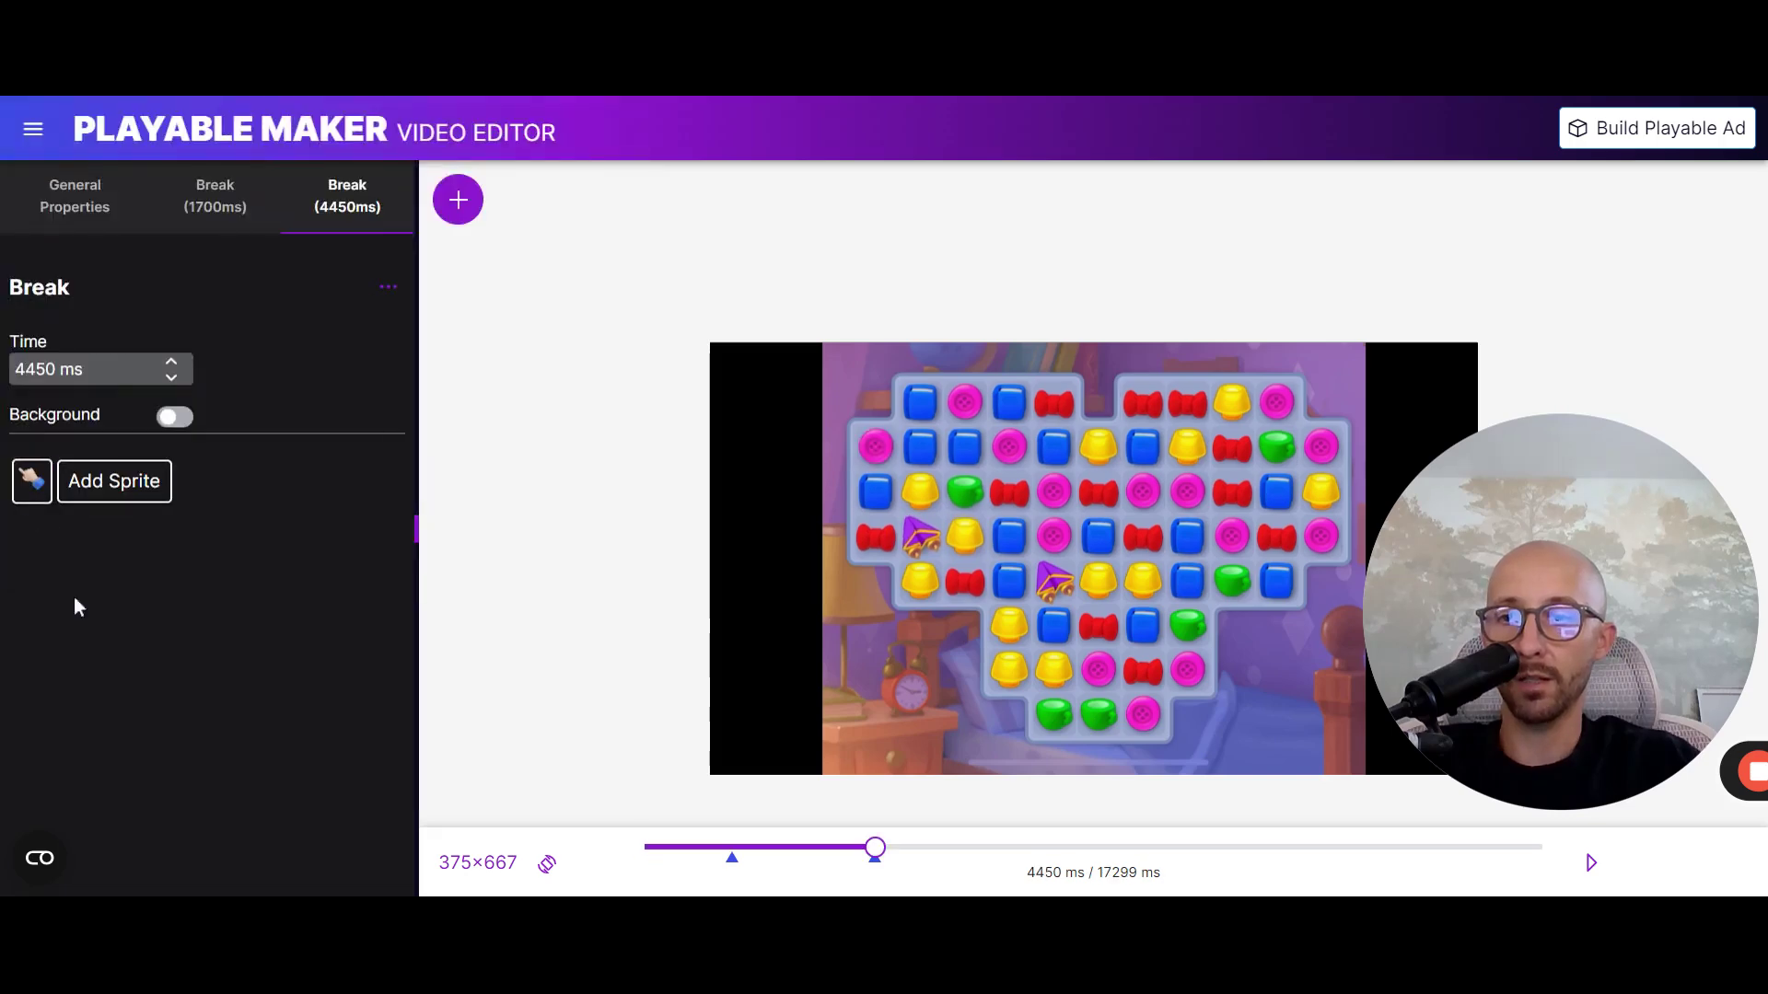
pyautogui.scroll(-1, 84, 711)
pyautogui.scroll(-1, 90, 698)
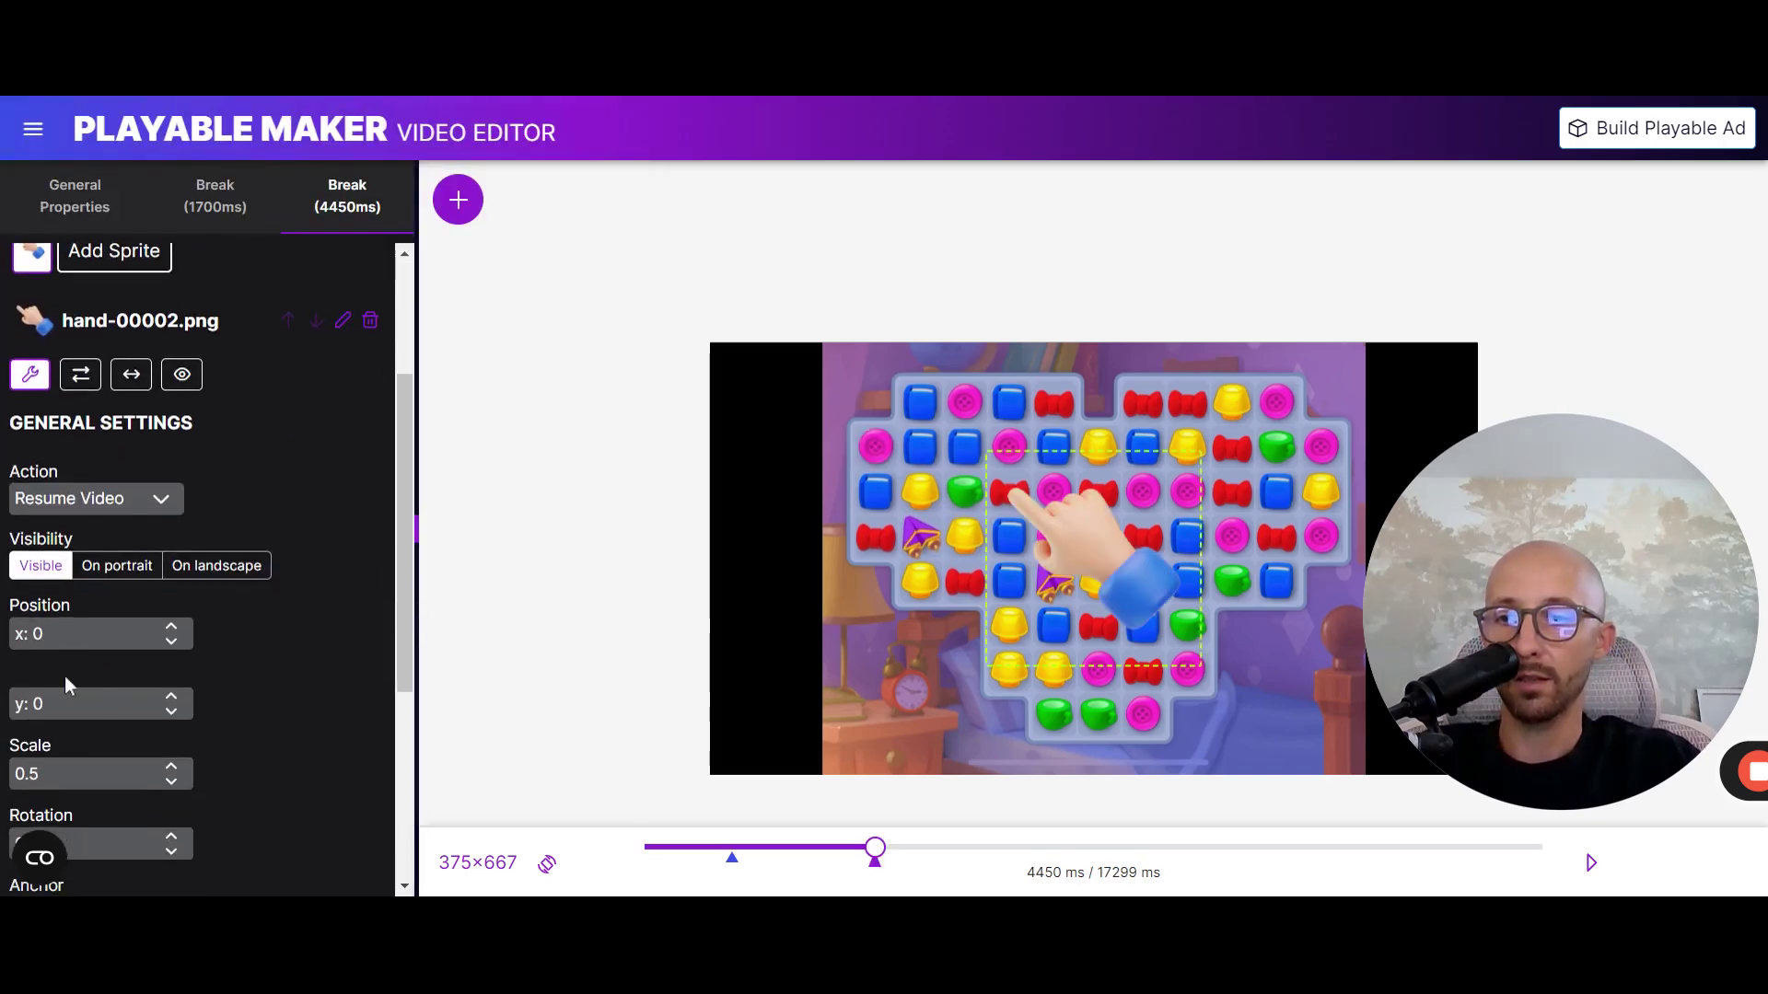
# - Scale the hand to 0.3, place it over the upper-right candies and enable its pulsing scale animation
pyautogui.click(83, 773)
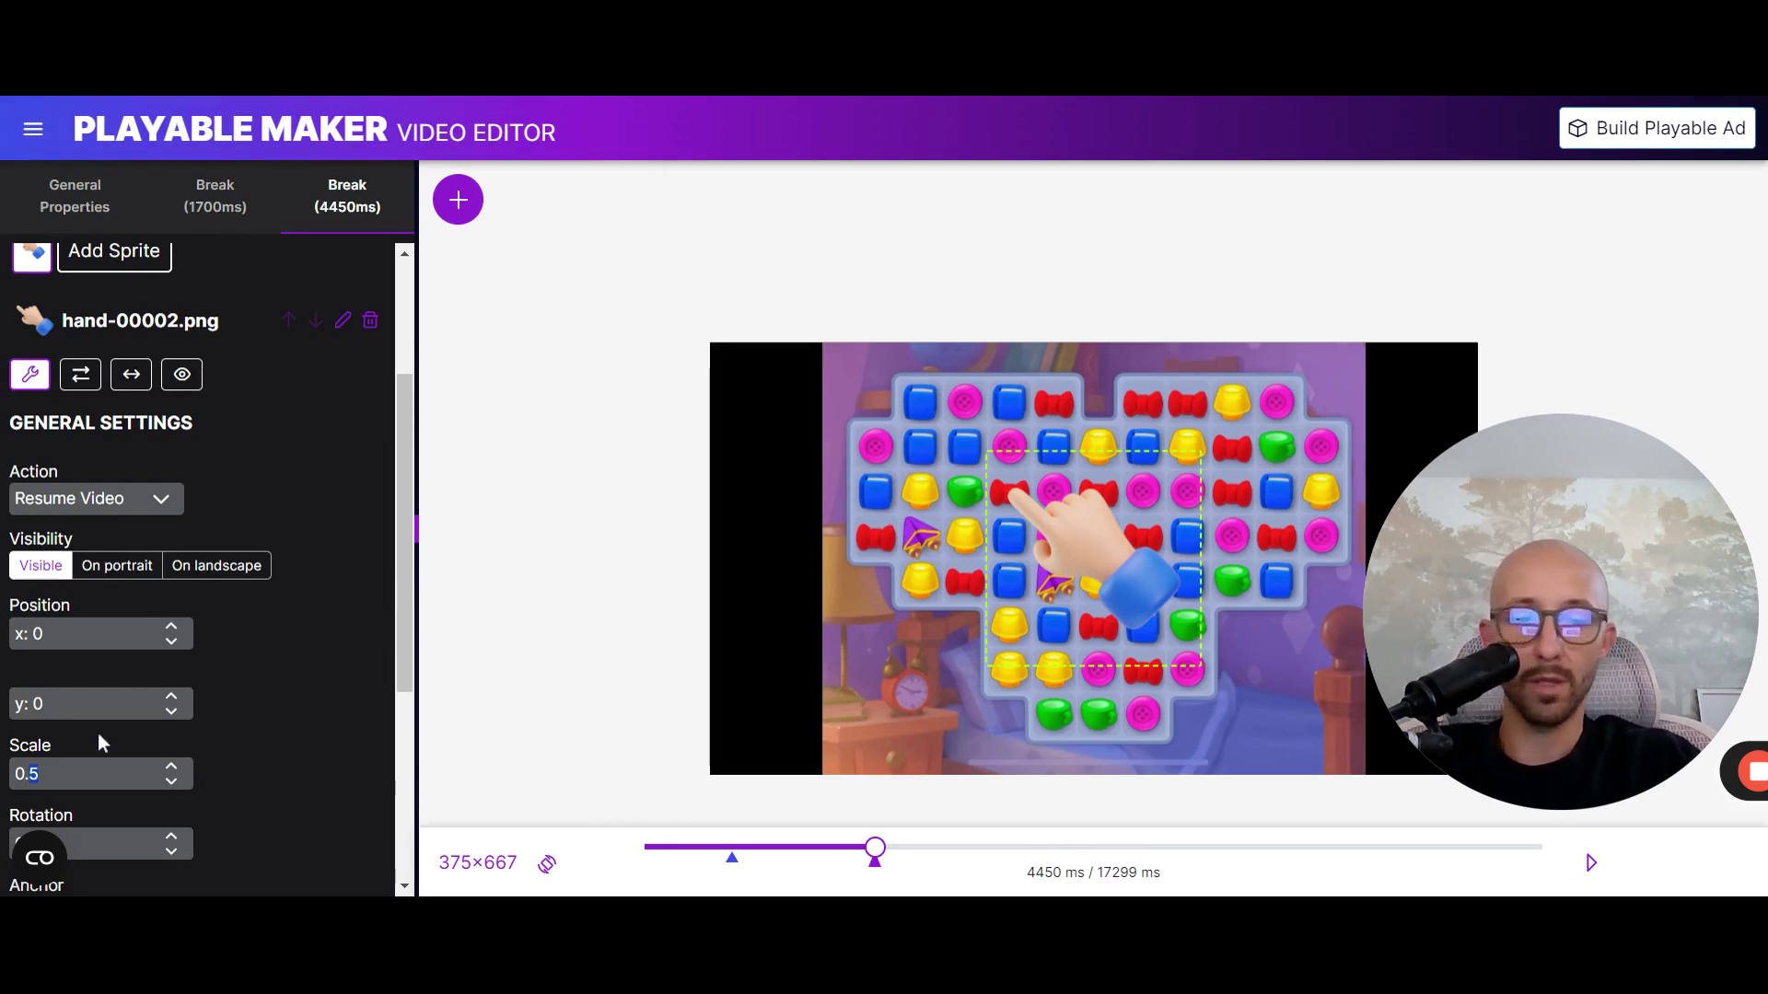
pyautogui.write('0.3')
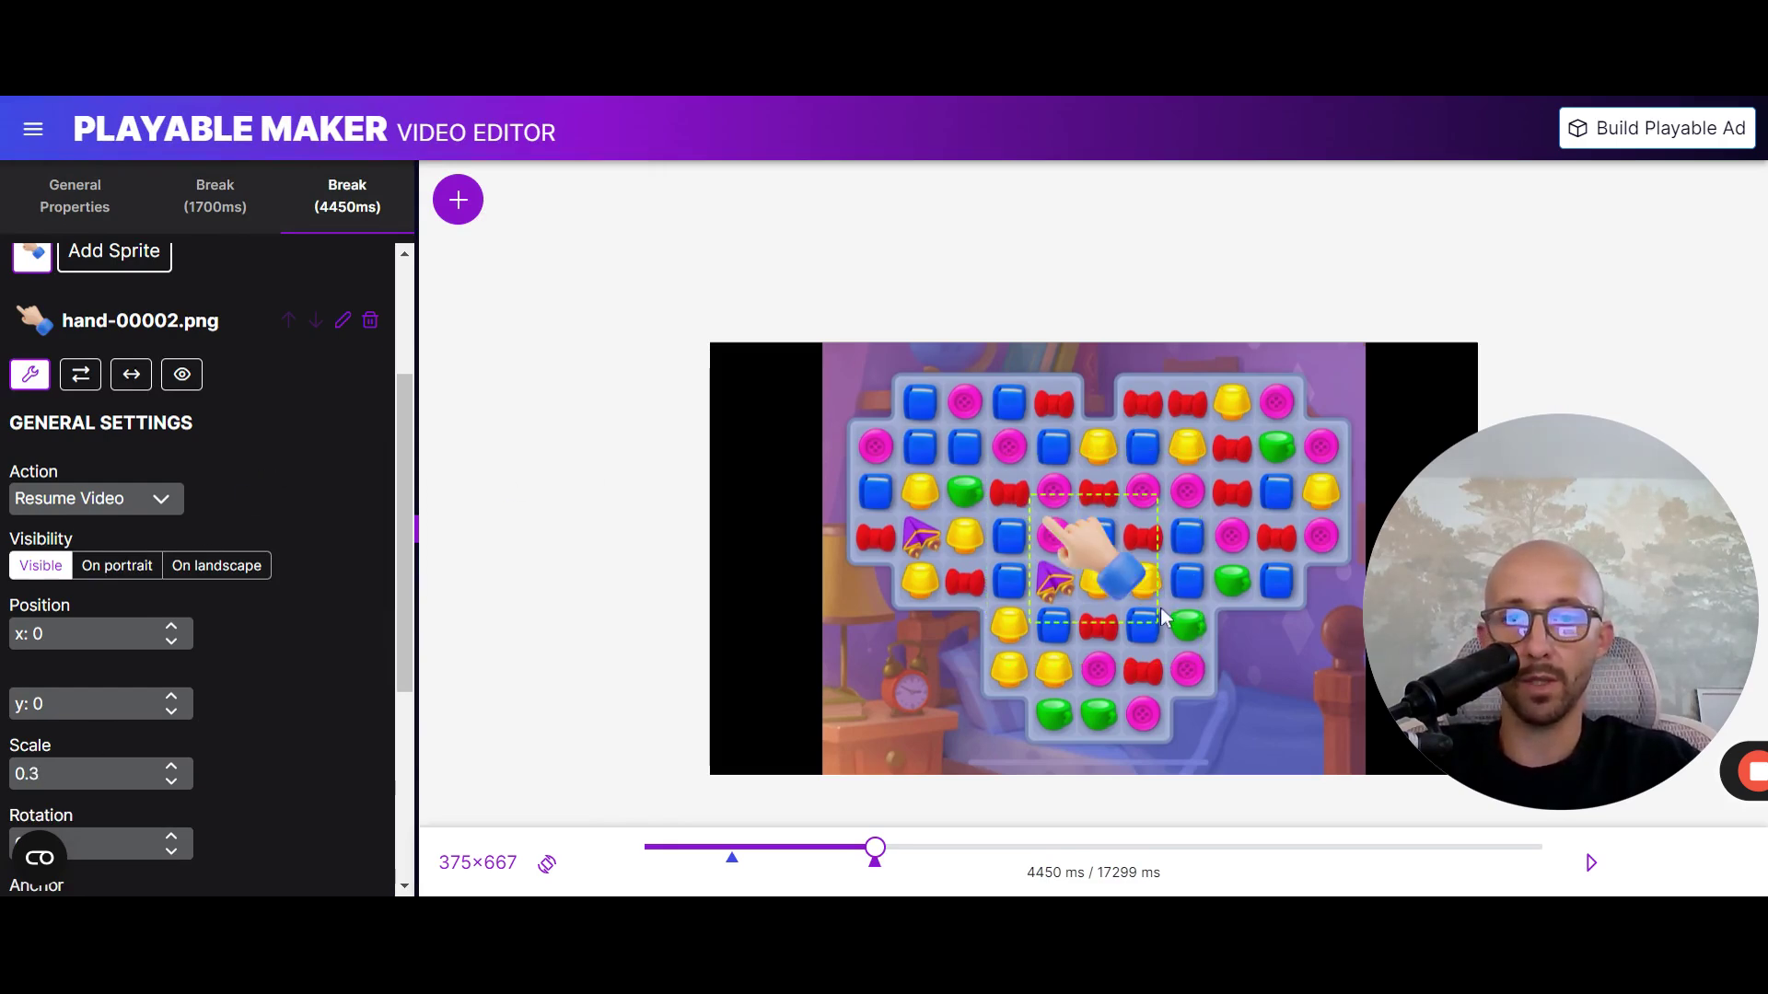
pyautogui.moveTo(1126, 566); pyautogui.dragTo(1309, 454)
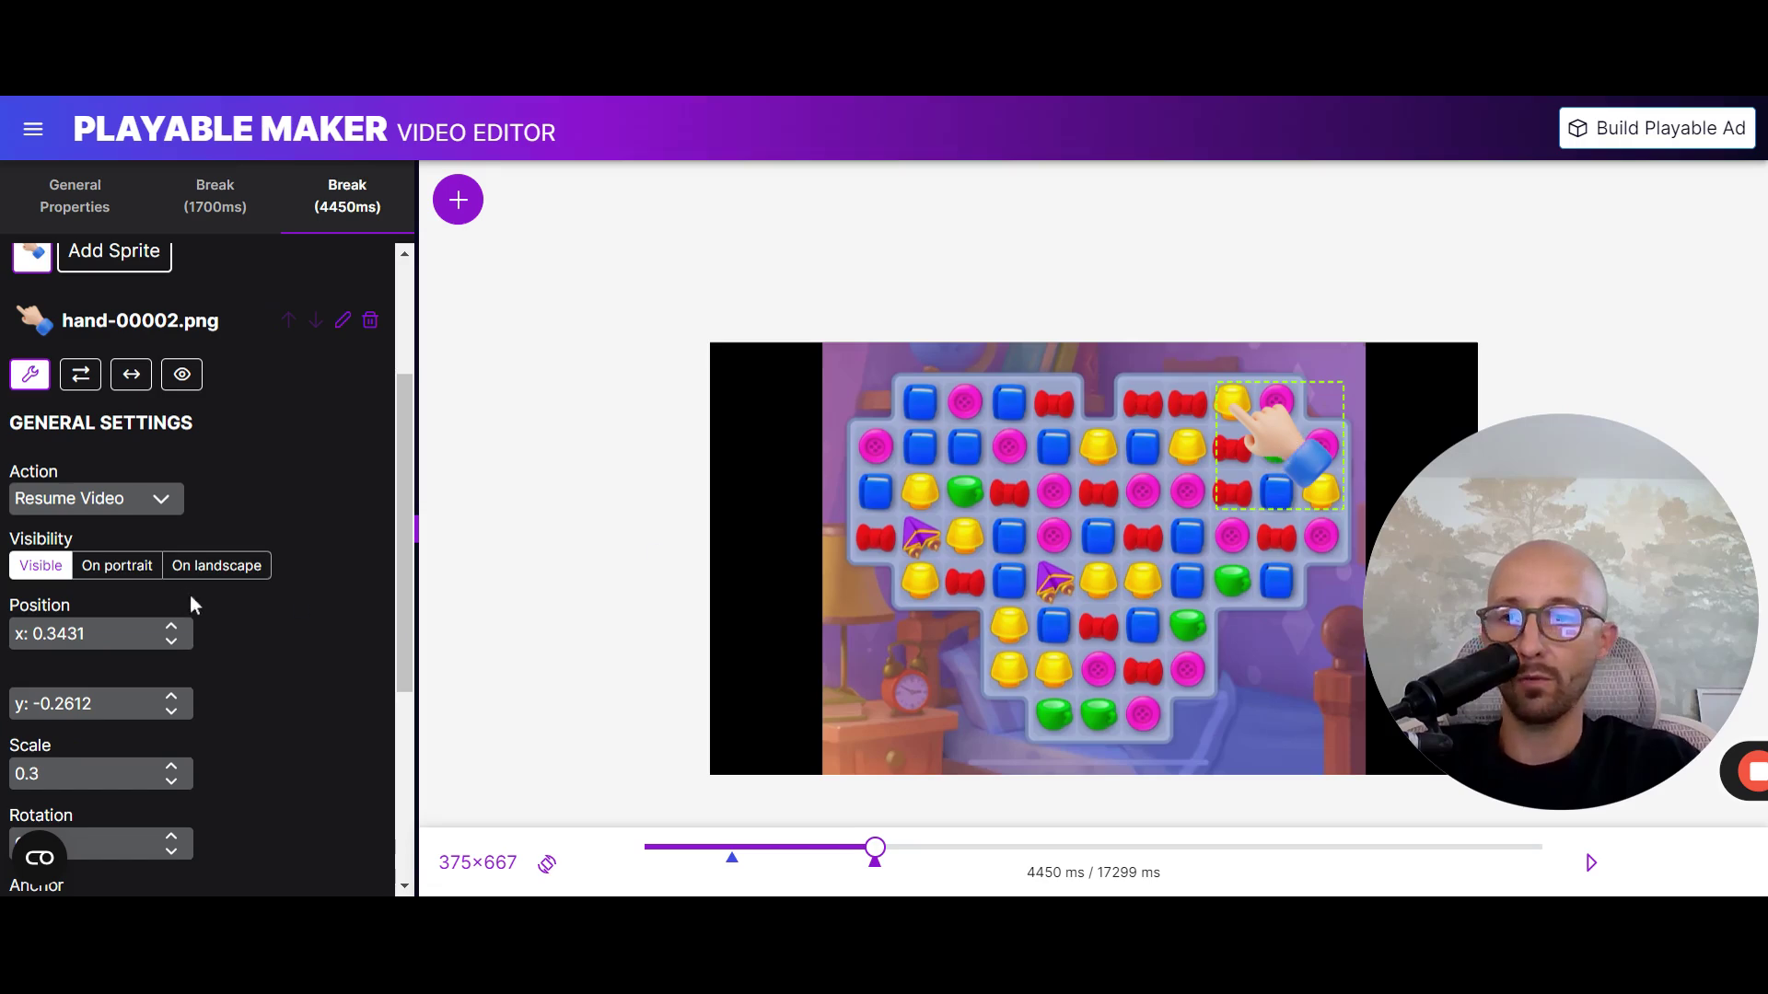
pyautogui.scroll(-2, 281, 646)
pyautogui.scroll(3, 280, 641)
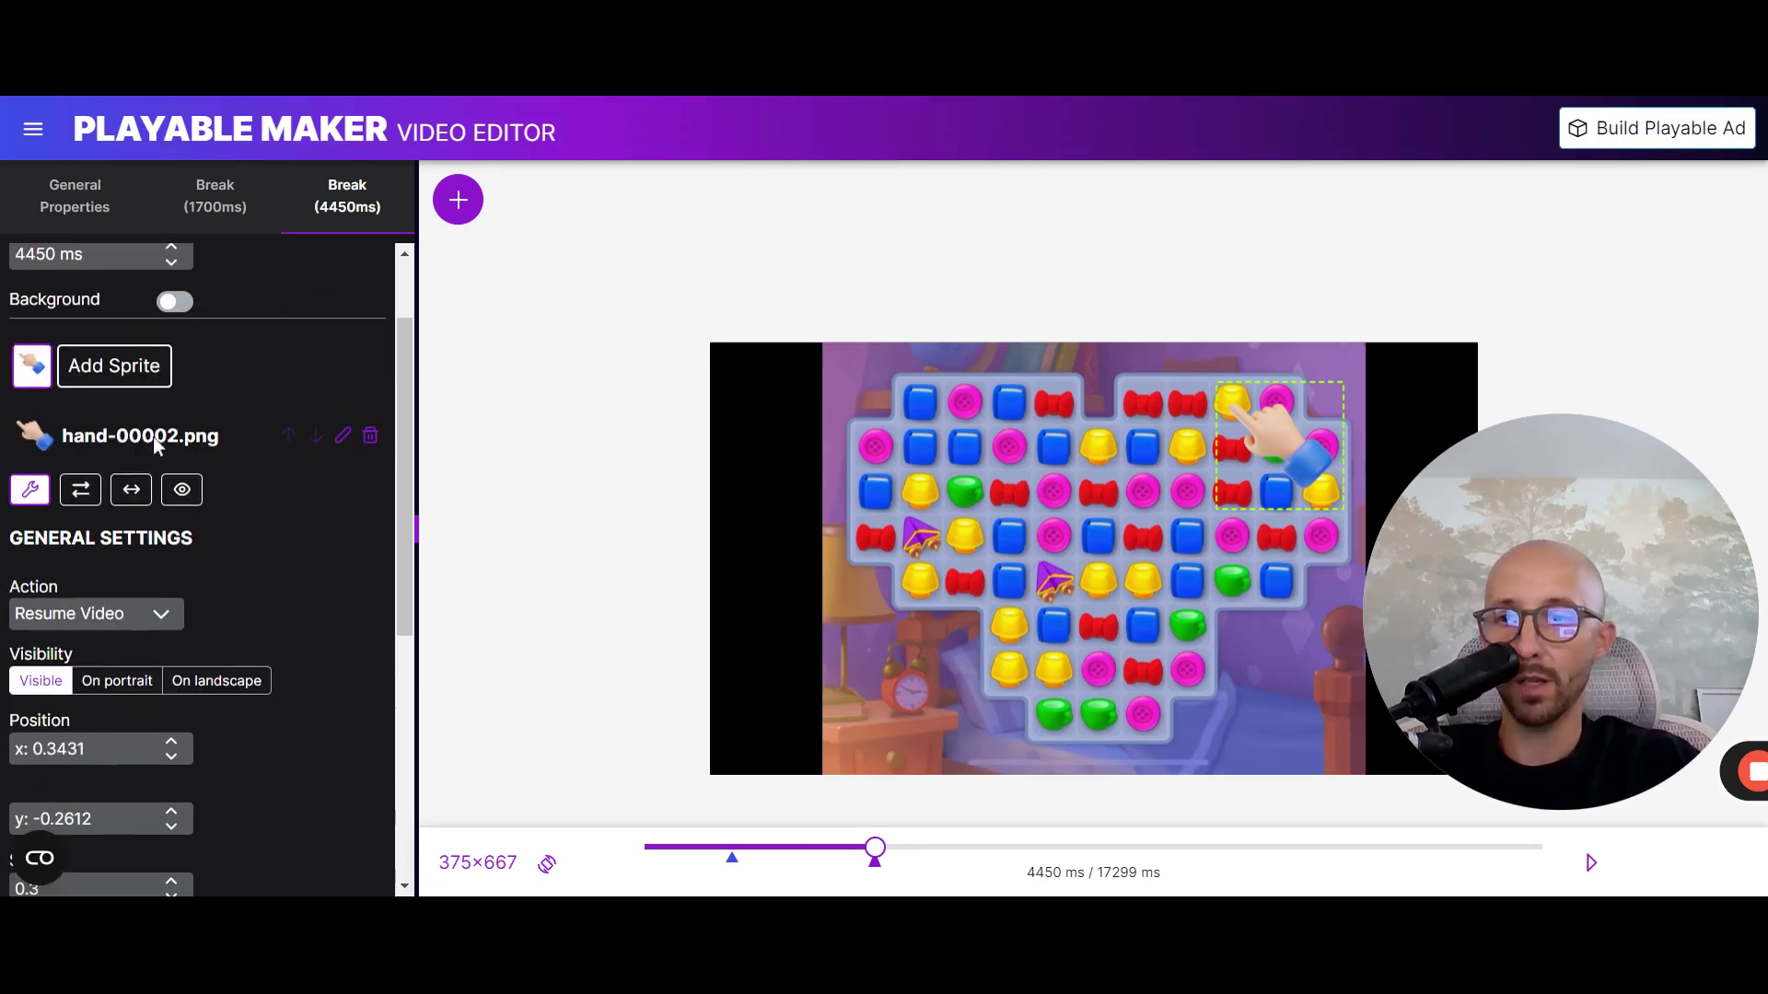
pyautogui.click(132, 491)
pyautogui.click(380, 658)
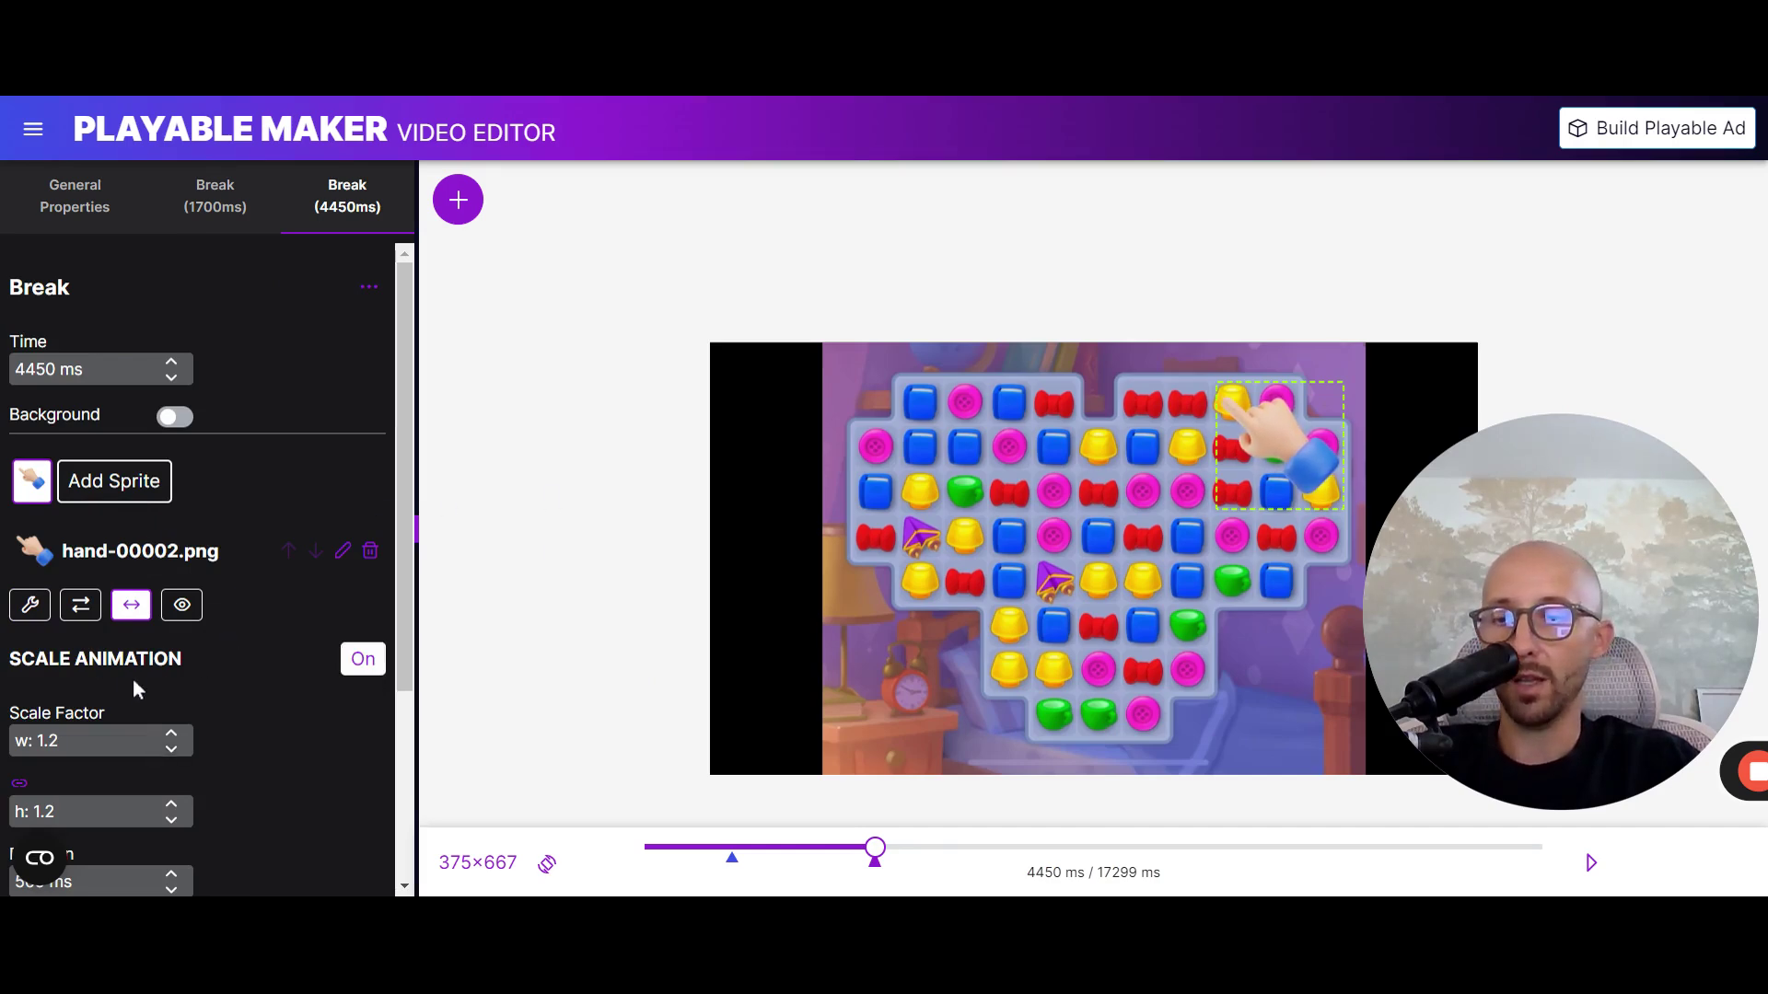
pyautogui.click(30, 608)
pyautogui.scroll(-2, 230, 694)
pyautogui.scroll(-1, 166, 609)
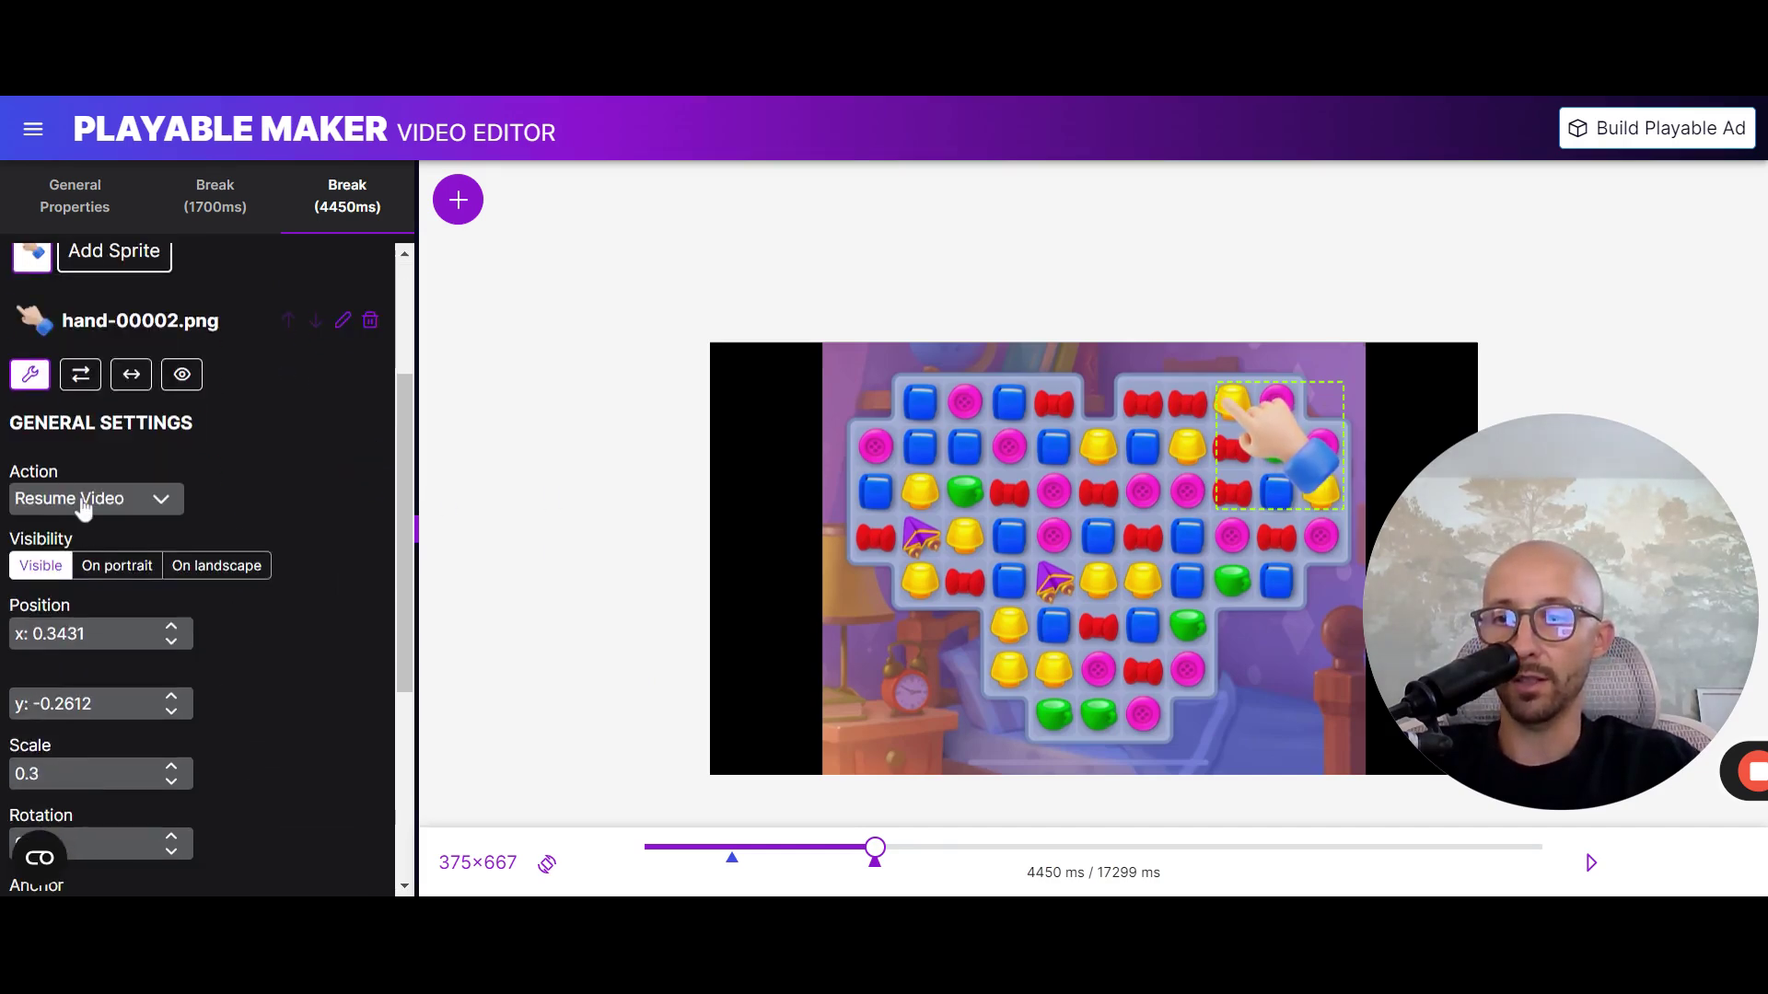
pyautogui.click(544, 867)
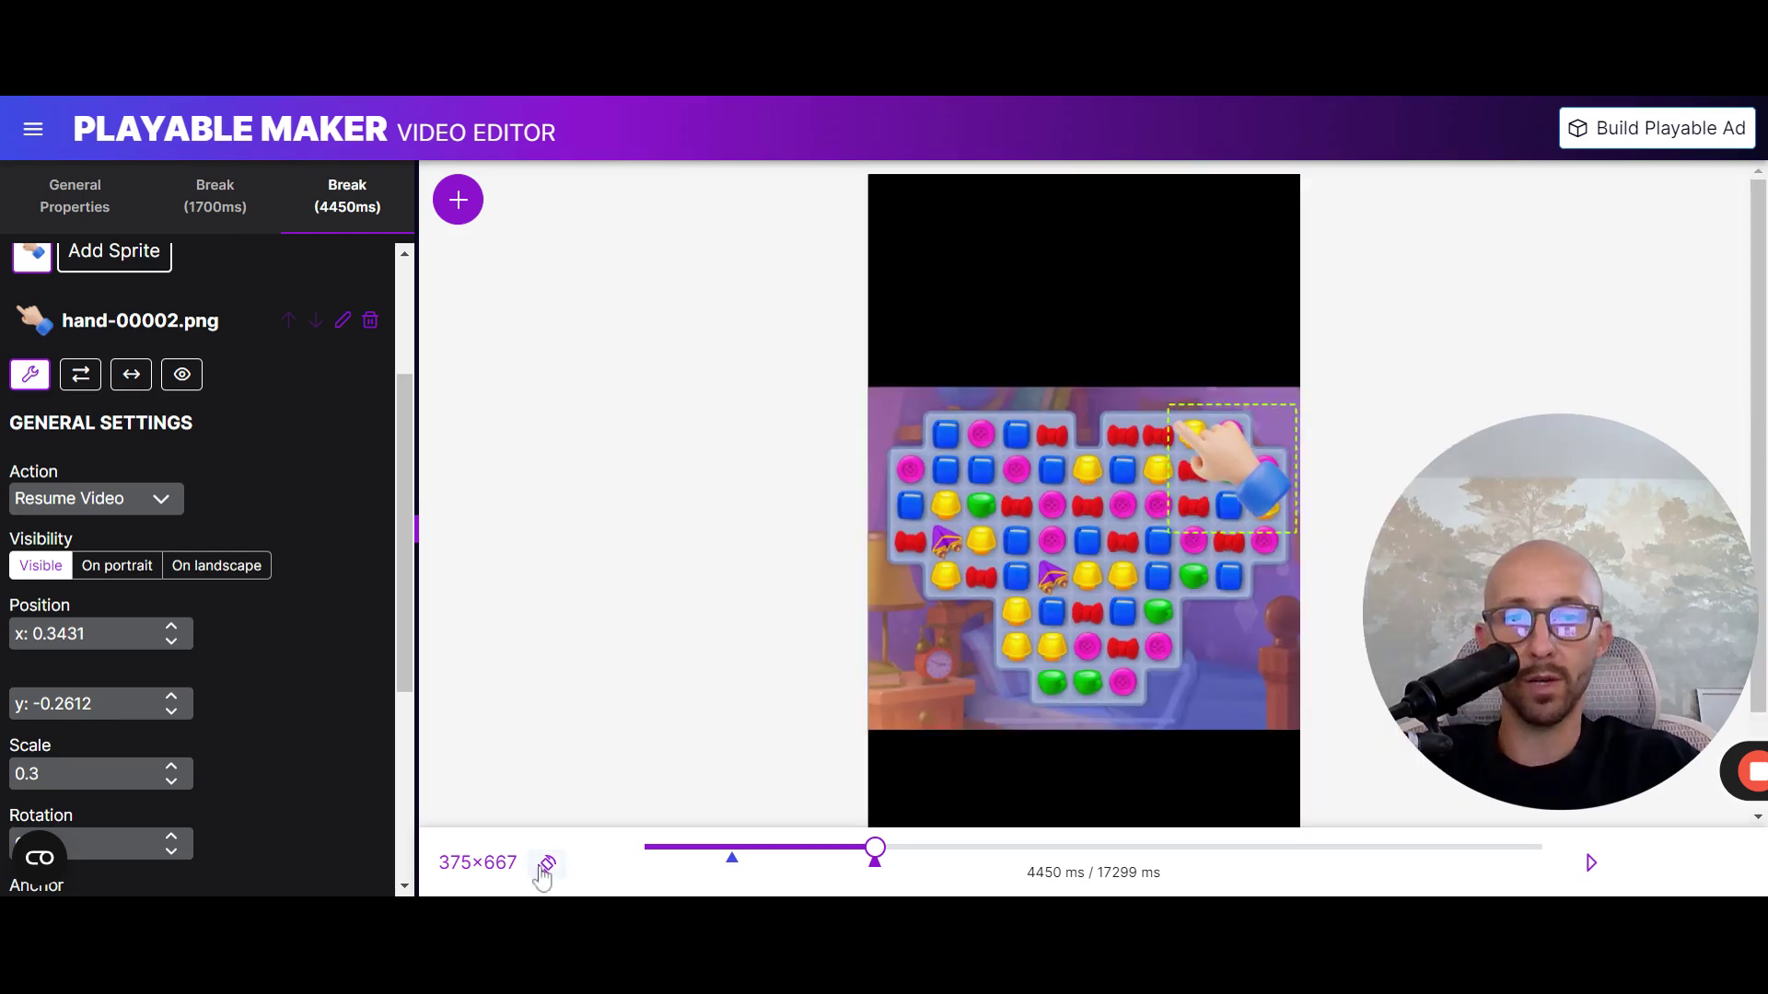
pyautogui.moveTo(1206, 477); pyautogui.dragTo(1229, 492)
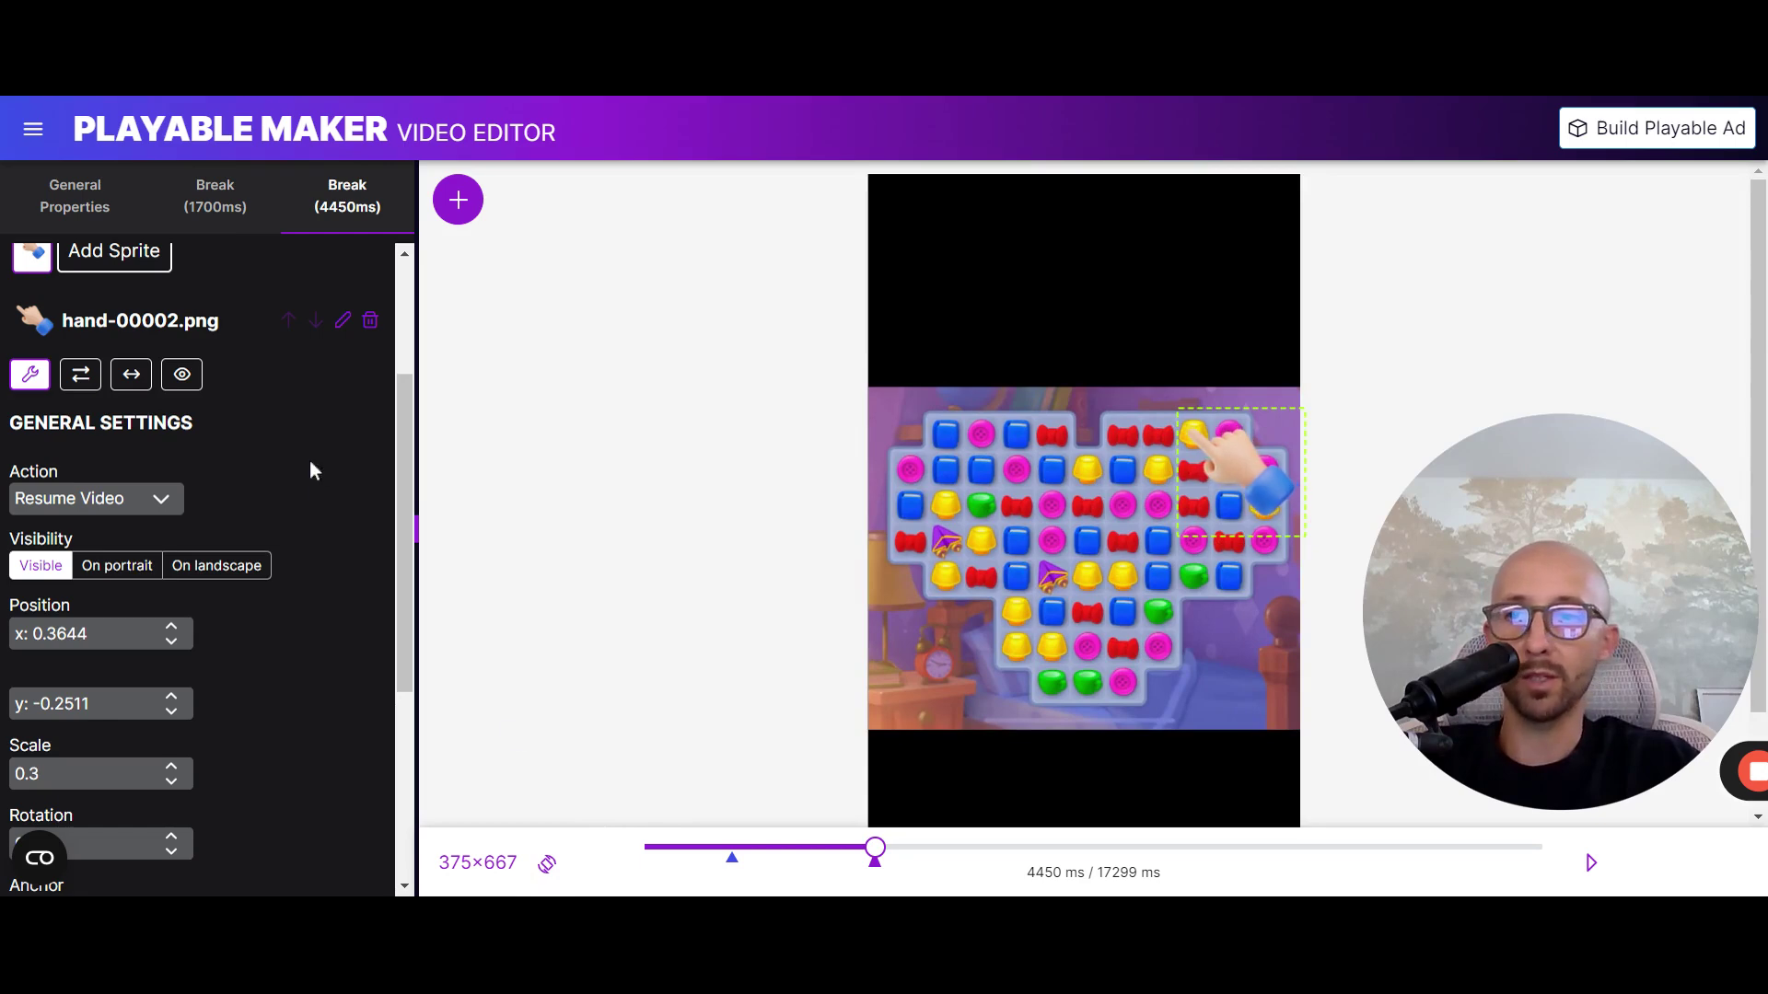
pyautogui.scroll(3, 309, 460)
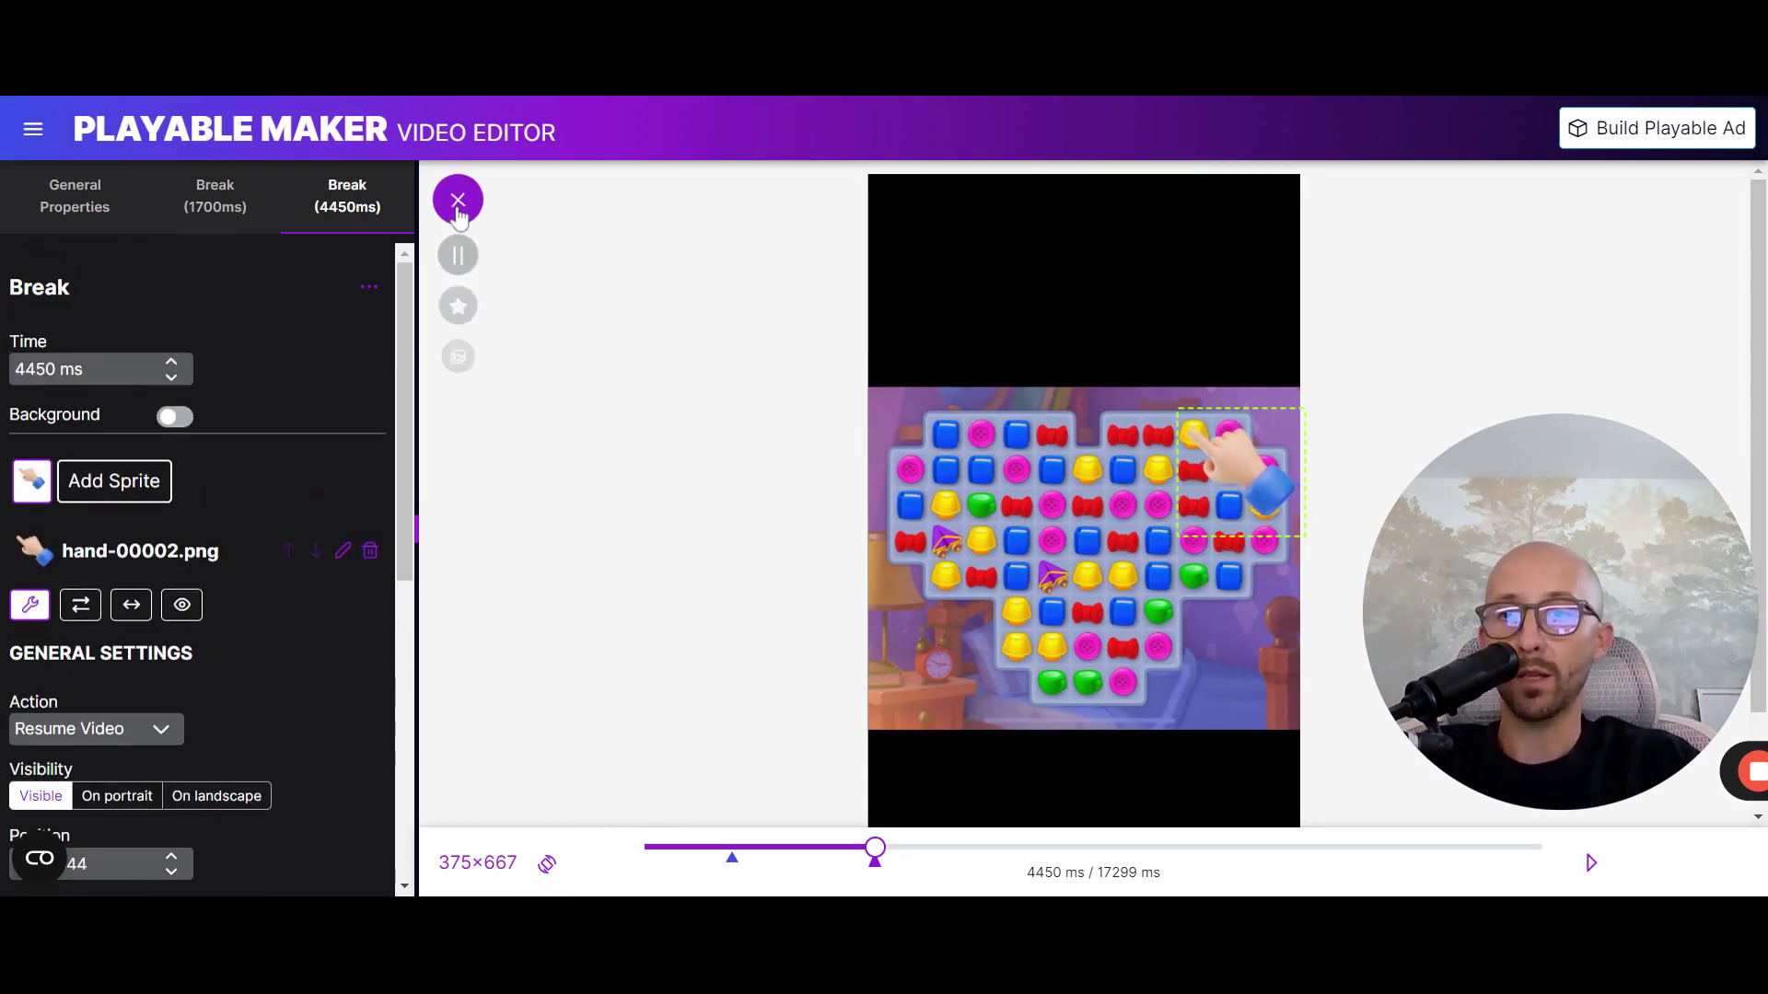
pyautogui.moveTo(457, 200)
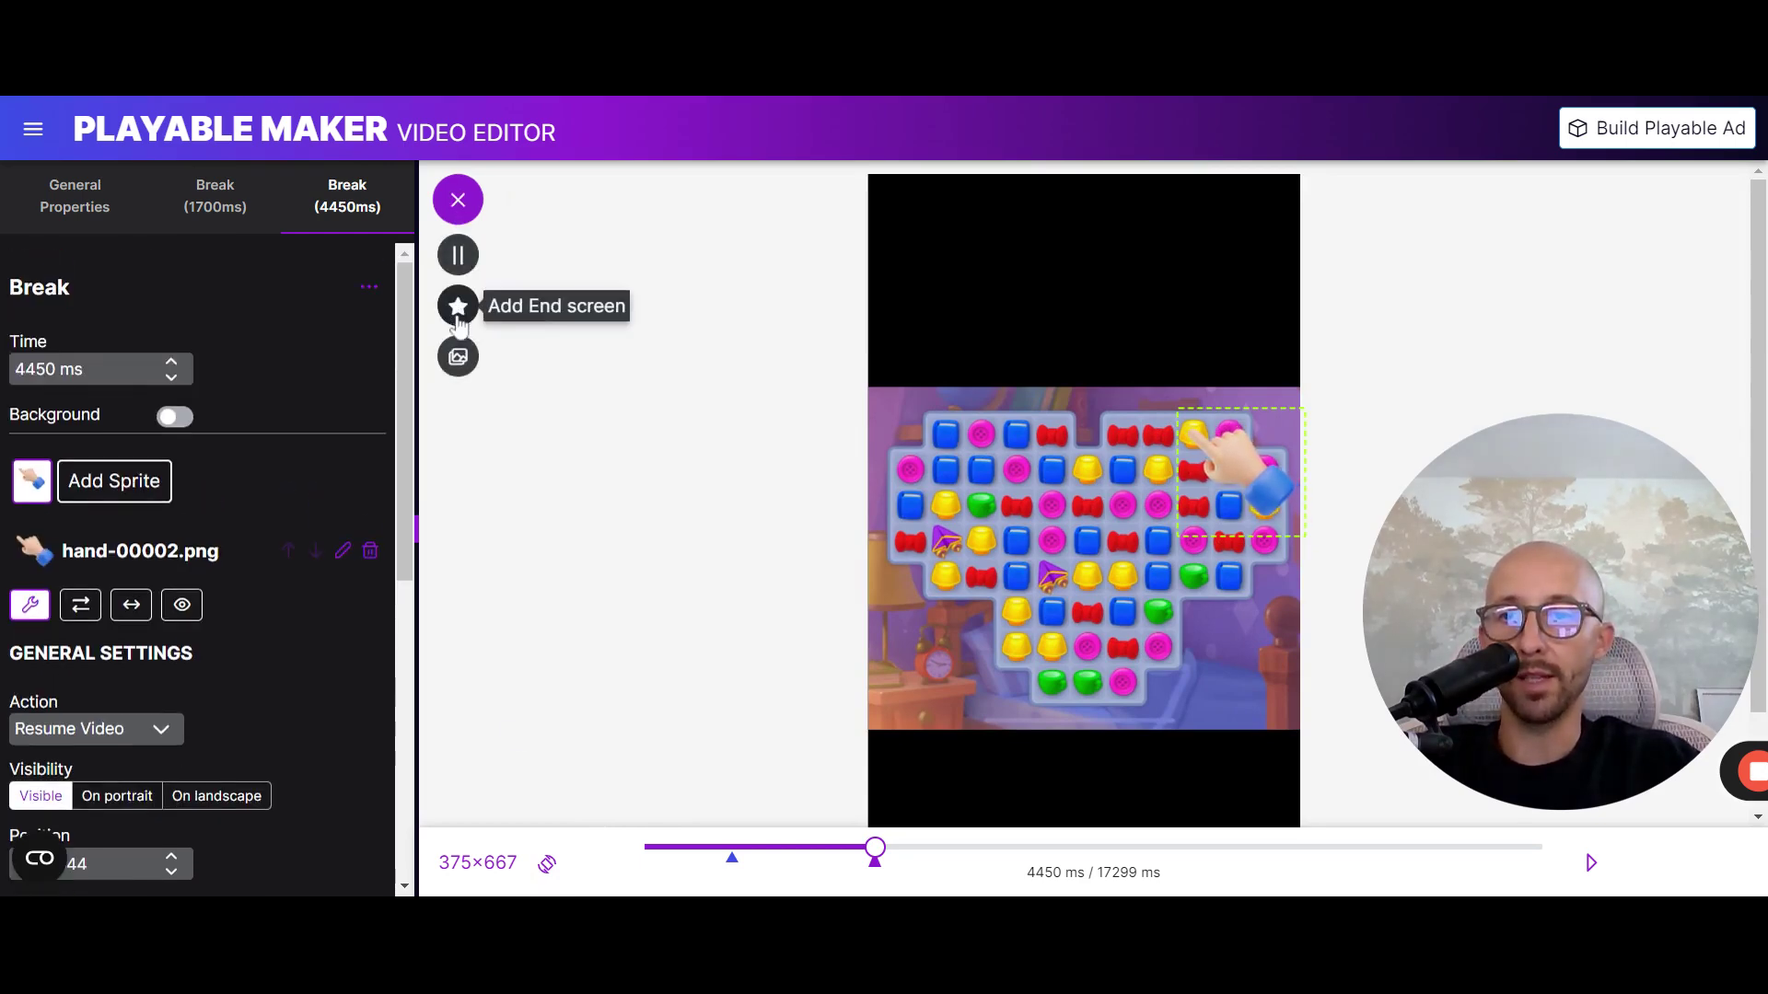
# - Add an end screen at 7570 ms with the blue button-00009.png Download sprite
pyautogui.click(459, 315)
pyautogui.click(368, 208)
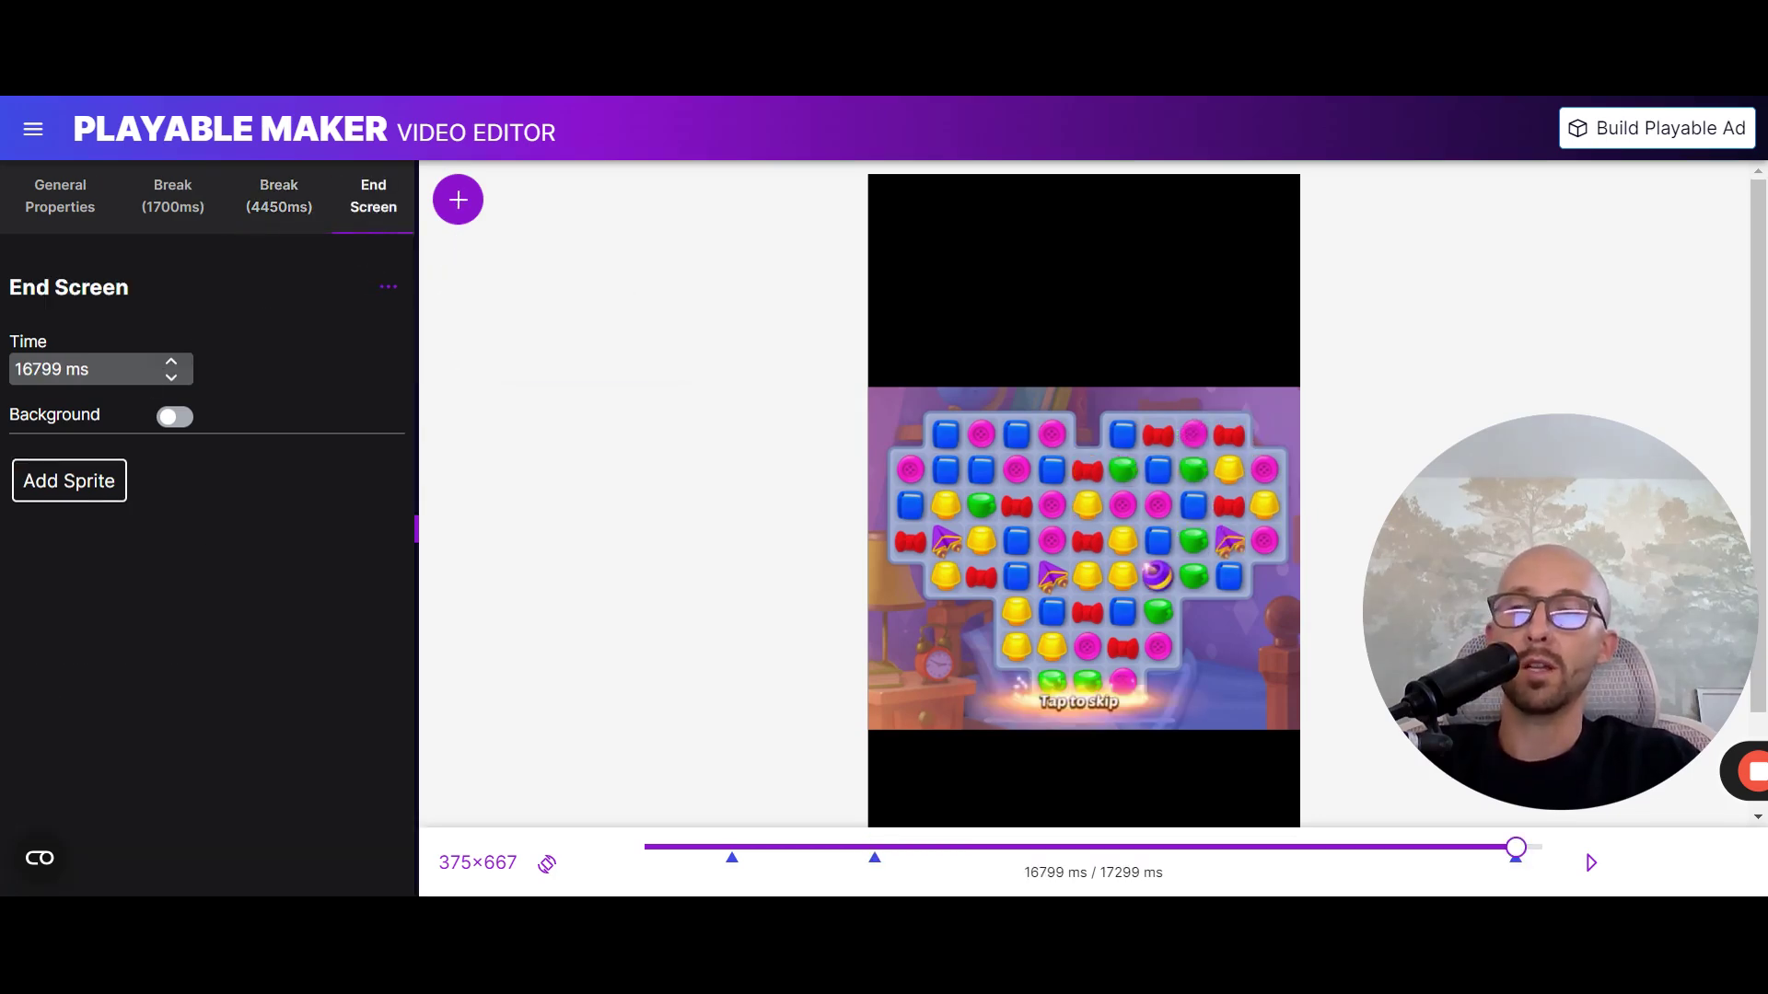
pyautogui.hotkey('ctrl', 'a')
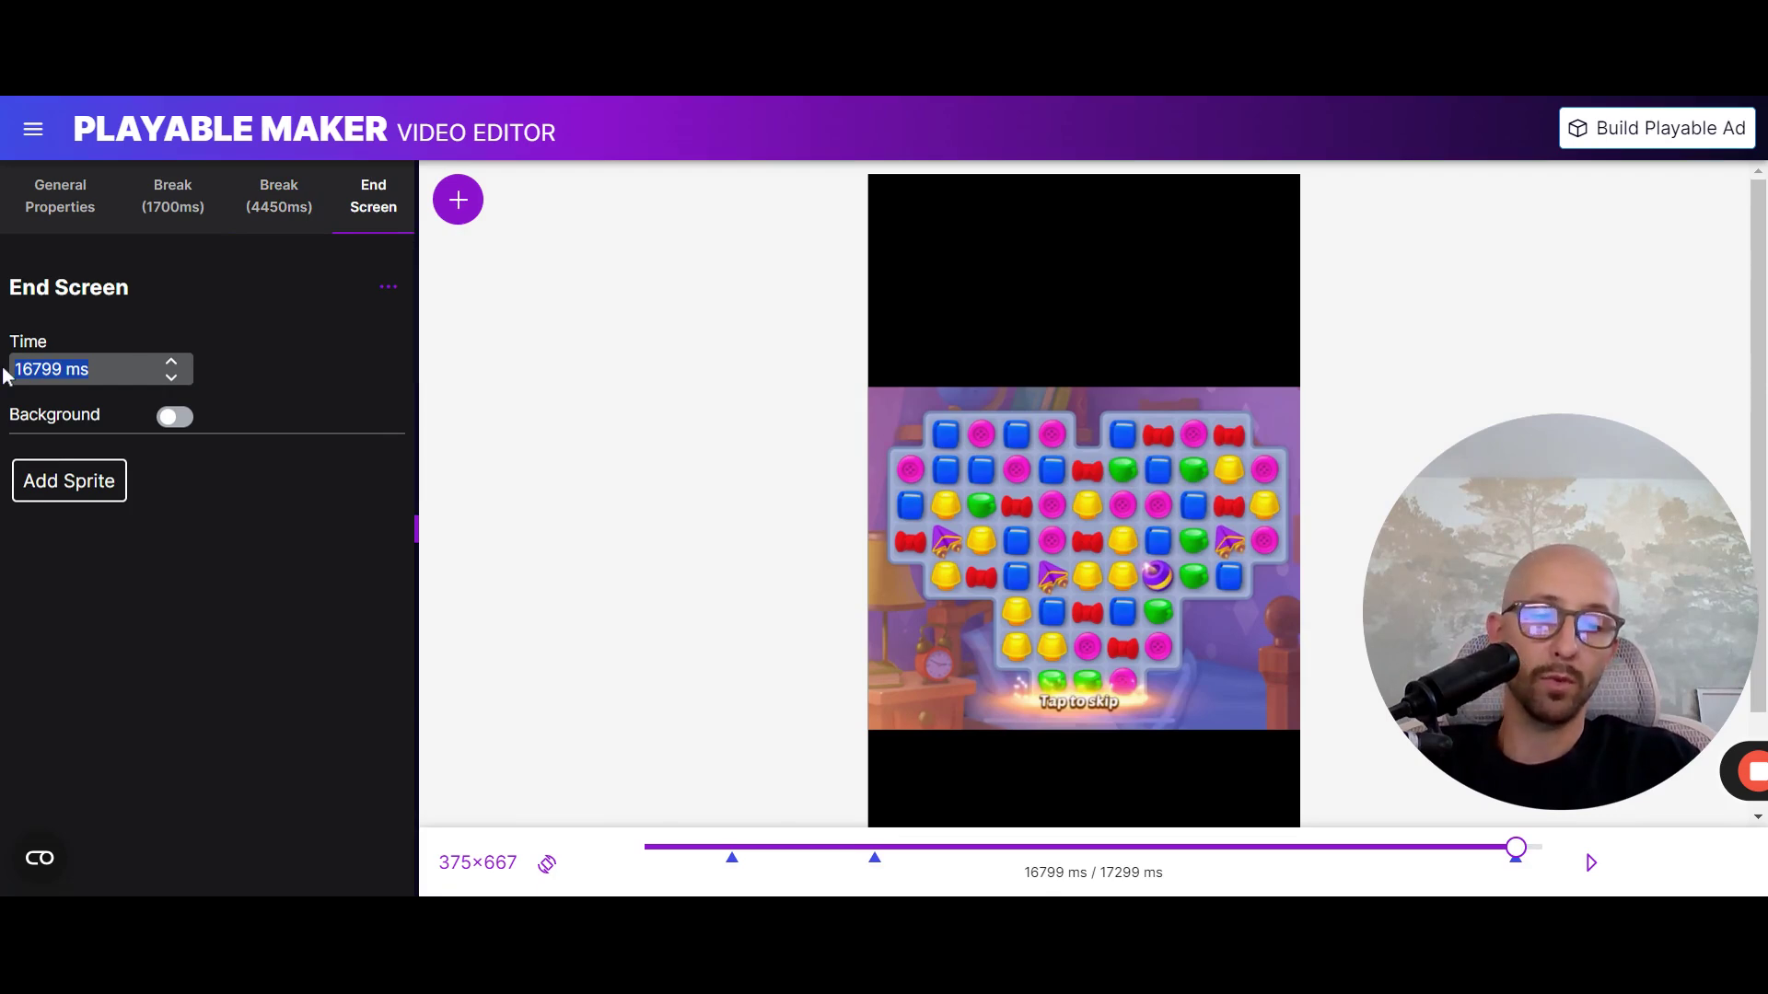
pyautogui.write('7')
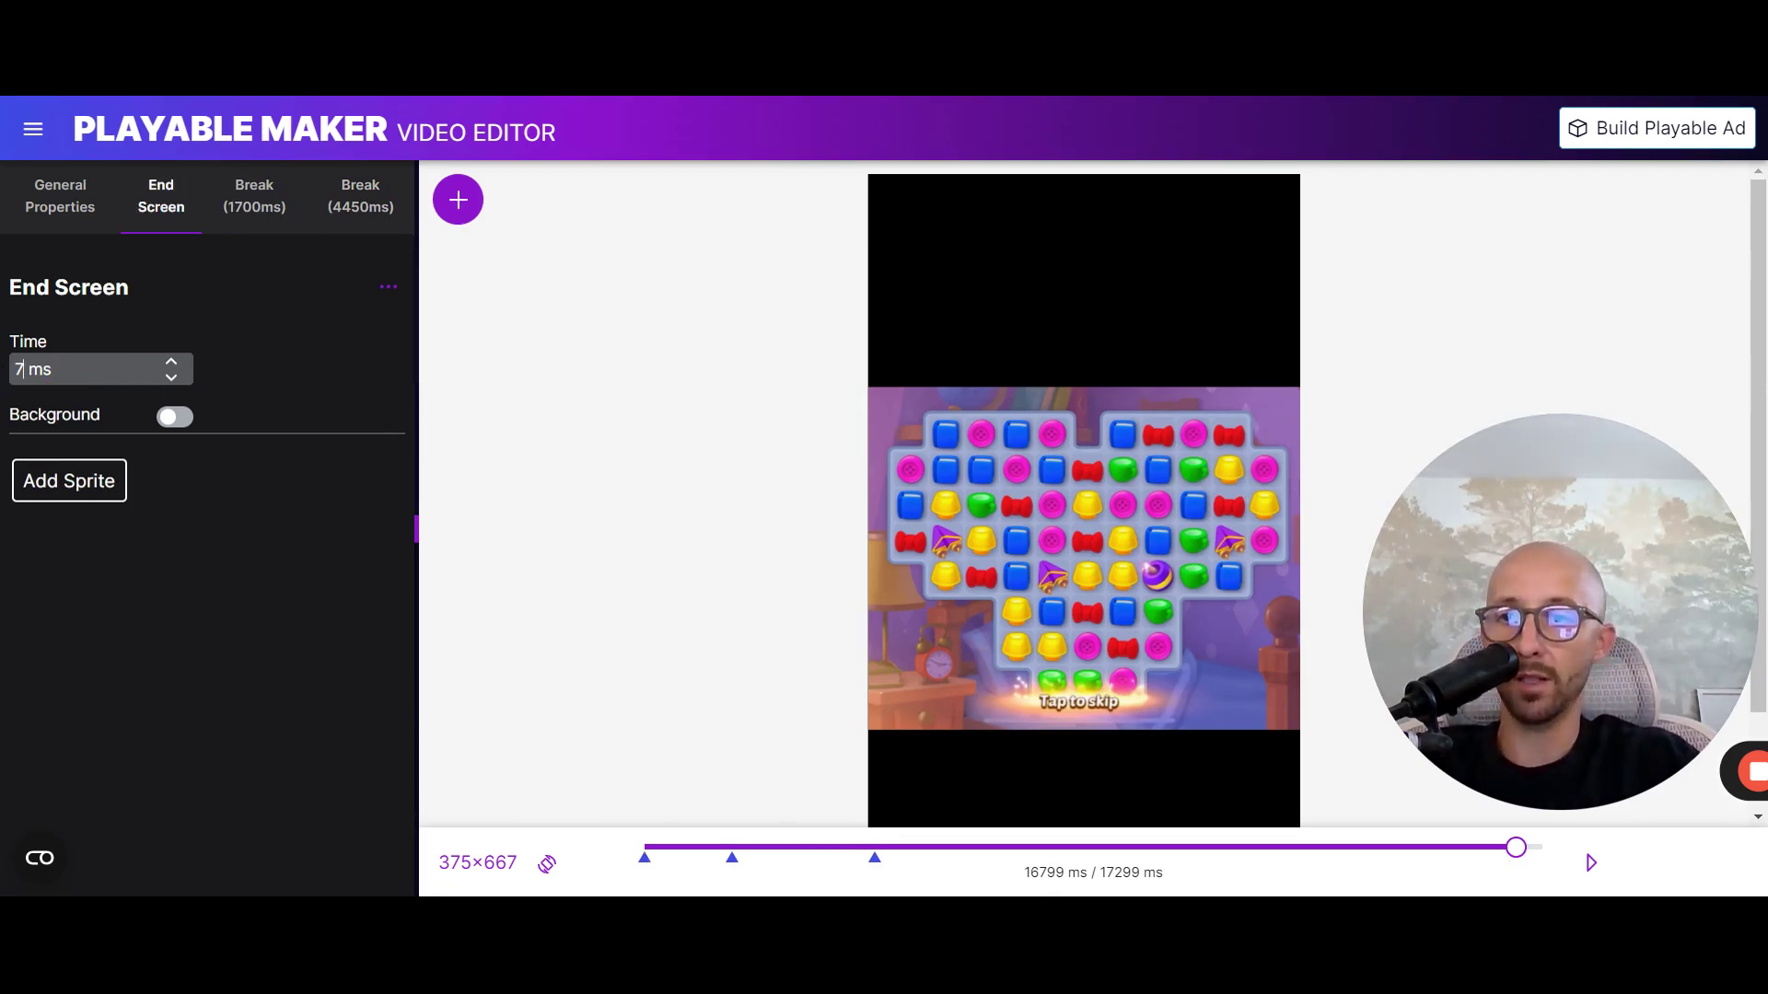
pyautogui.click(96, 483)
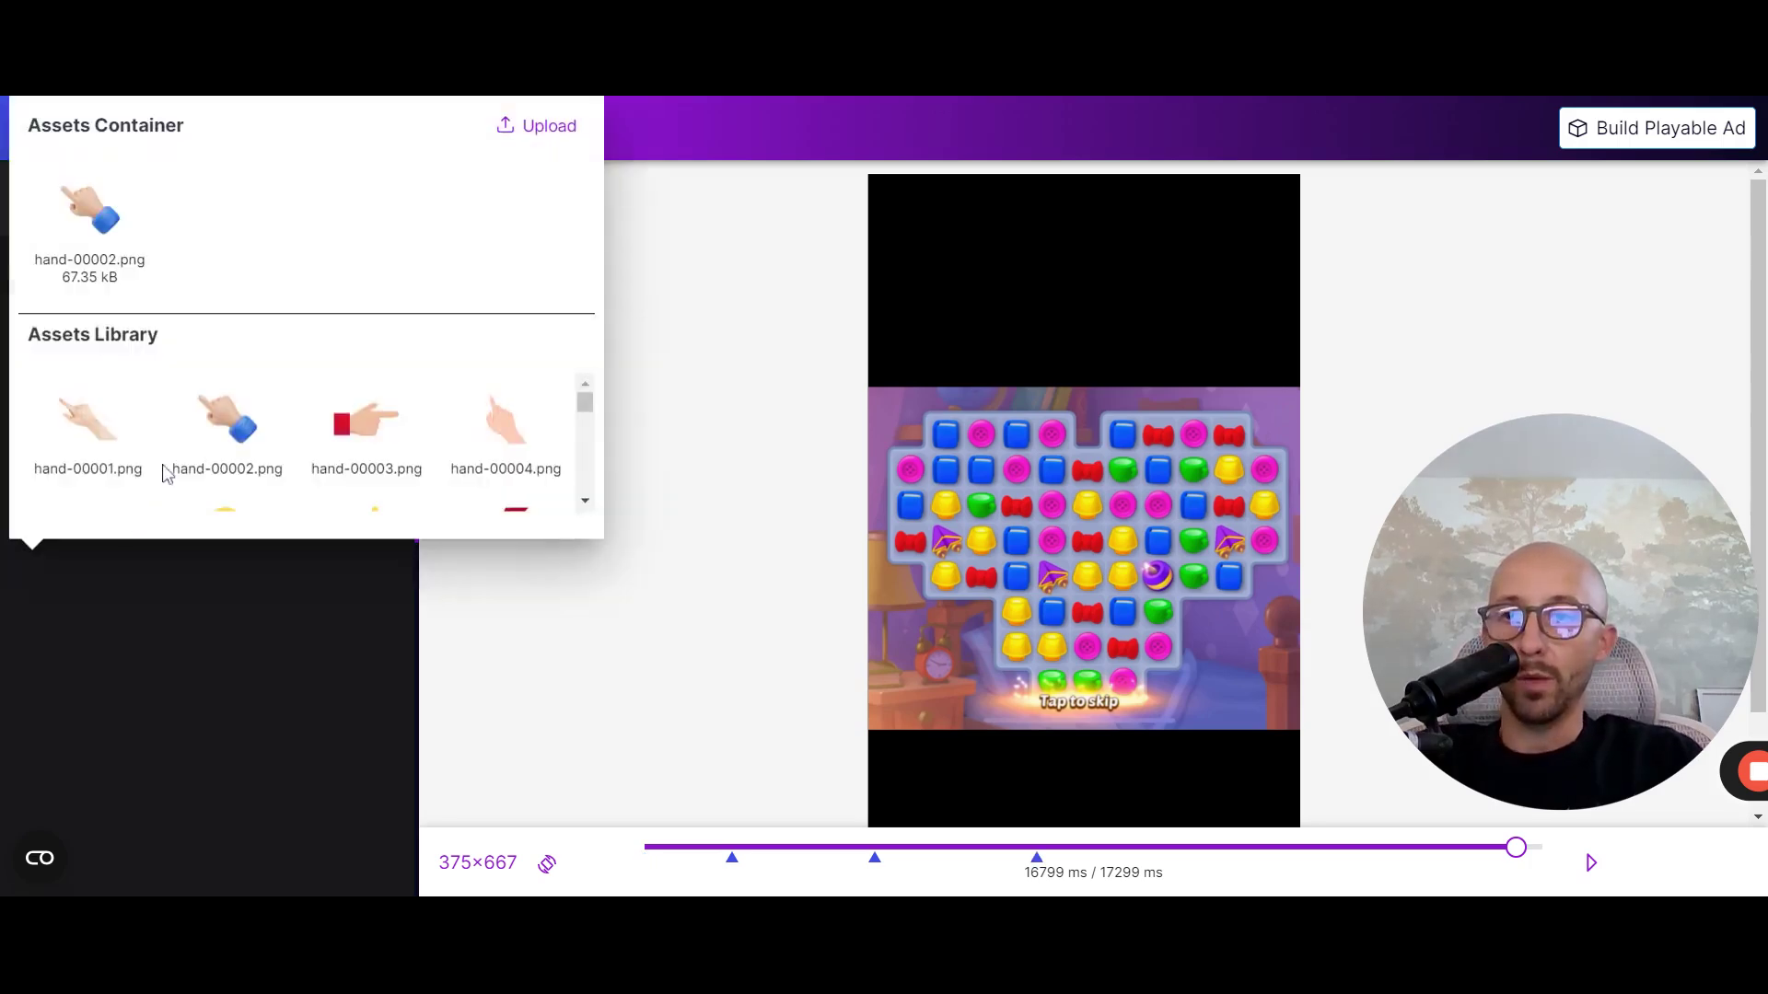
pyautogui.scroll(-2, 277, 442)
pyautogui.scroll(-1, 291, 445)
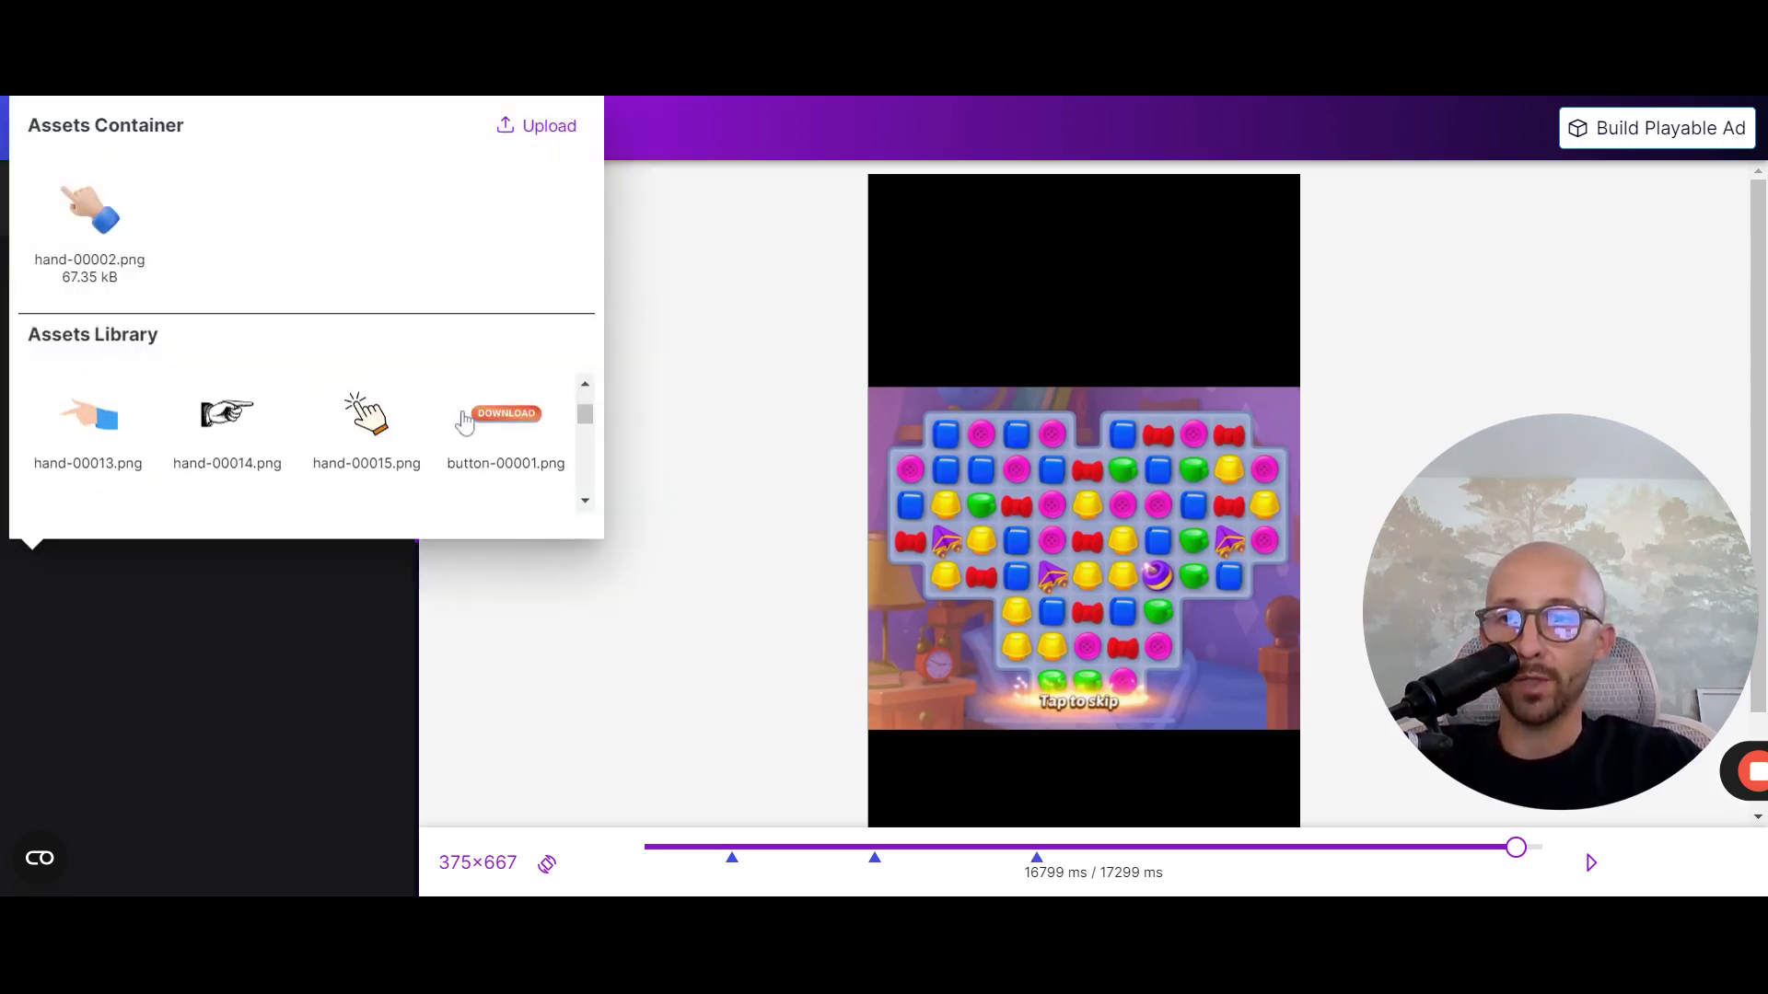
pyautogui.scroll(-1, 318, 448)
pyautogui.scroll(-1, 345, 456)
pyautogui.scroll(-1, 344, 456)
pyautogui.scroll(1, 276, 457)
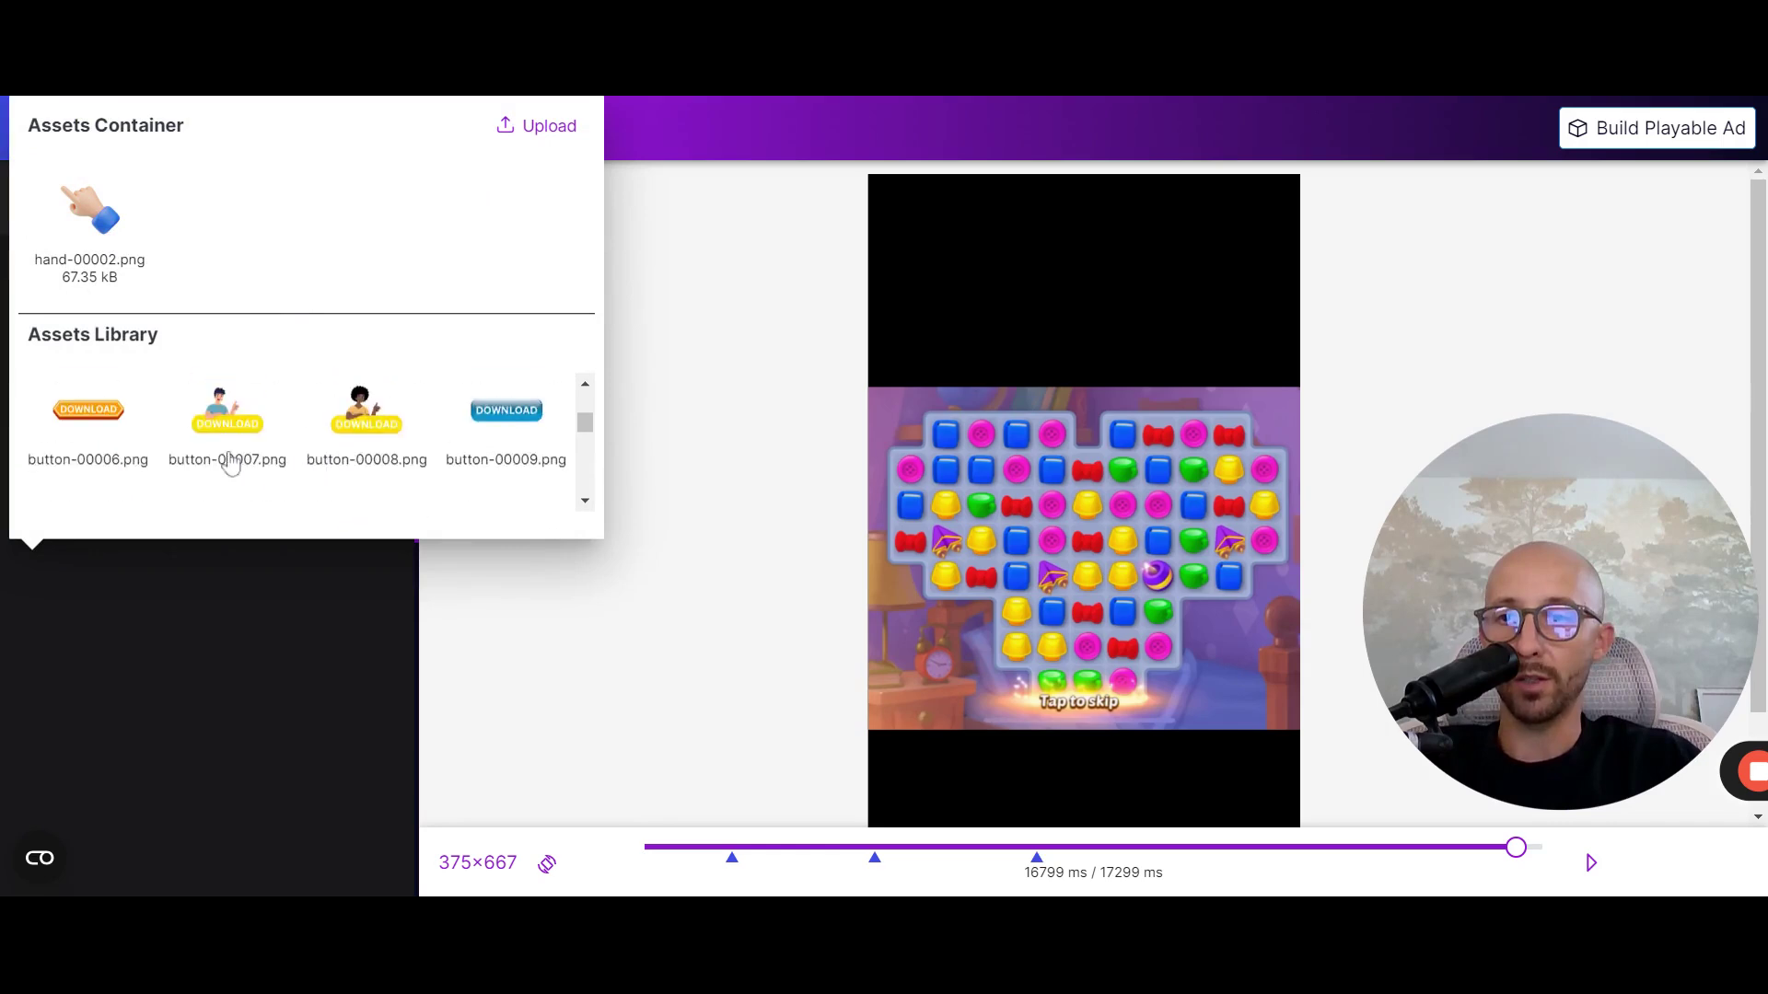
pyautogui.click(504, 425)
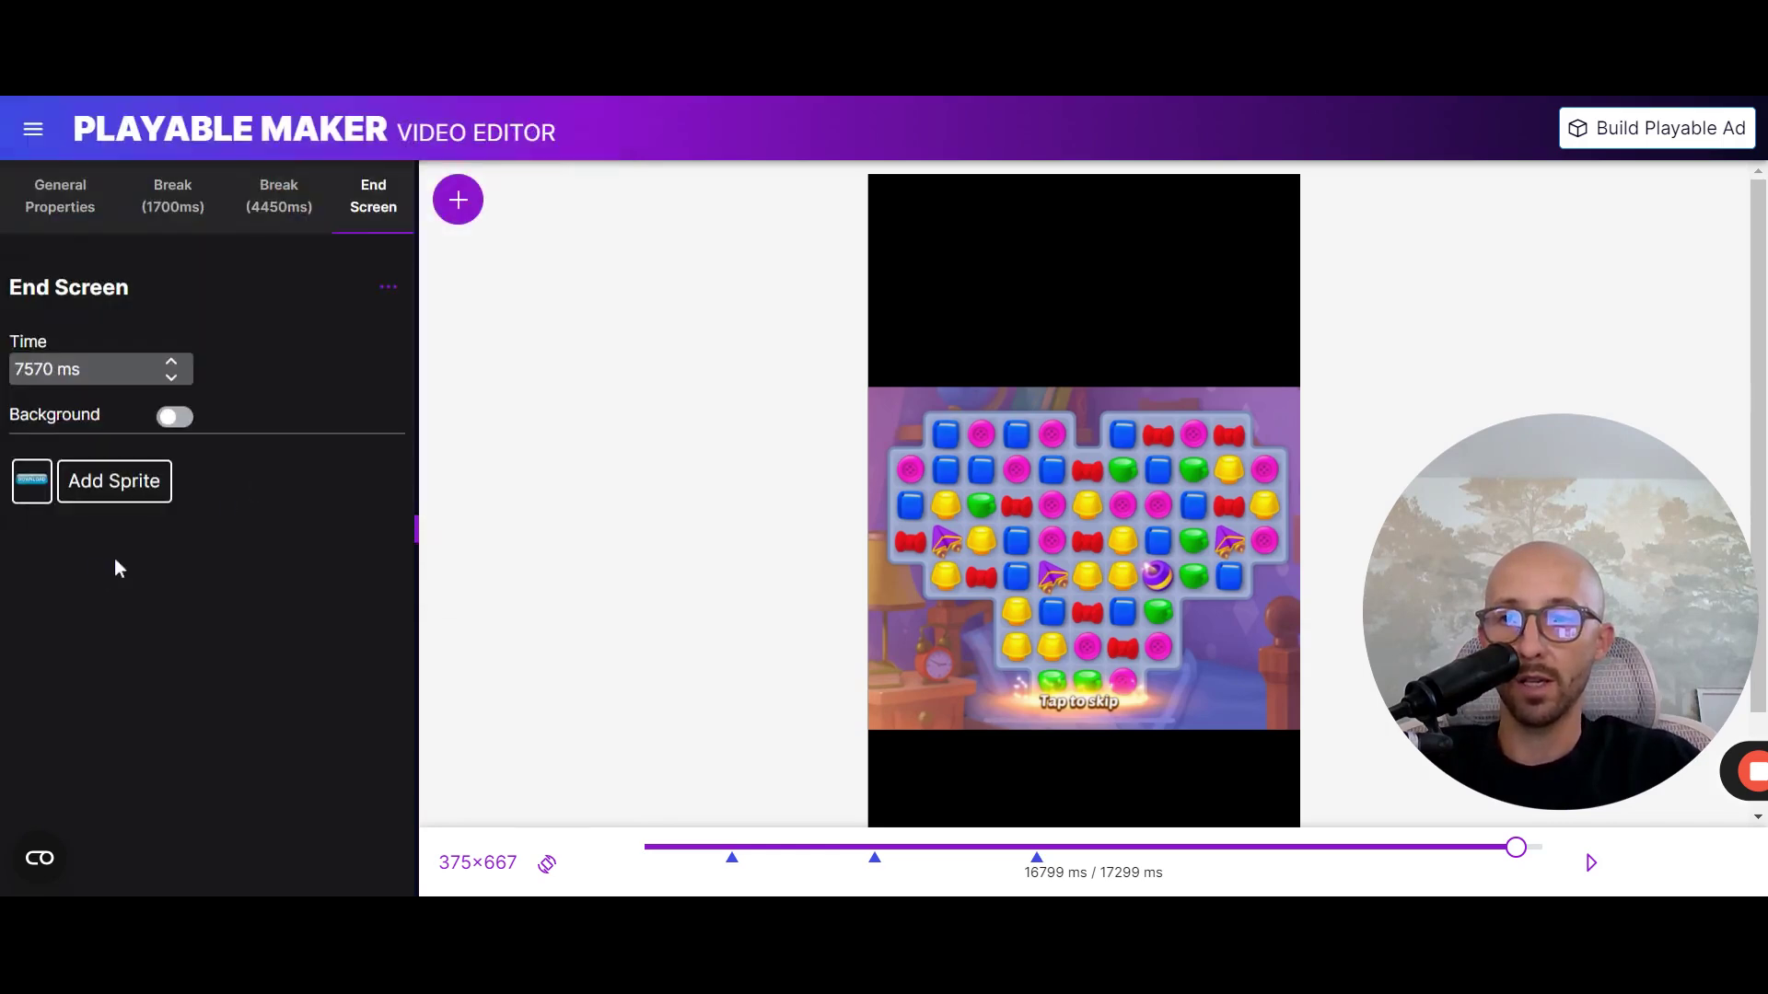
# - Enable the end screen background and make it translucent black (#000000bf)
pyautogui.click(175, 418)
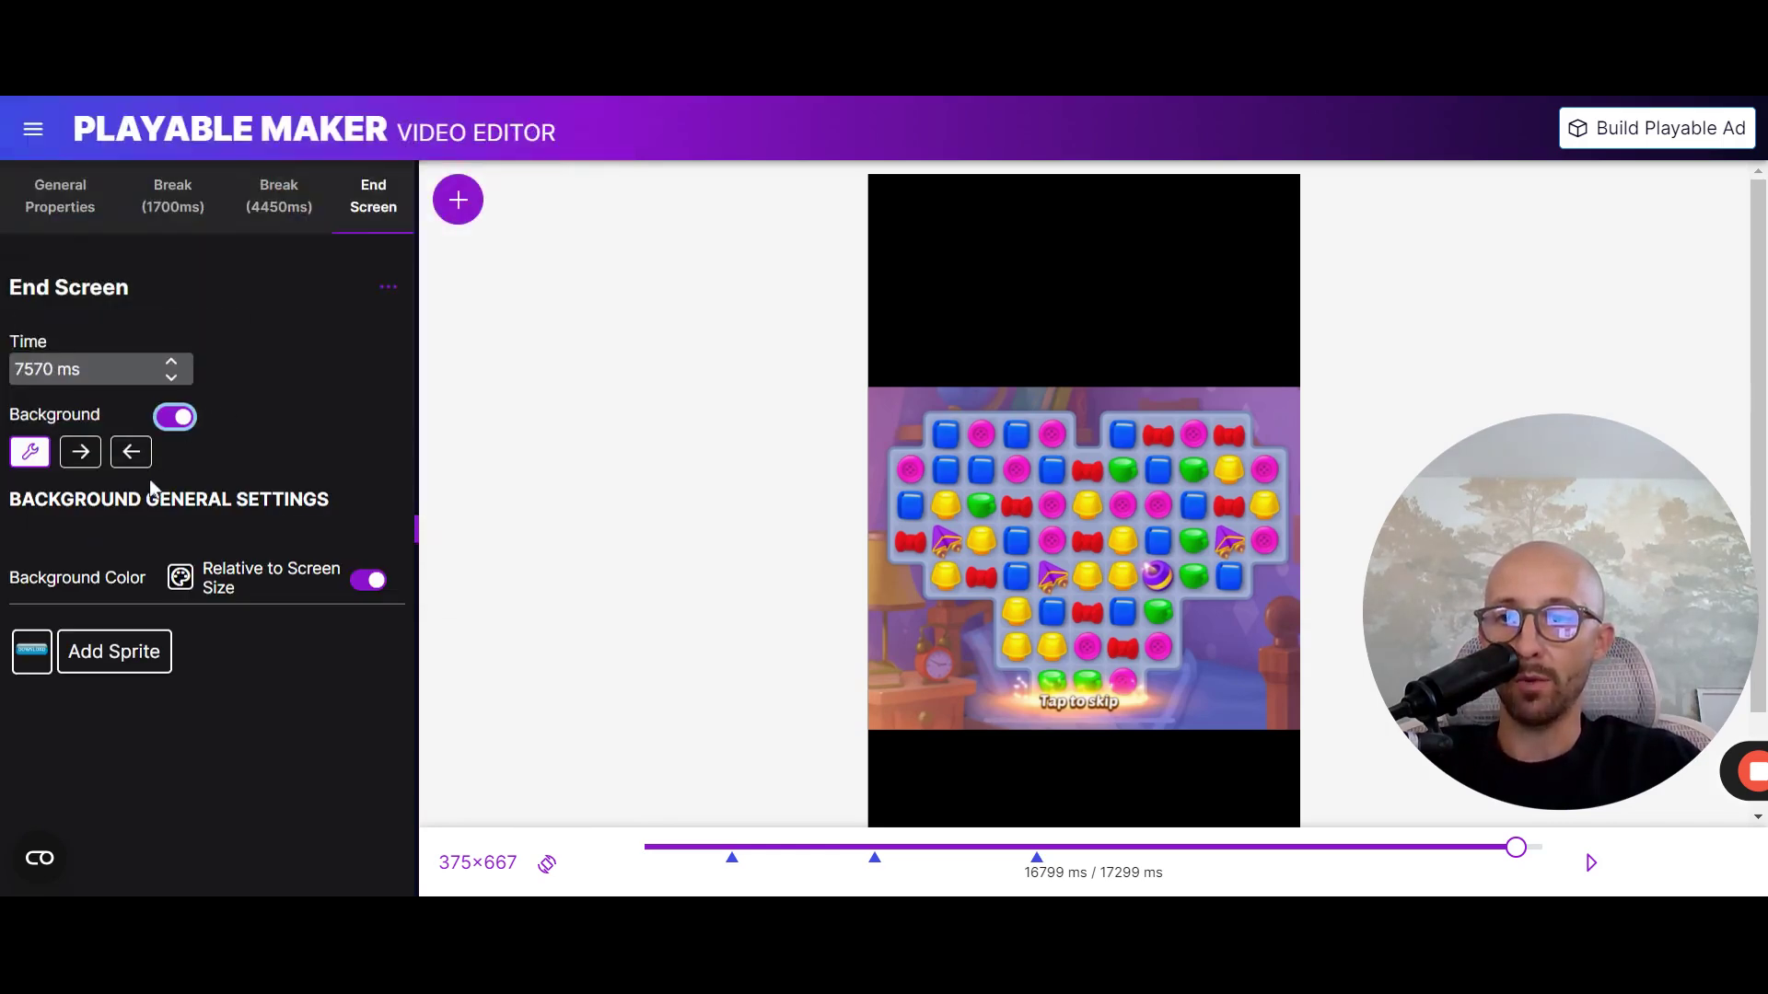
pyautogui.click(183, 583)
pyautogui.moveTo(390, 445)
pyautogui.mouseDown()
pyautogui.moveTo(357, 439)
pyautogui.moveTo(398, 448)
pyautogui.moveTo(375, 458)
pyautogui.mouseUp()
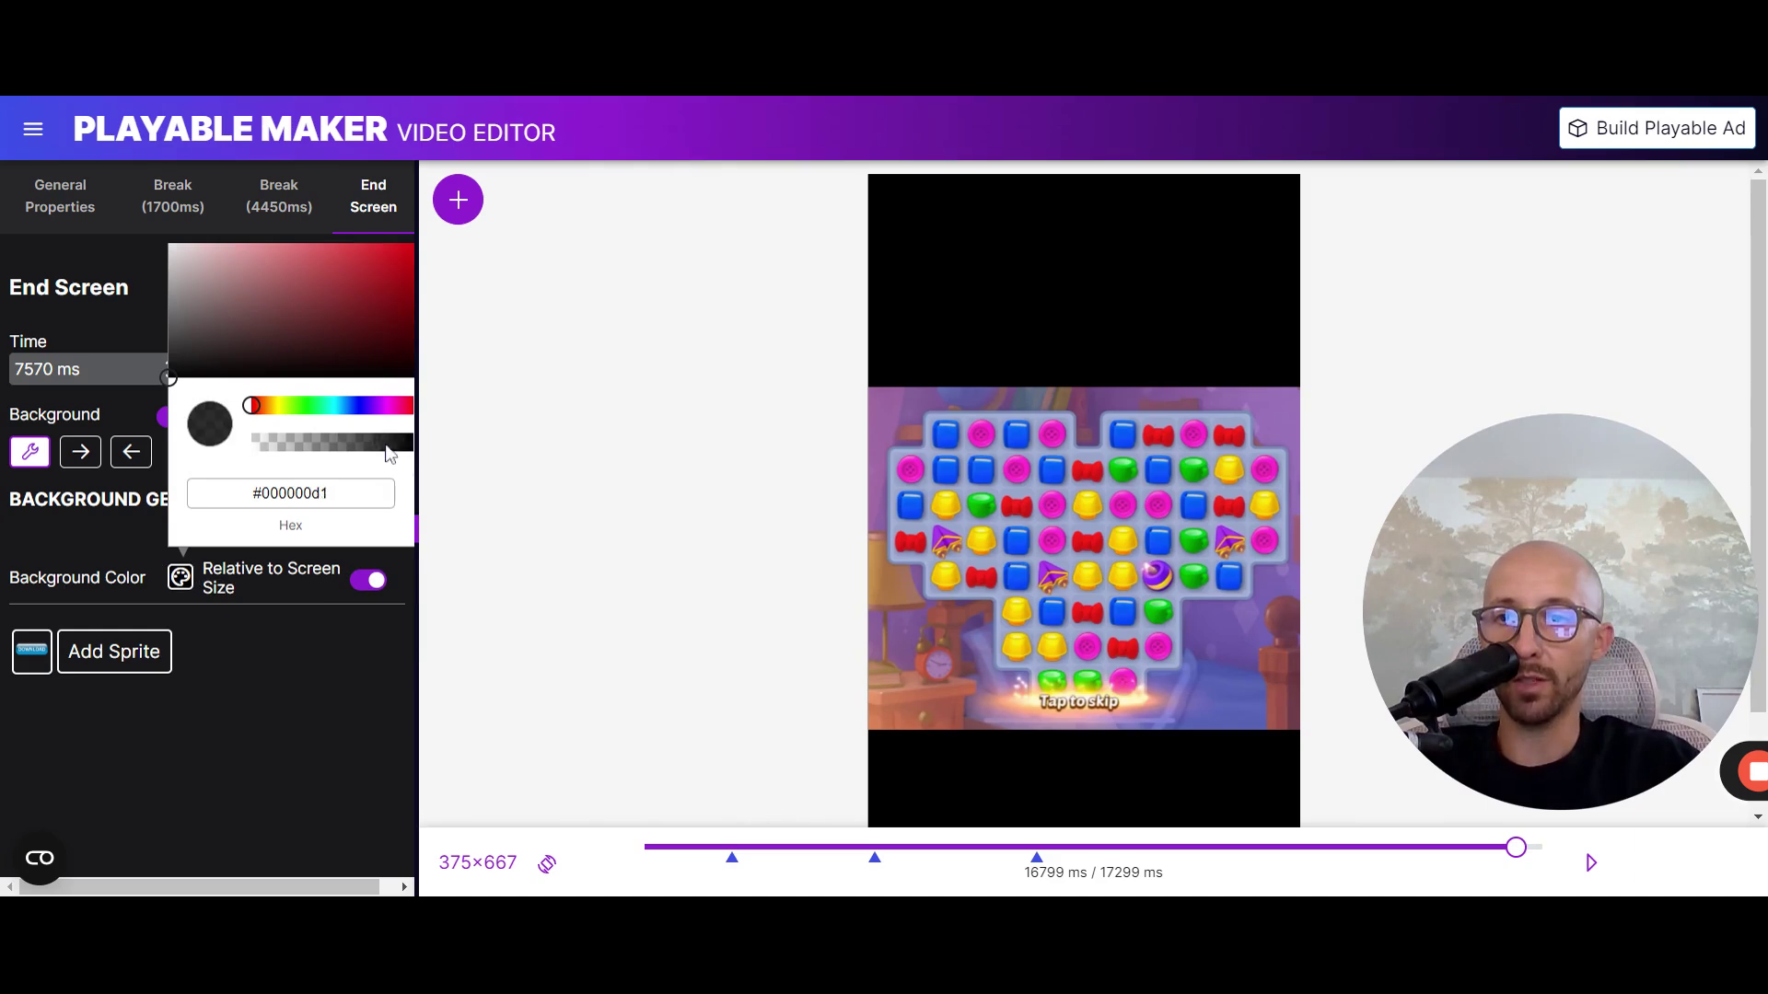
pyautogui.click(264, 686)
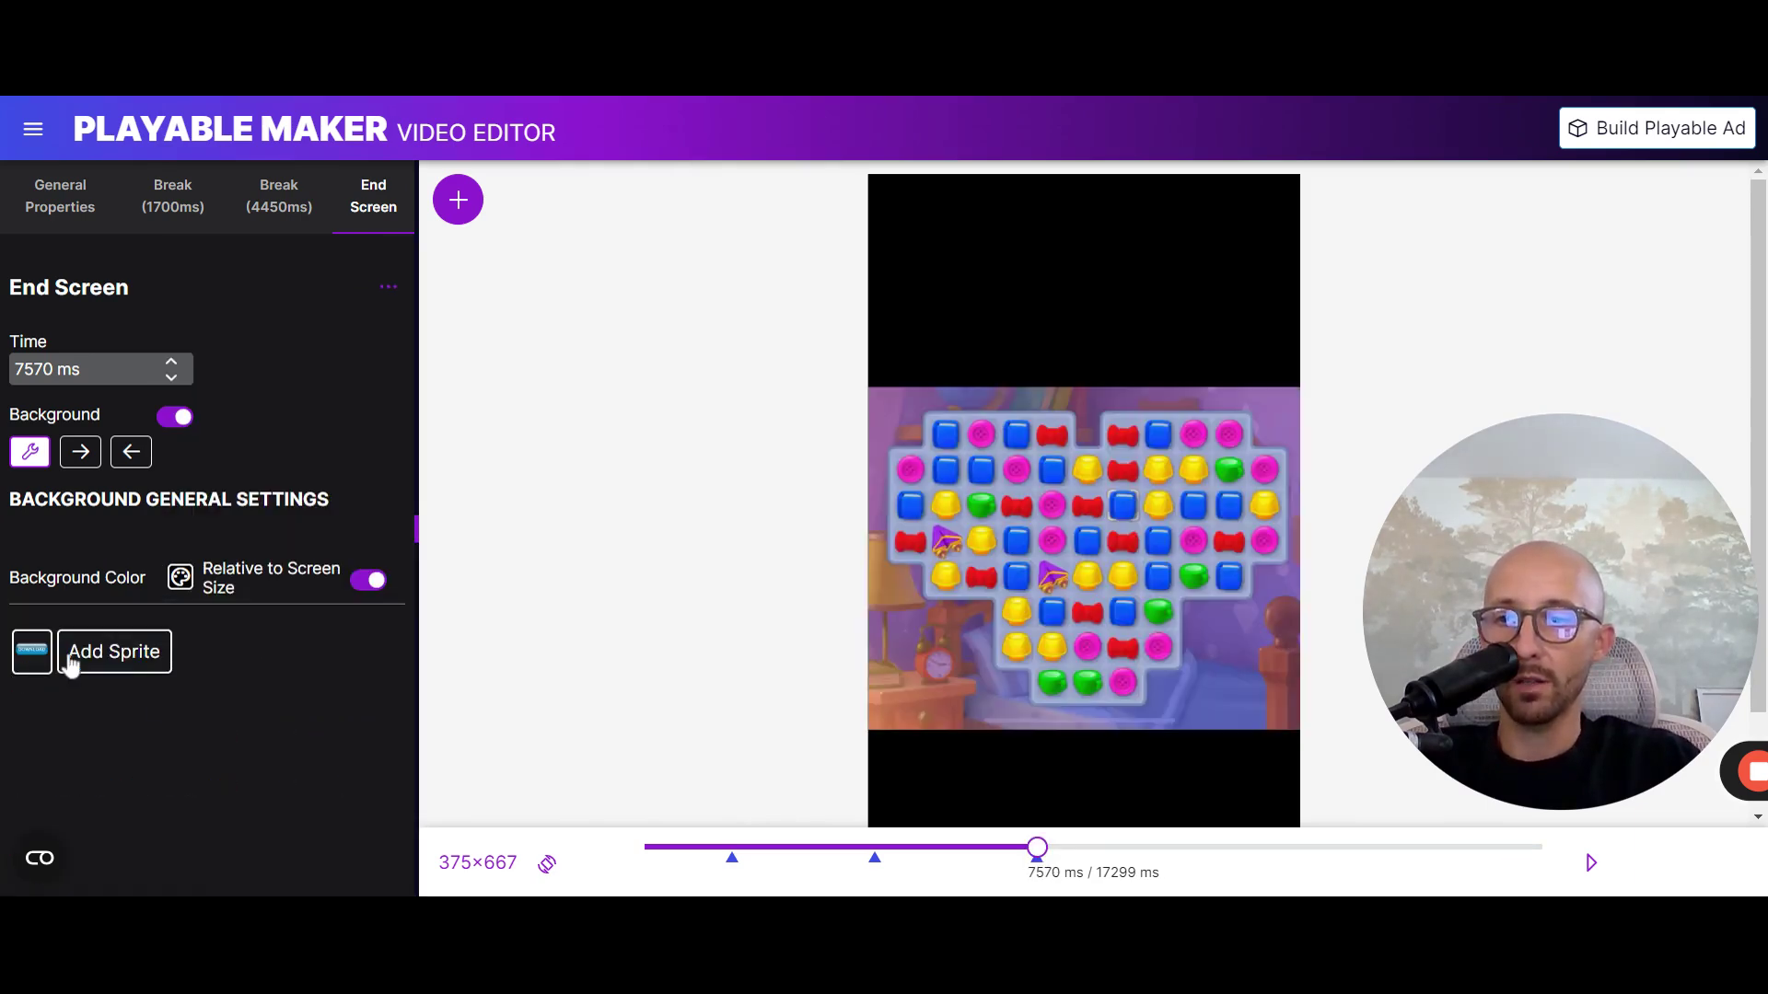
# - Place the DOWNLOAD button near the bottom (y 0.4896) and show it only in portrait
pyautogui.click(70, 657)
pyautogui.scroll(-2, 225, 679)
pyautogui.scroll(-2, 226, 679)
pyautogui.scroll(-2, 223, 678)
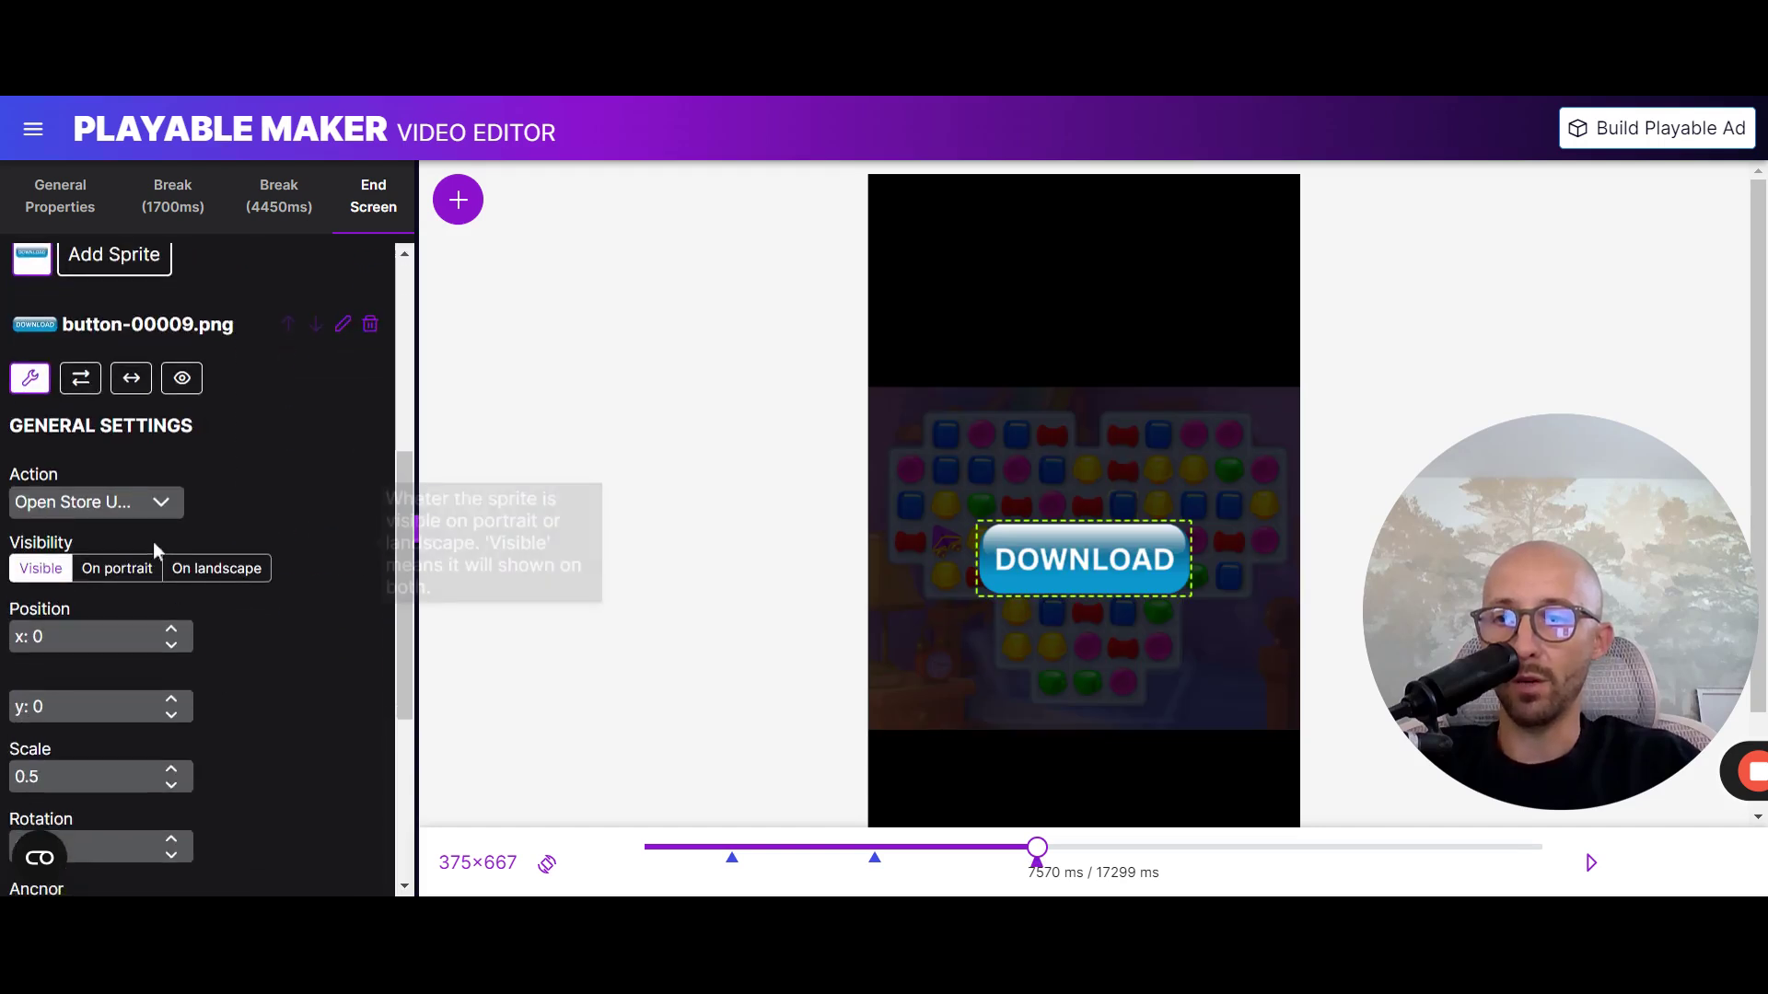
pyautogui.moveTo(1075, 567); pyautogui.dragTo(1075, 732)
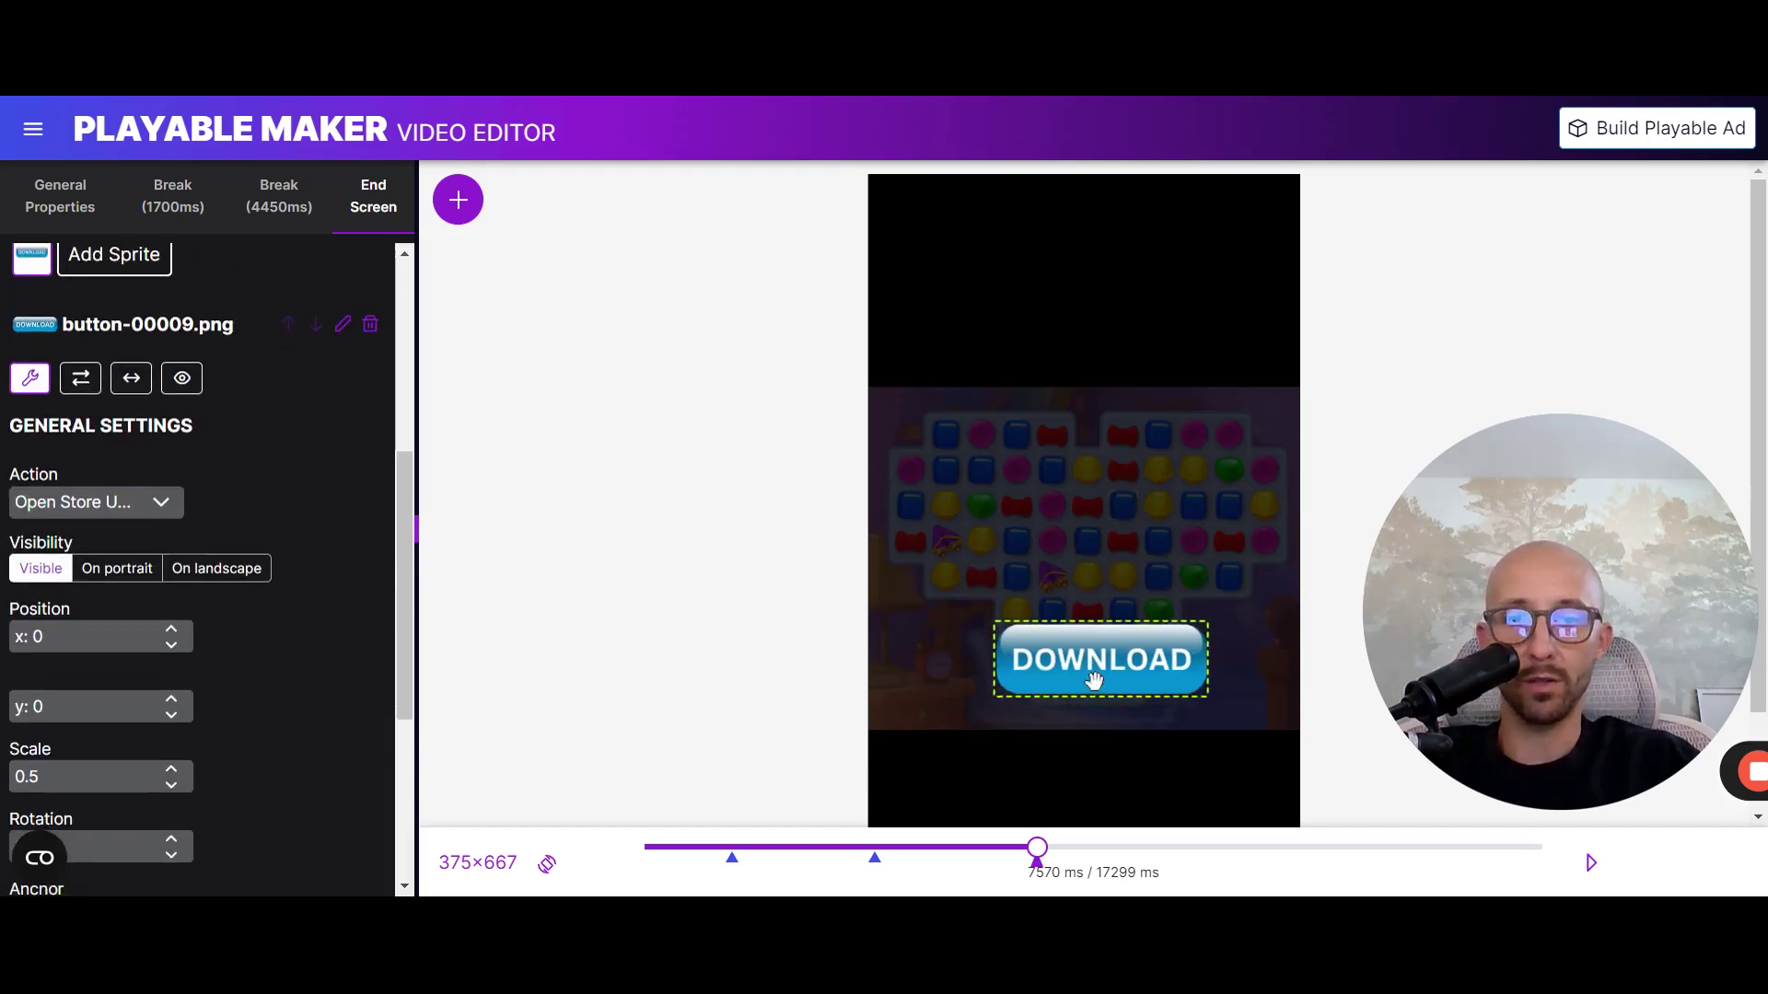
pyautogui.click(548, 864)
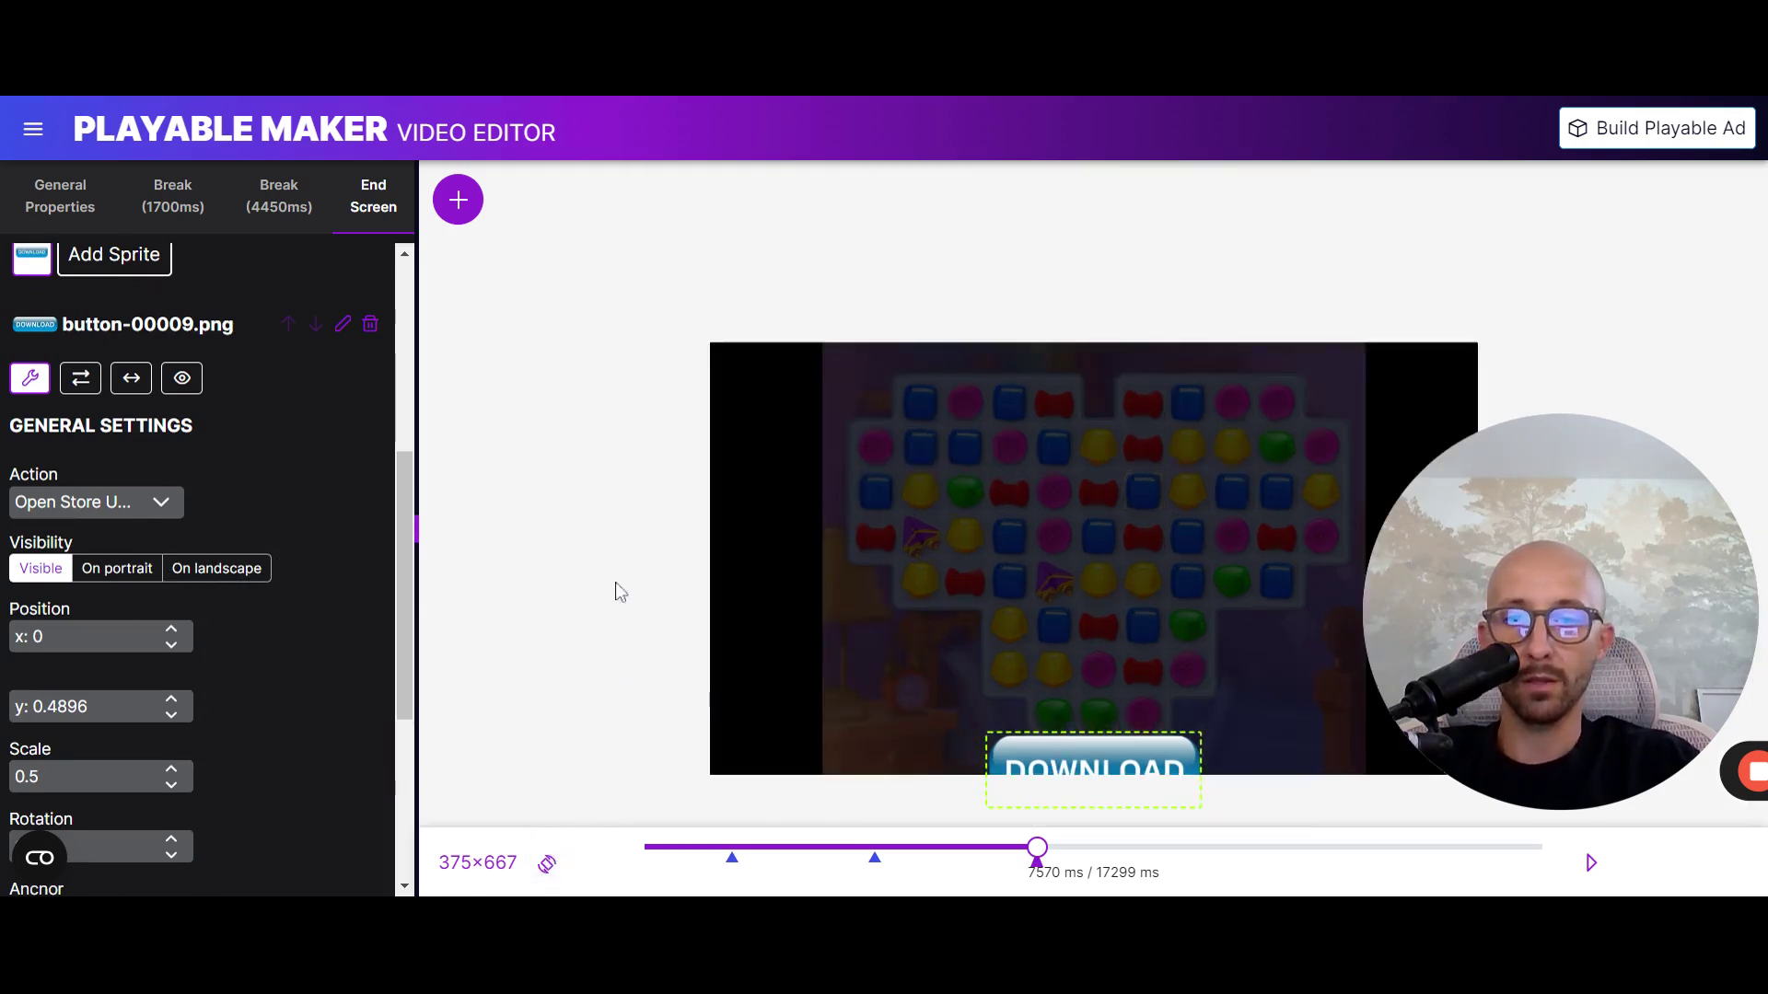
pyautogui.click(117, 570)
pyautogui.click(548, 865)
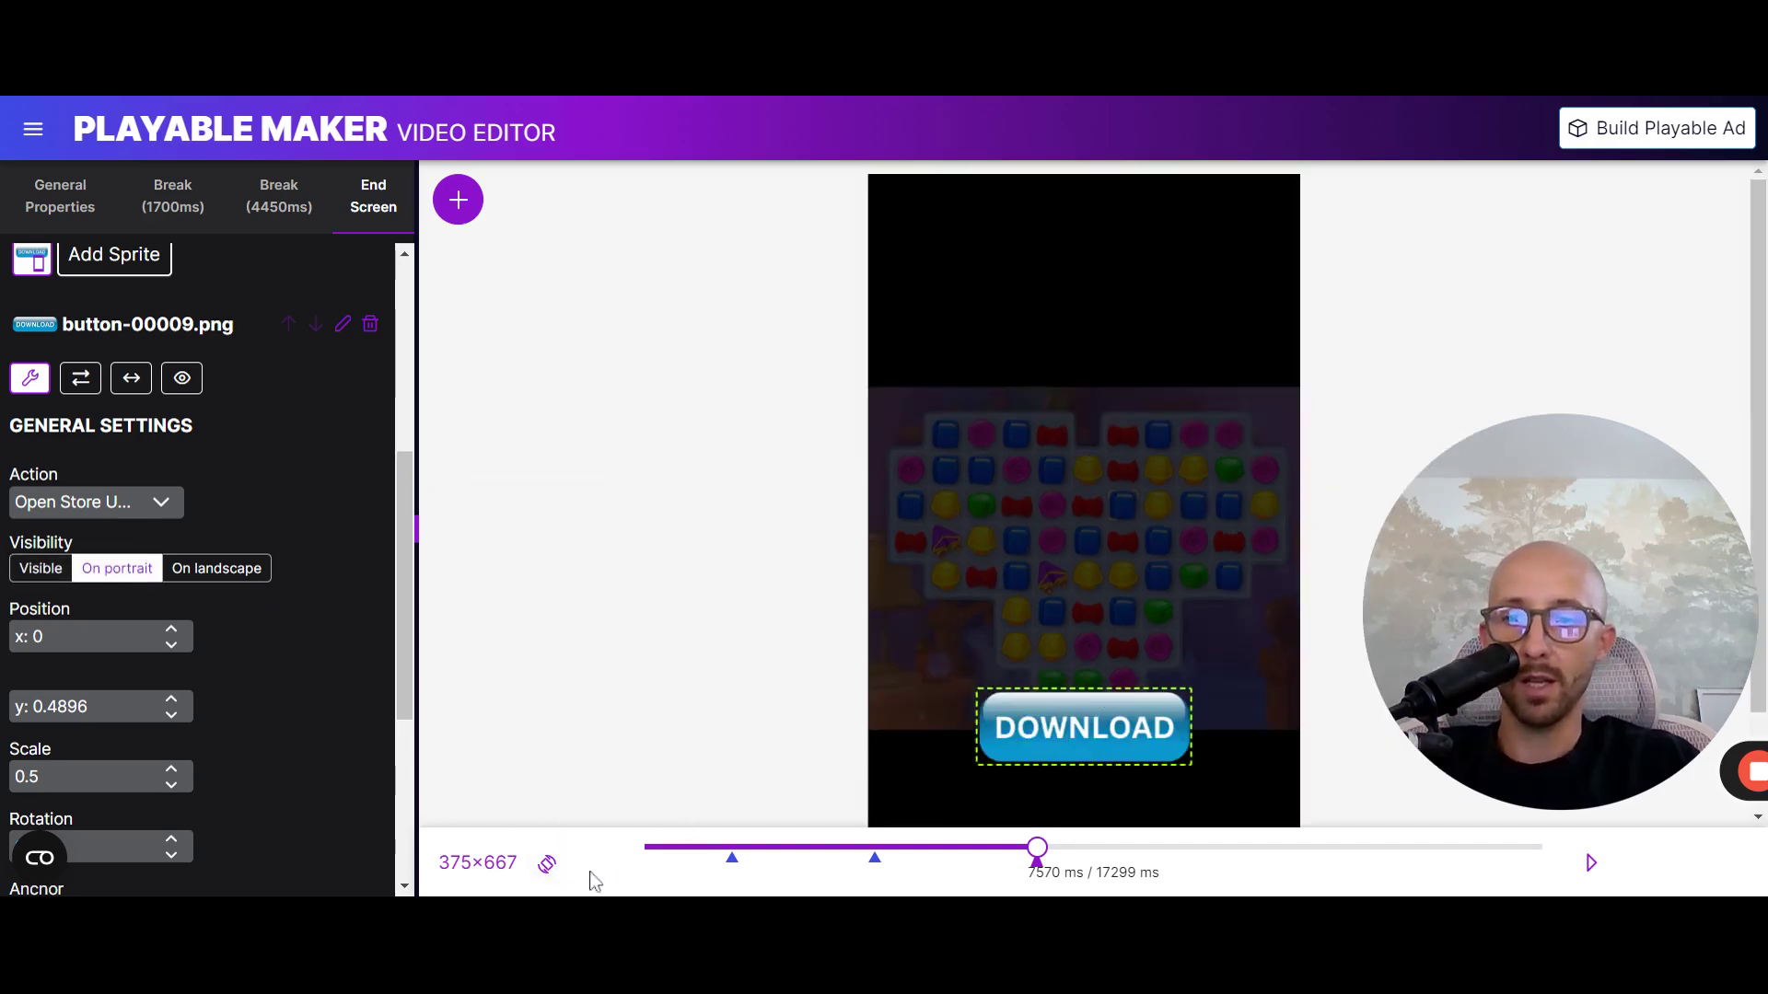
pyautogui.click(550, 866)
pyautogui.scroll(3, 232, 487)
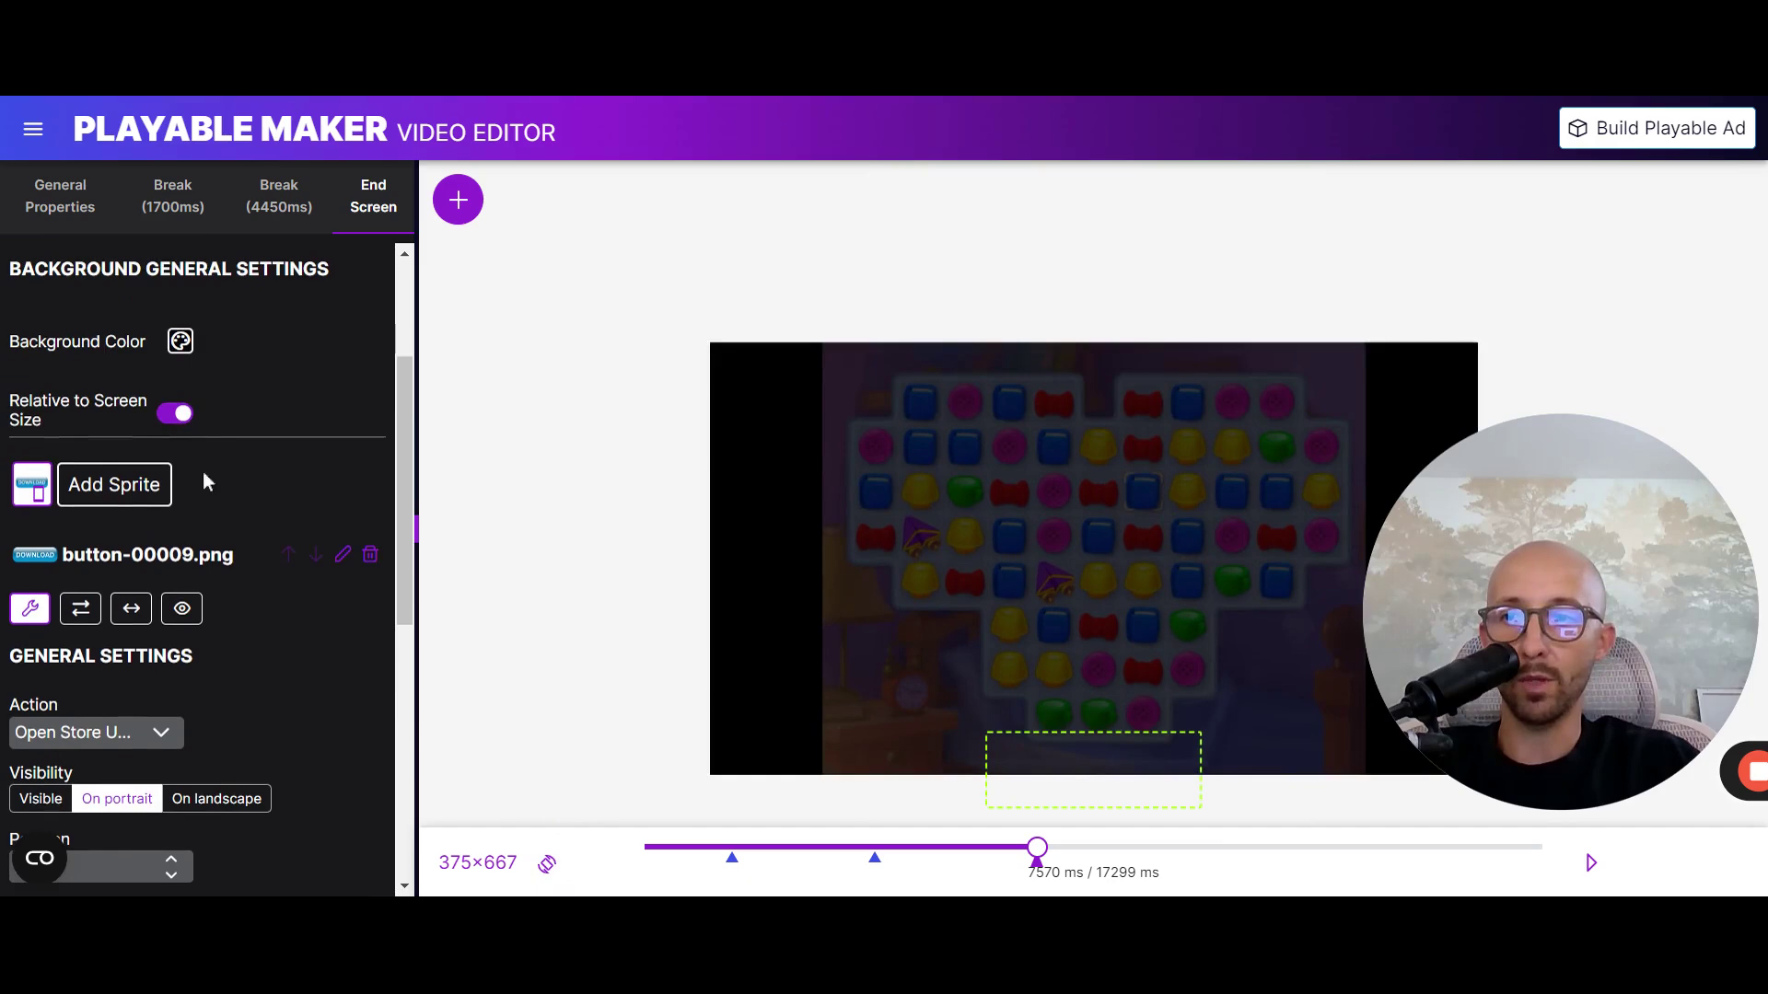
# - Add a second button-00009.png sprite visible only in landscape and move it near the bottom
pyautogui.click(84, 487)
pyautogui.scroll(-1, 345, 415)
pyautogui.click(138, 221)
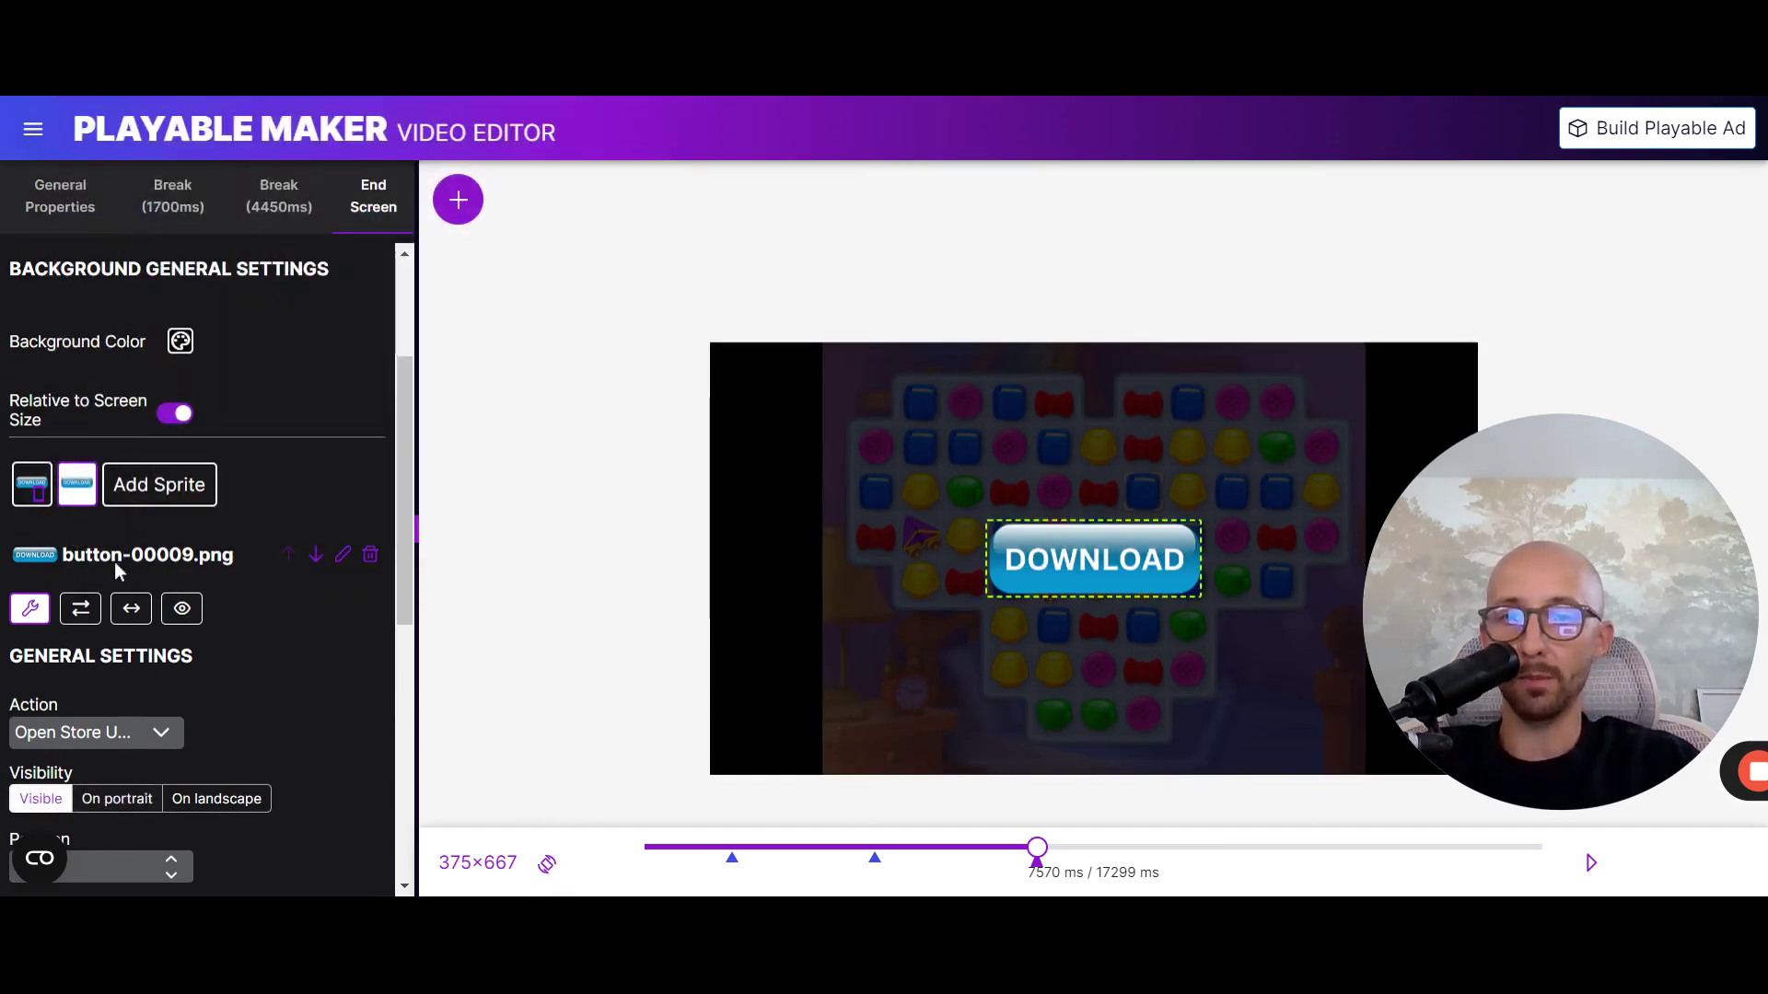
pyautogui.click(217, 799)
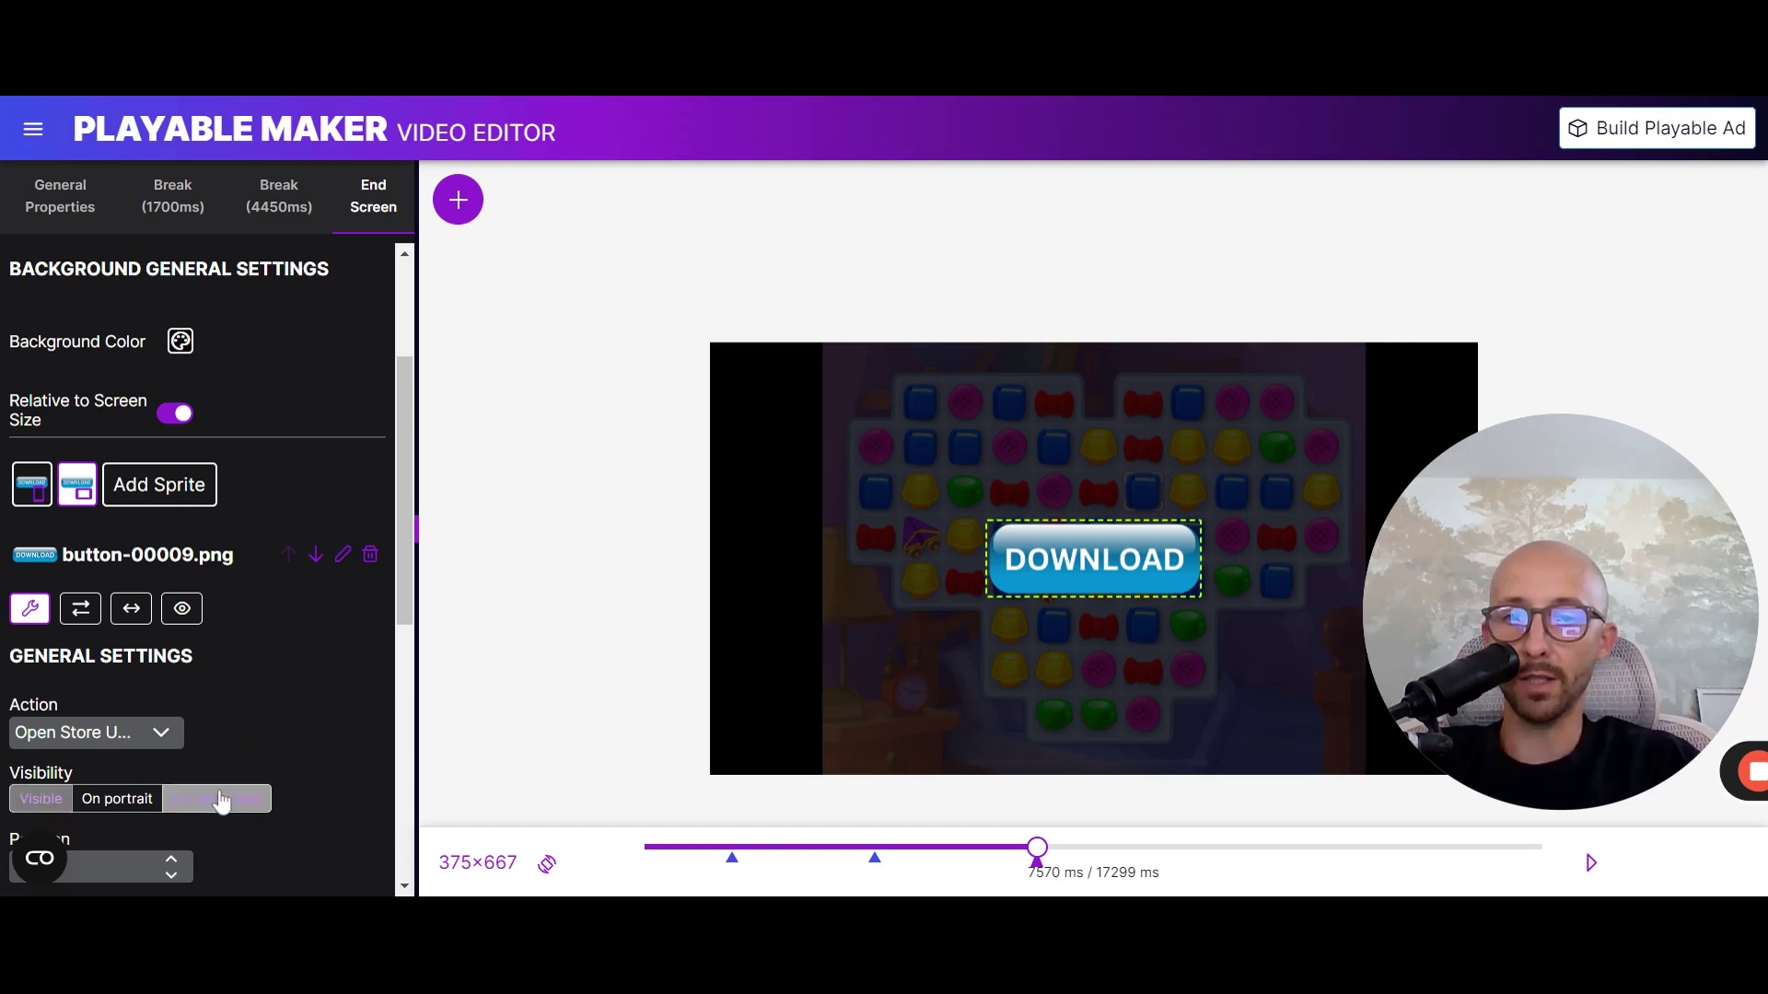
pyautogui.moveTo(1099, 573); pyautogui.dragTo(1111, 732)
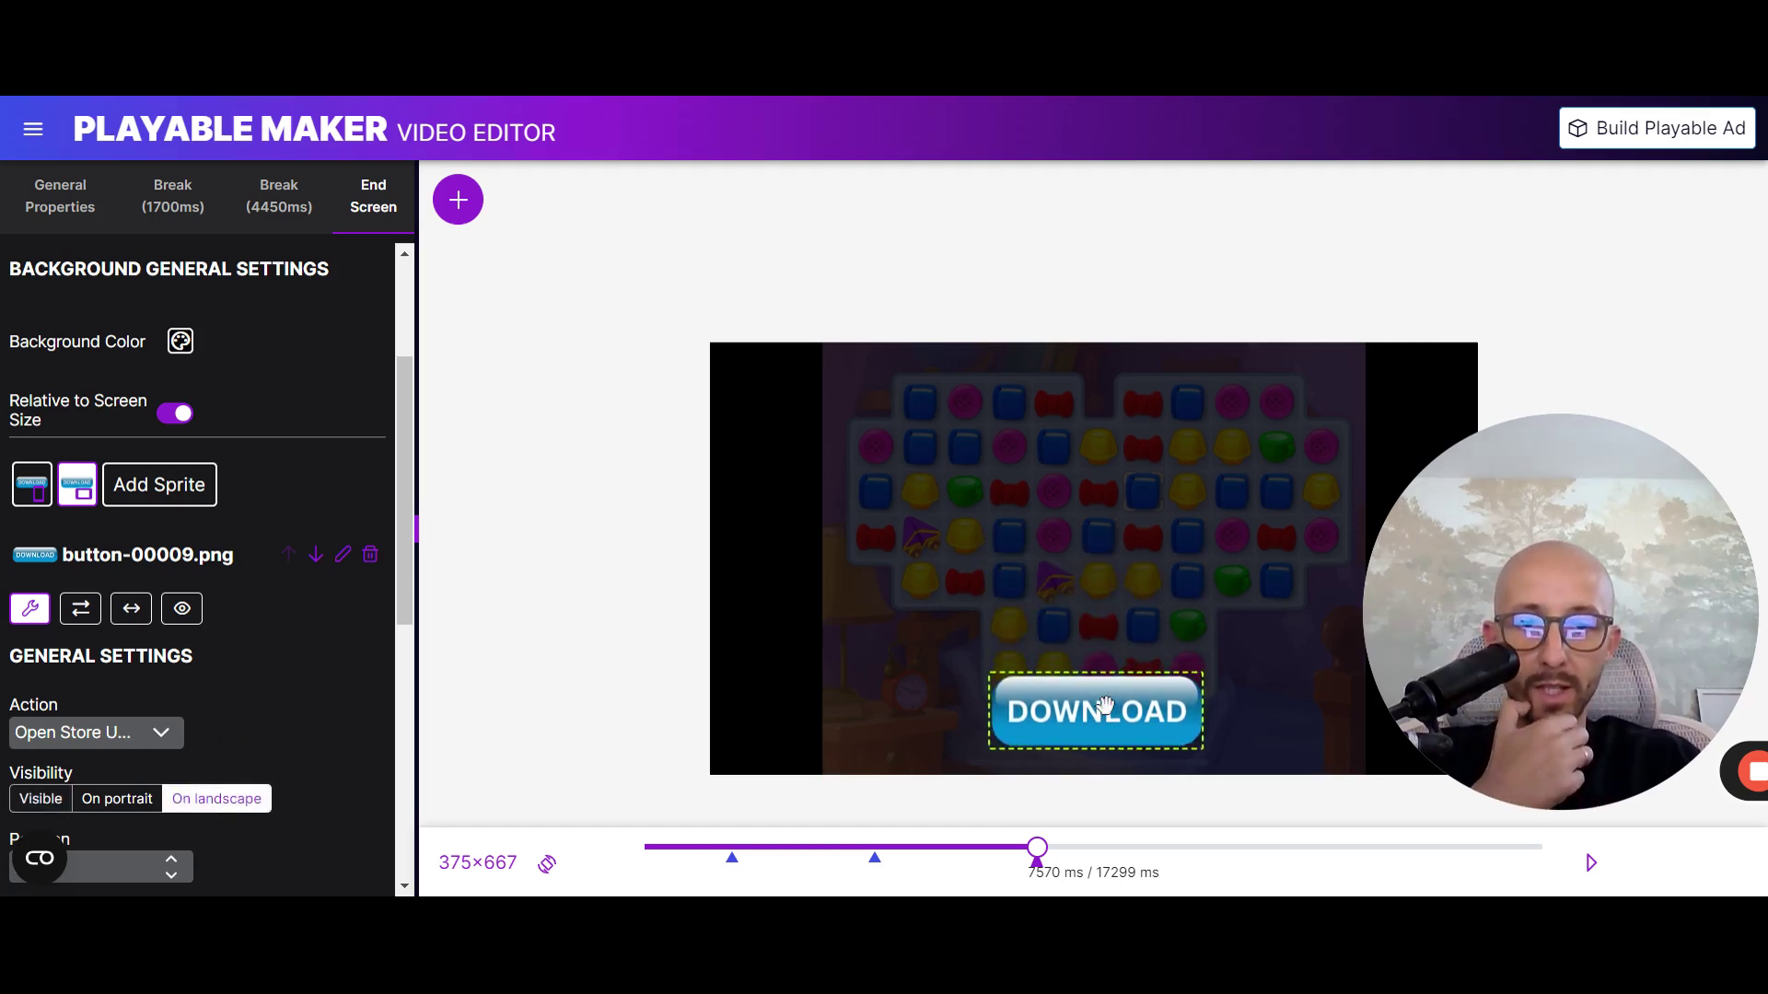
# - Compare both orientations and reselect the portrait-only DOWNLOAD button
pyautogui.click(549, 867)
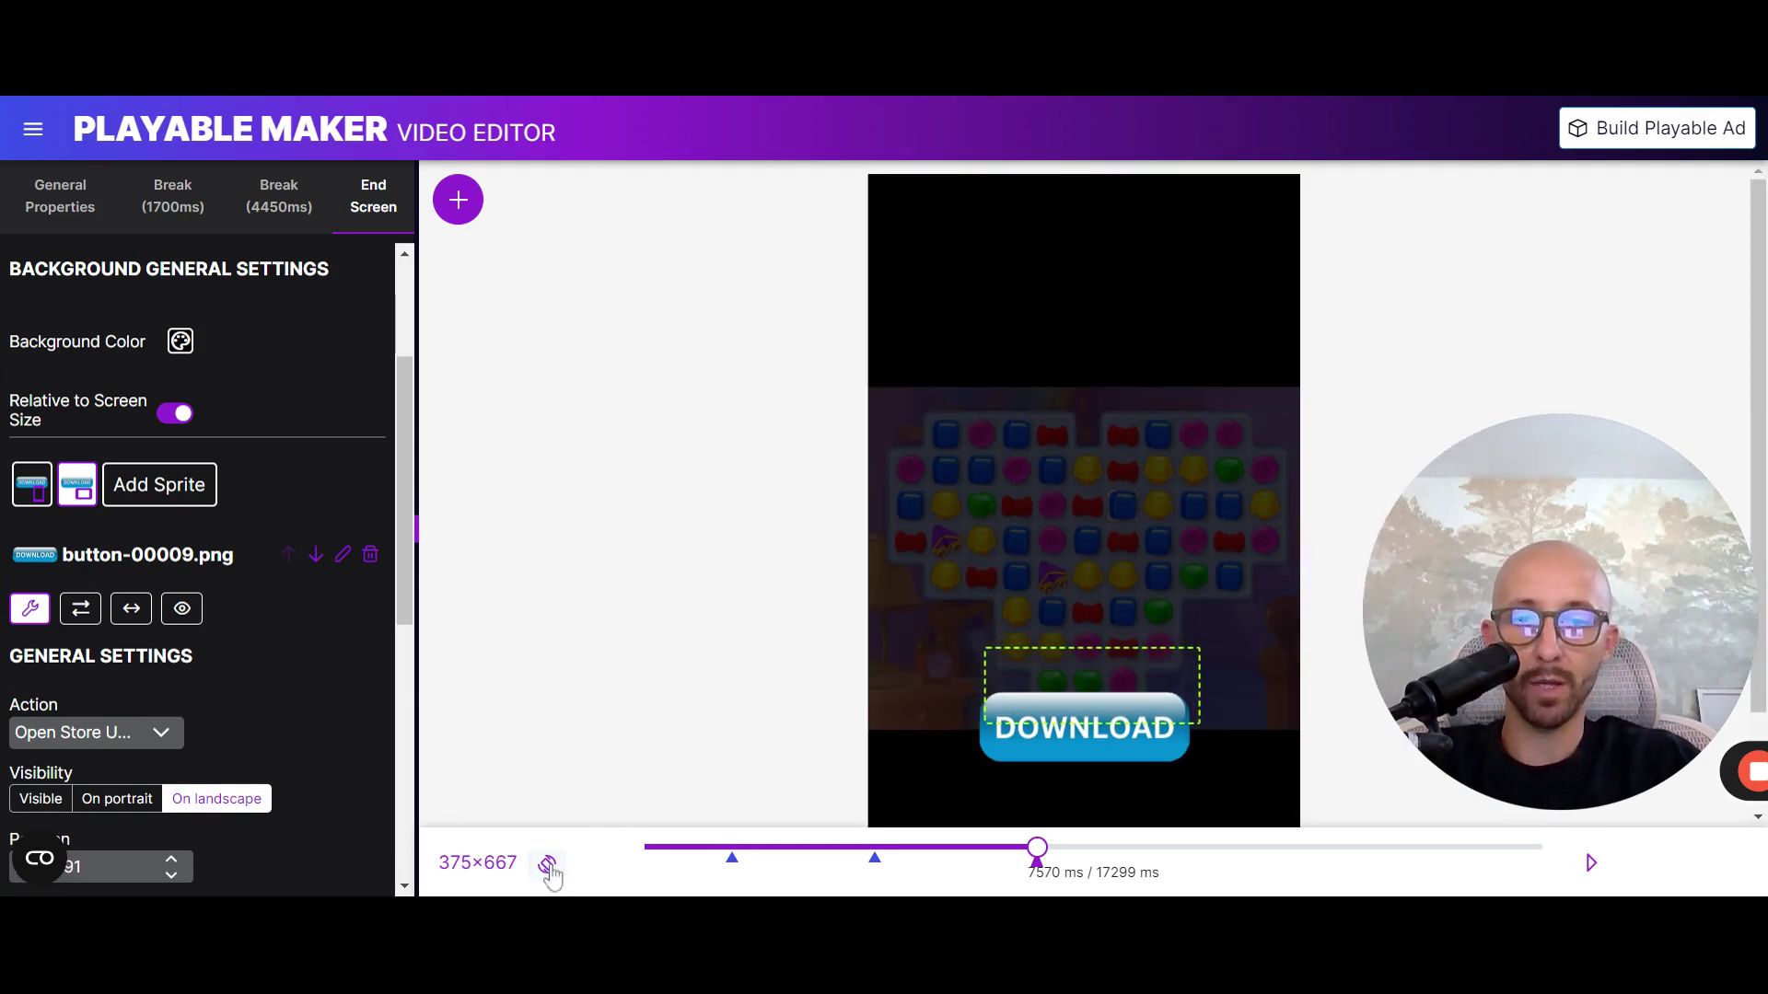
pyautogui.click(547, 867)
pyautogui.click(549, 868)
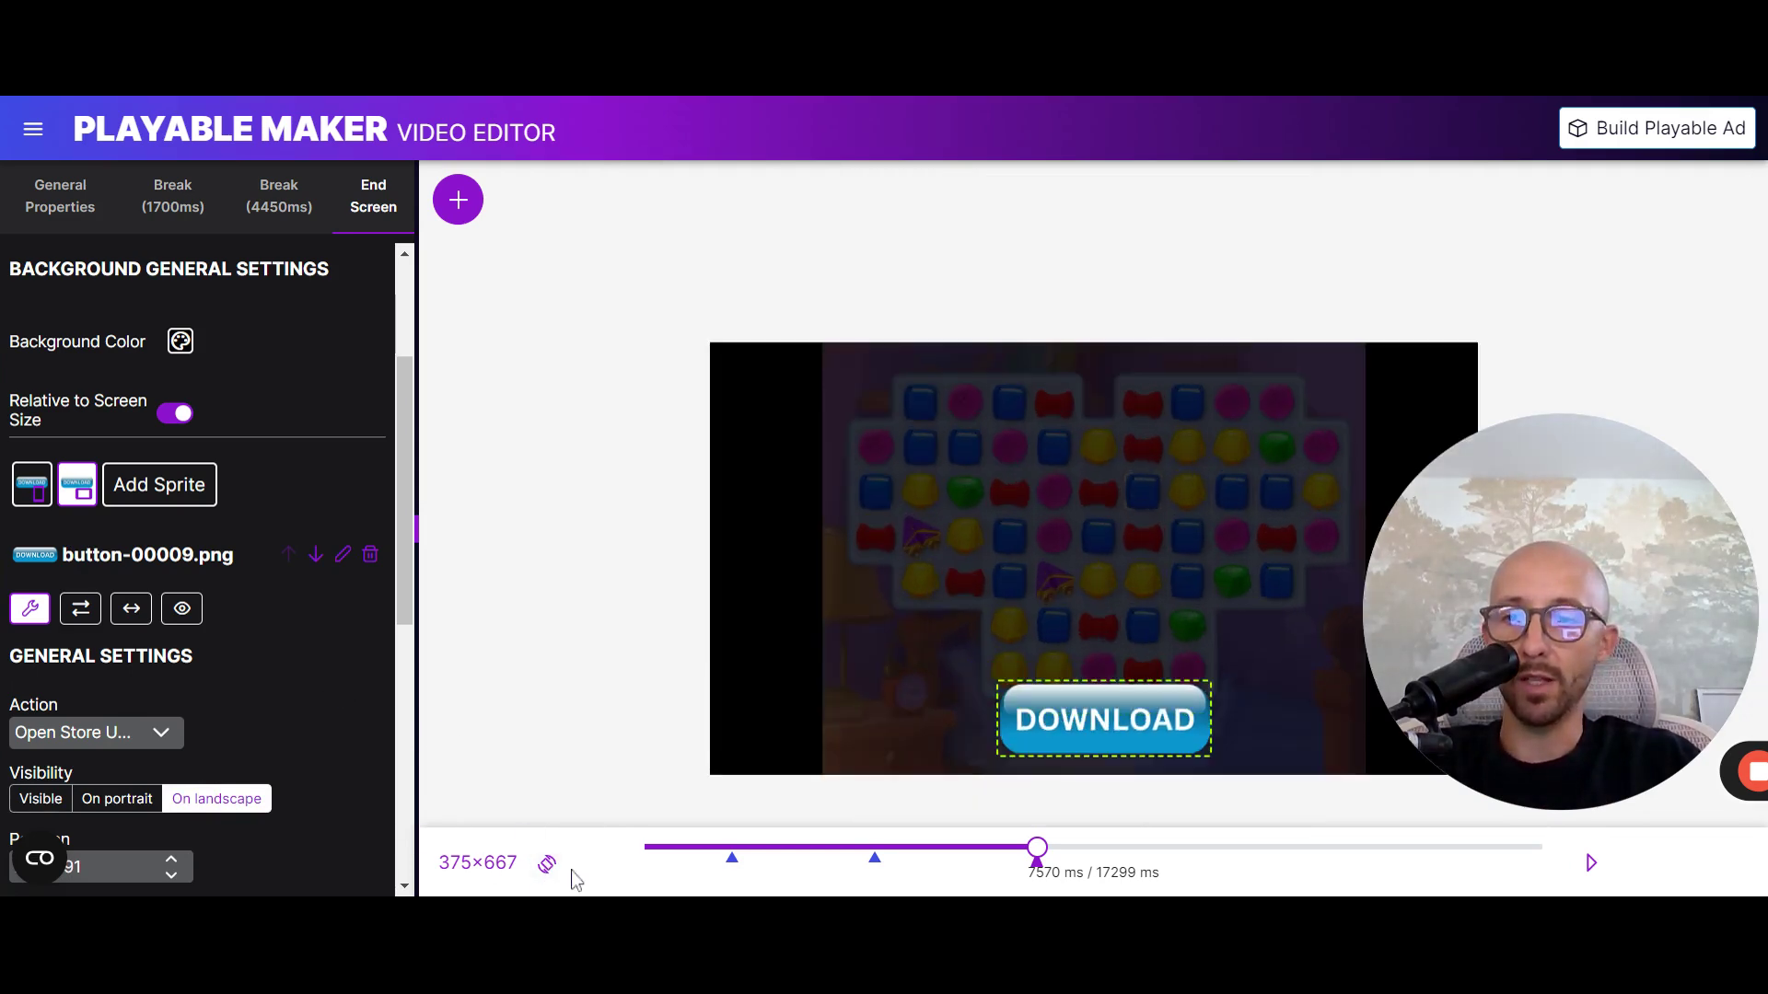
pyautogui.click(548, 866)
pyautogui.click(145, 799)
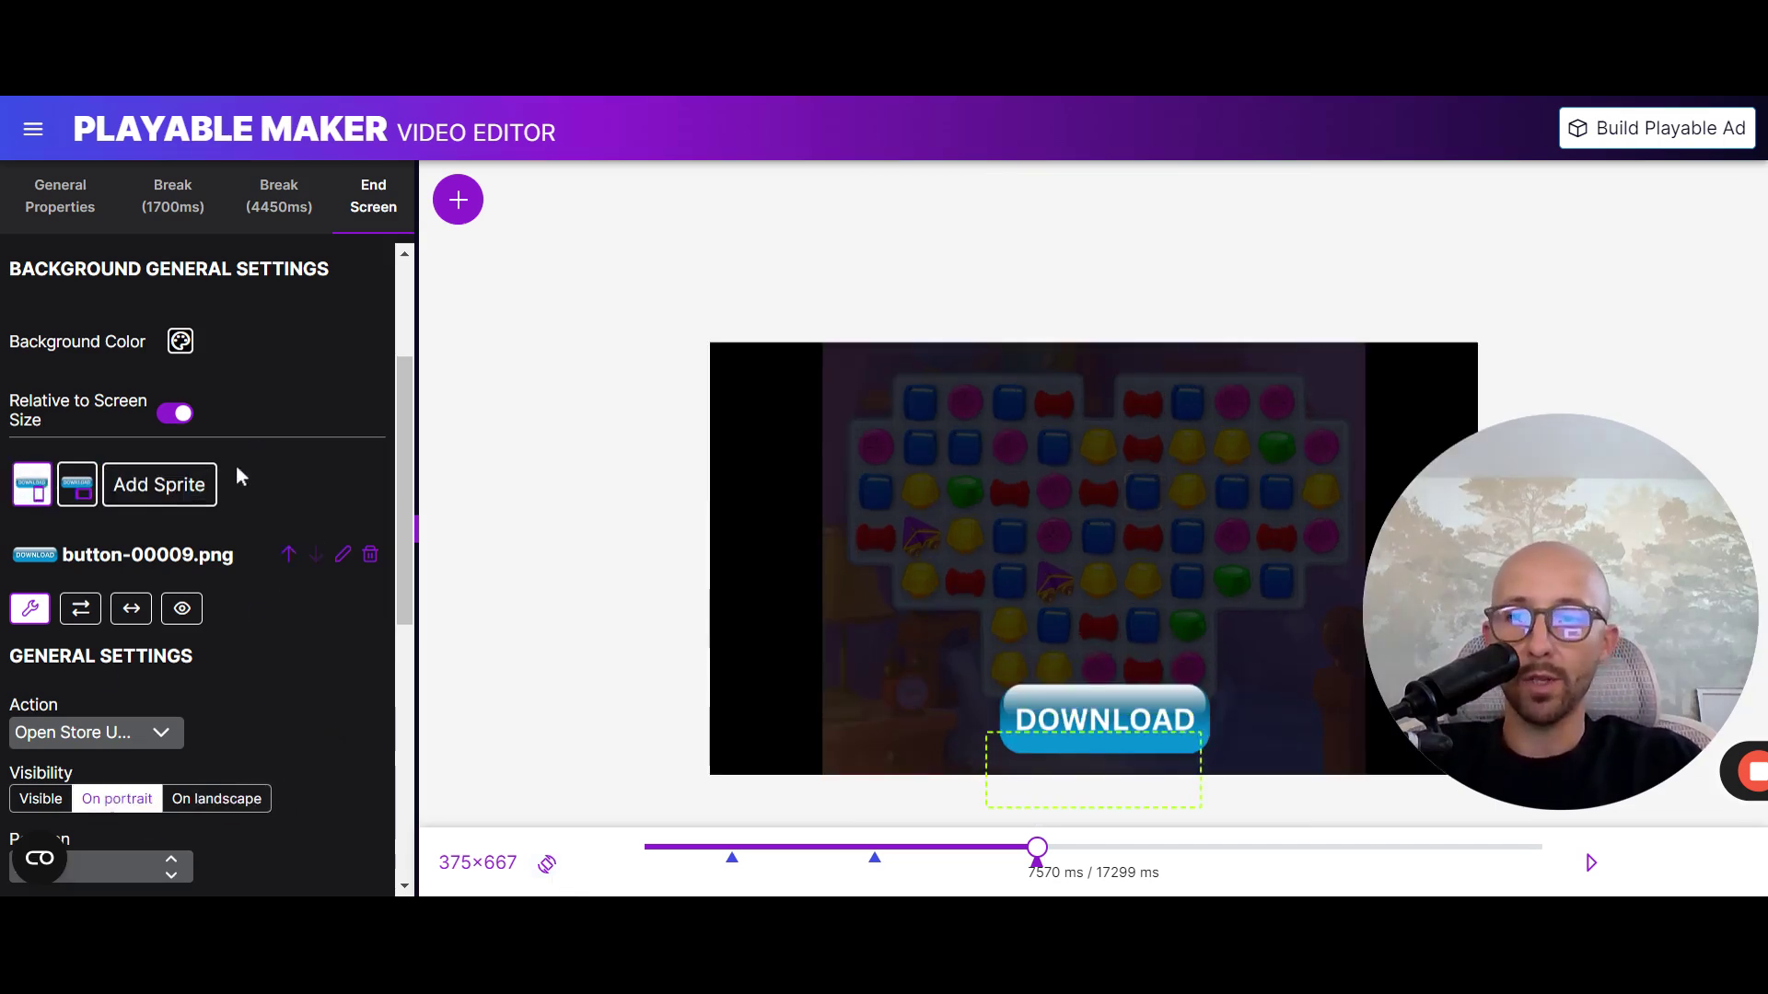
# - Add the Great Job image (image-00001.png) and the coloured stars image (image-00044.png) as sprites
pyautogui.click(156, 479)
pyautogui.scroll(-2, 317, 437)
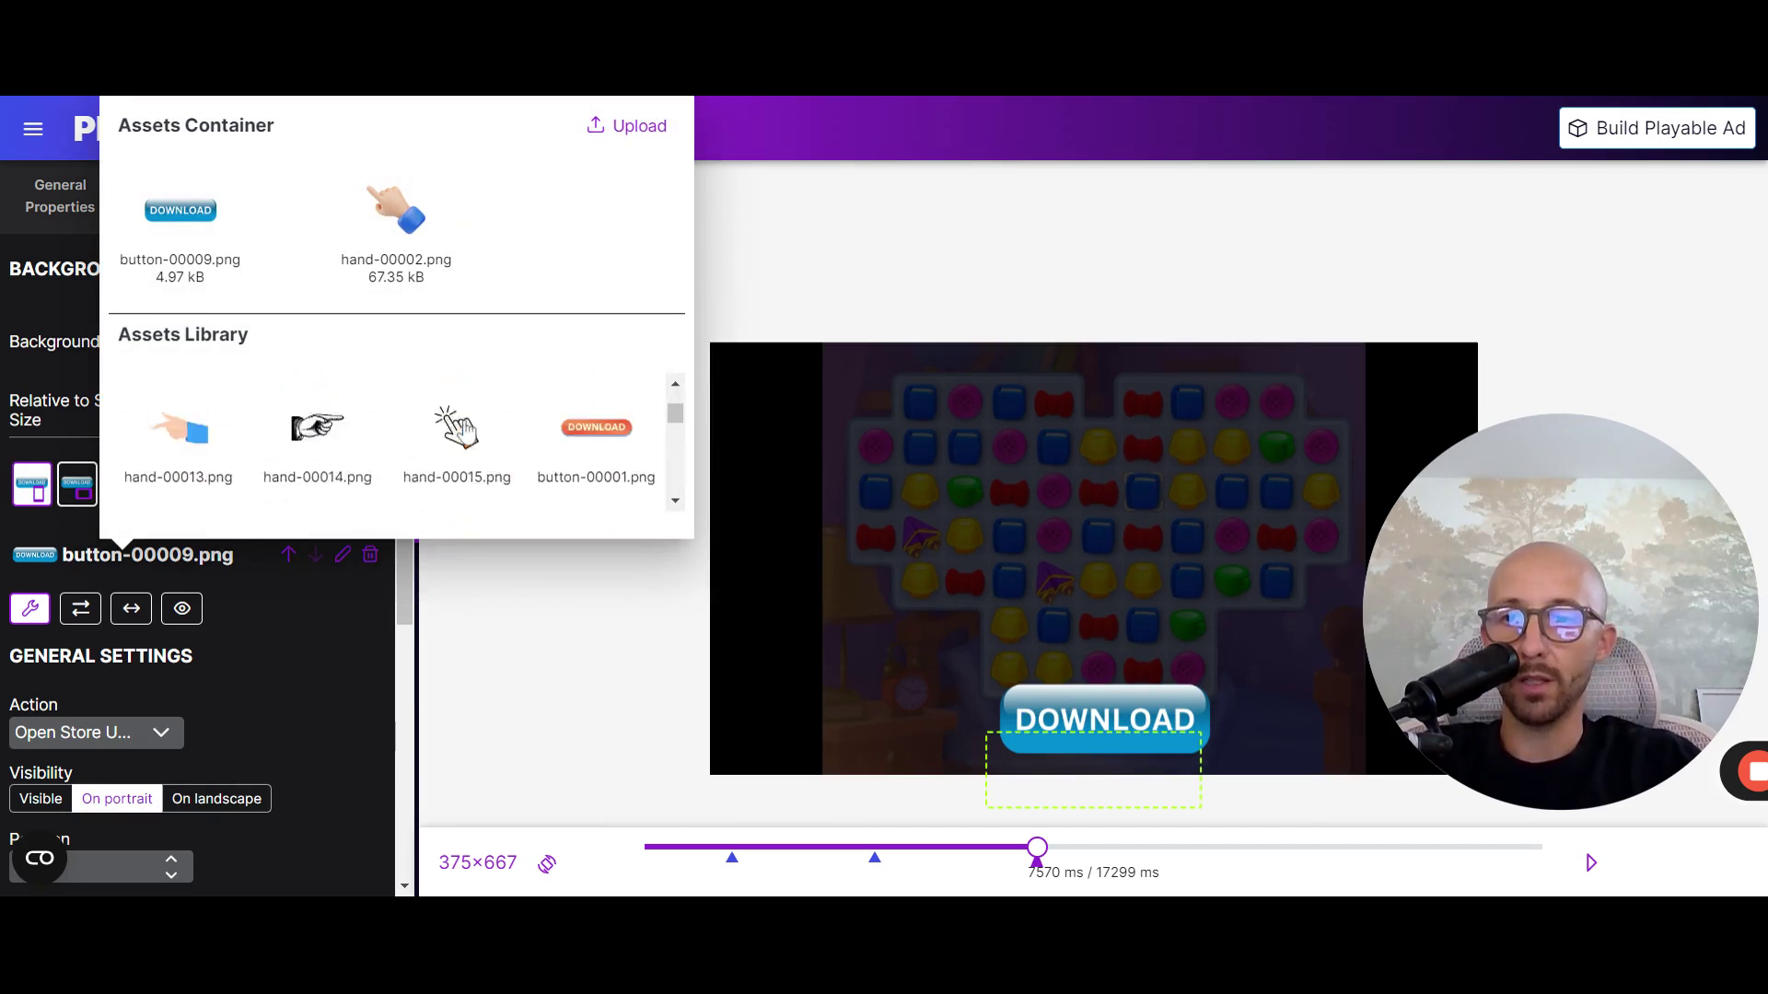
pyautogui.scroll(-2, 461, 429)
pyautogui.scroll(-2, 505, 447)
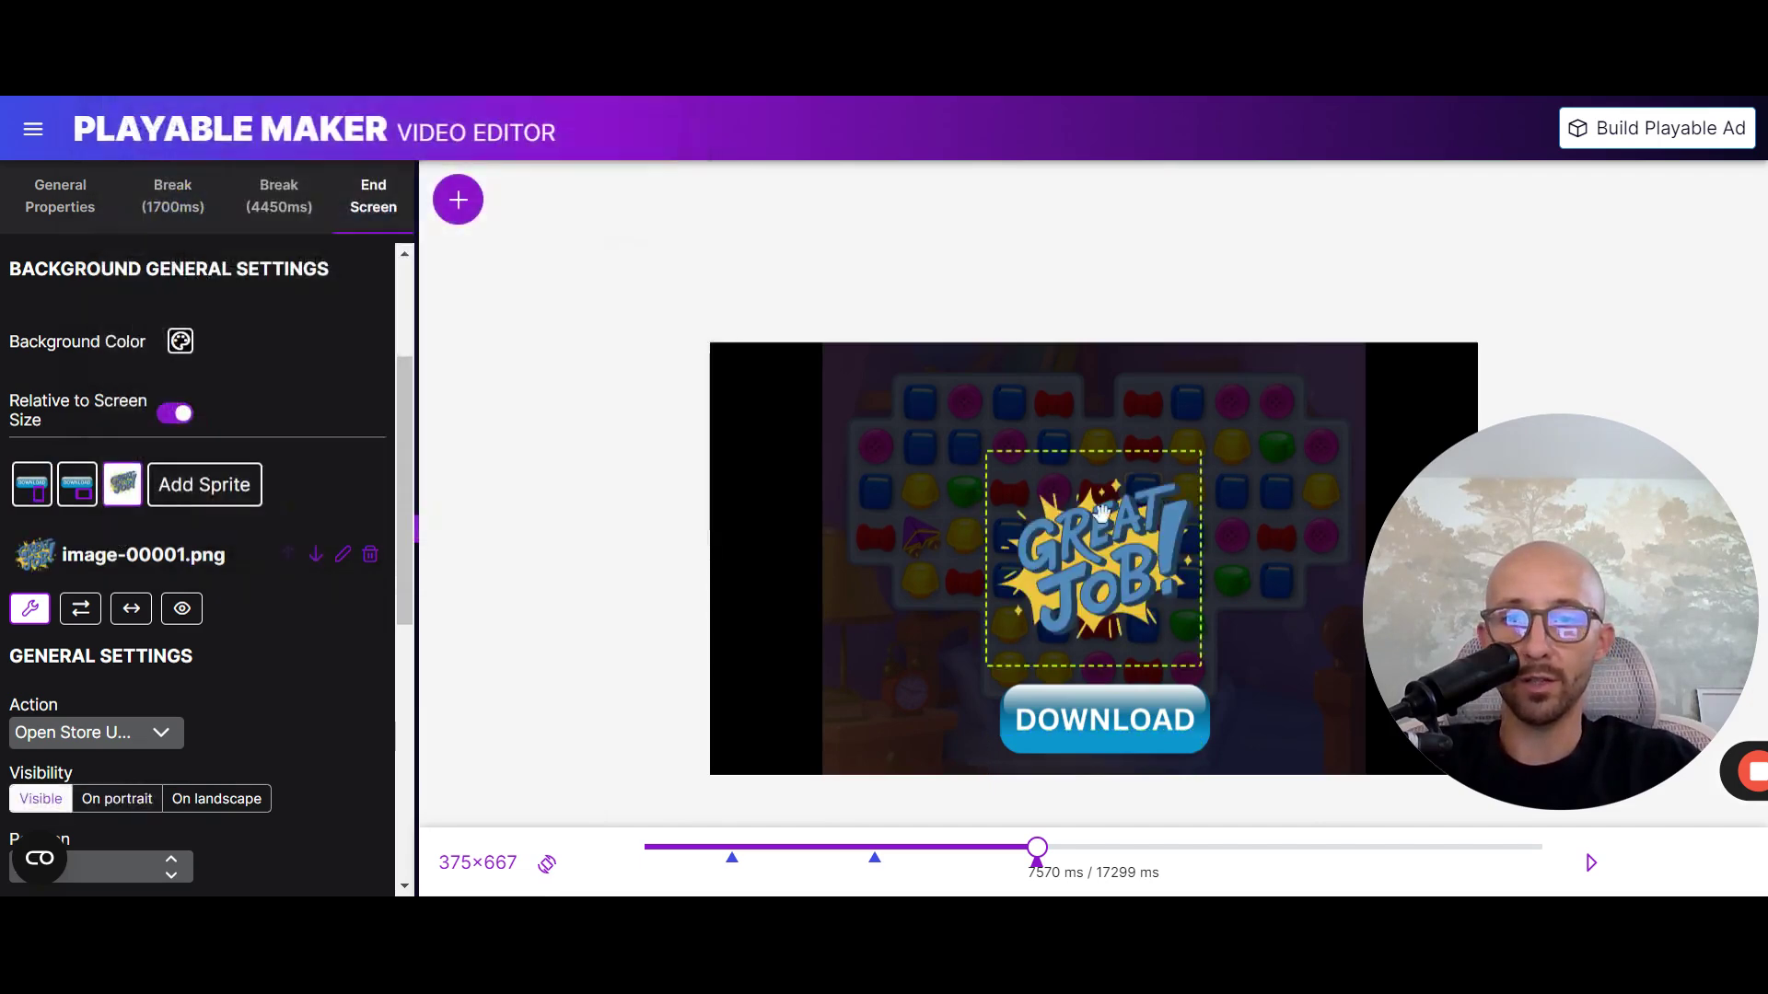
pyautogui.click(486, 421)
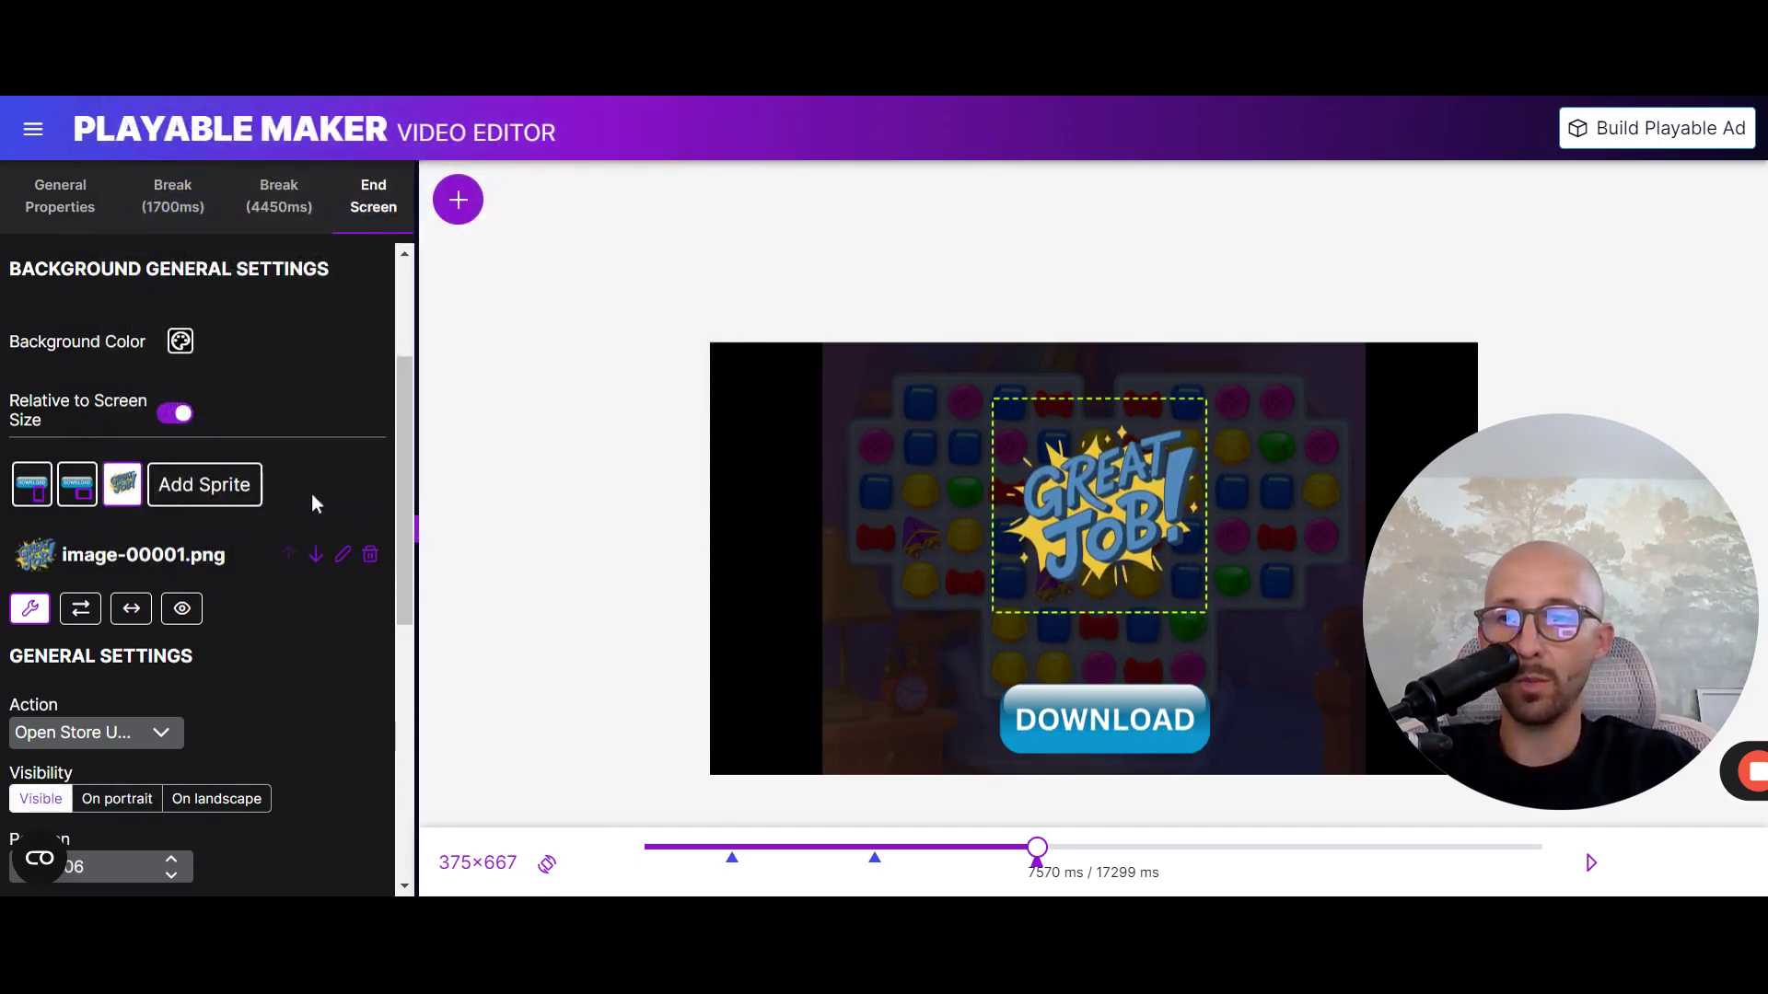
pyautogui.scroll(-3, 221, 673)
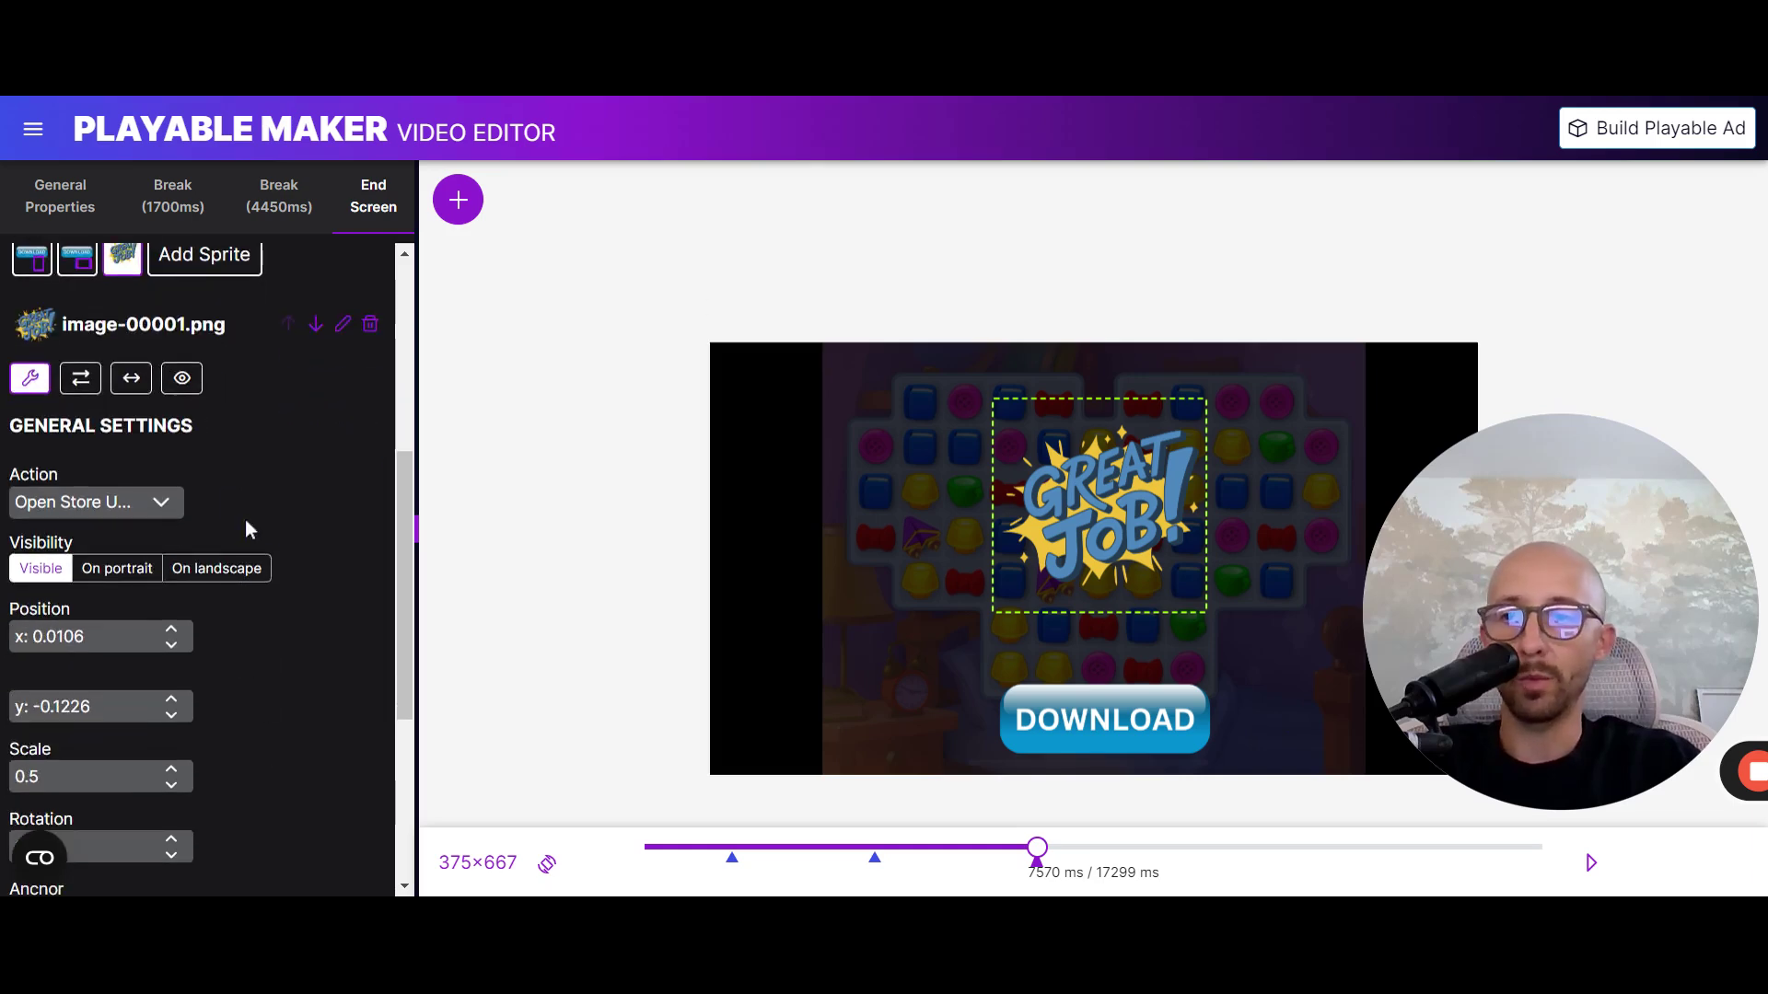
pyautogui.scroll(2, 245, 528)
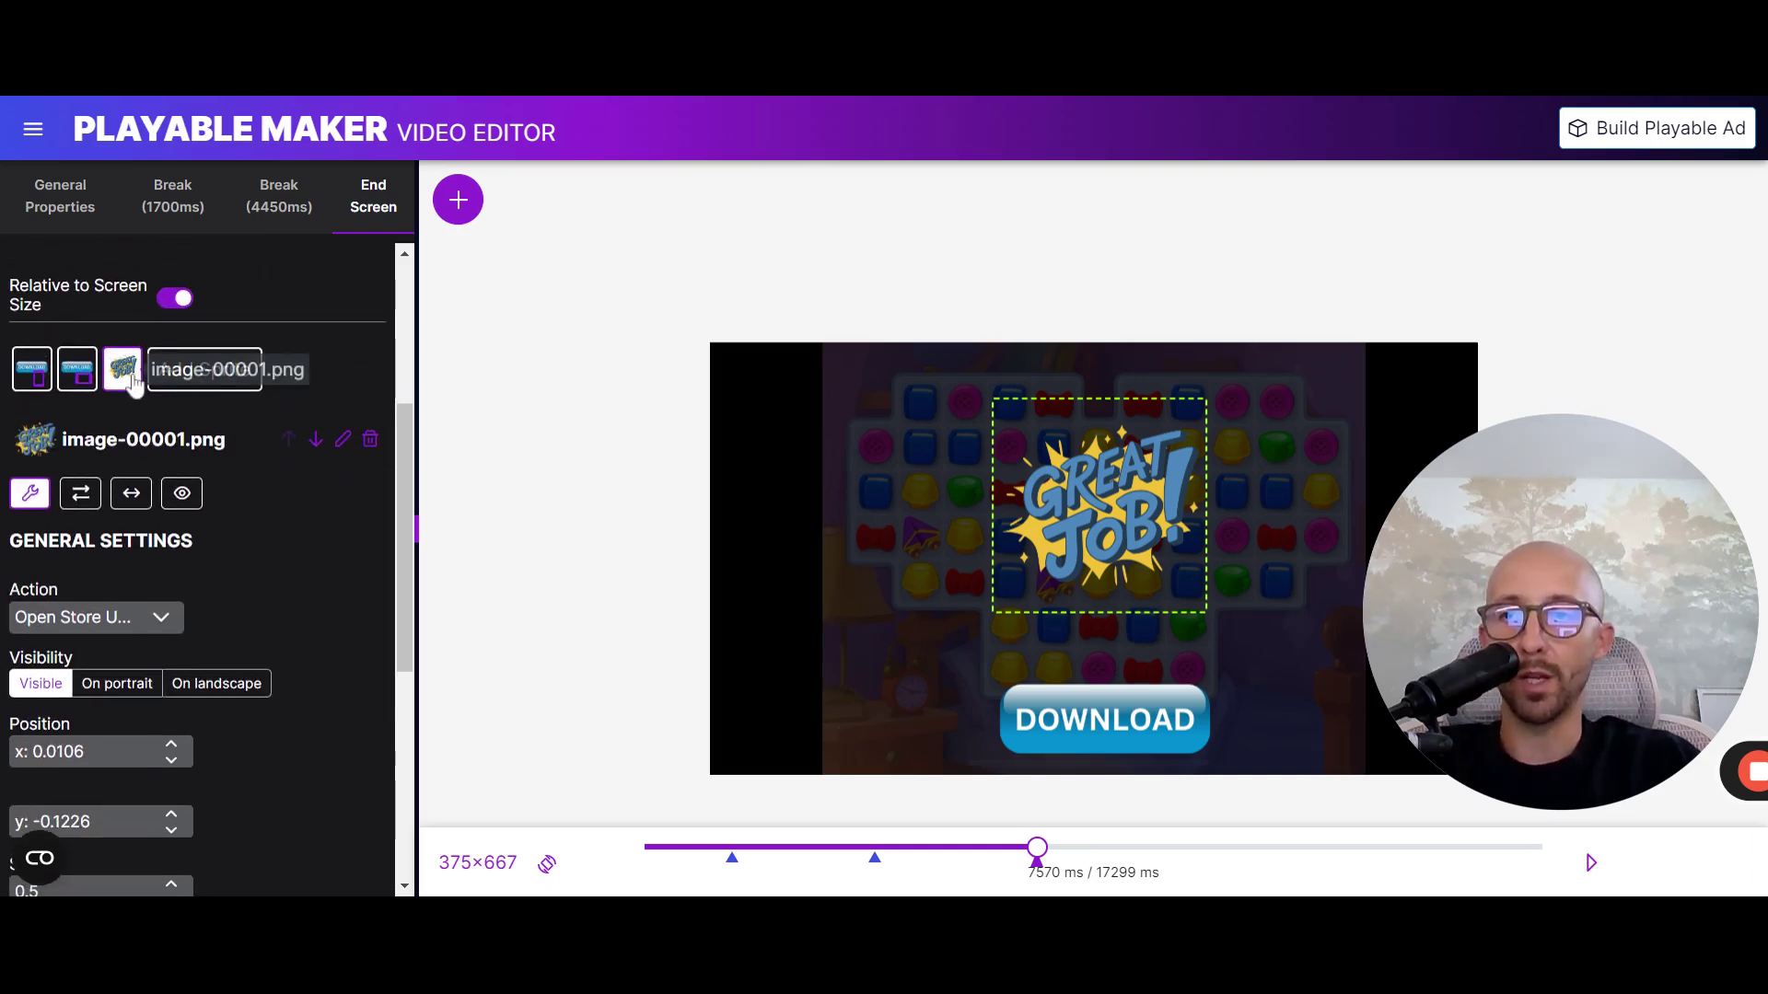
pyautogui.click(216, 381)
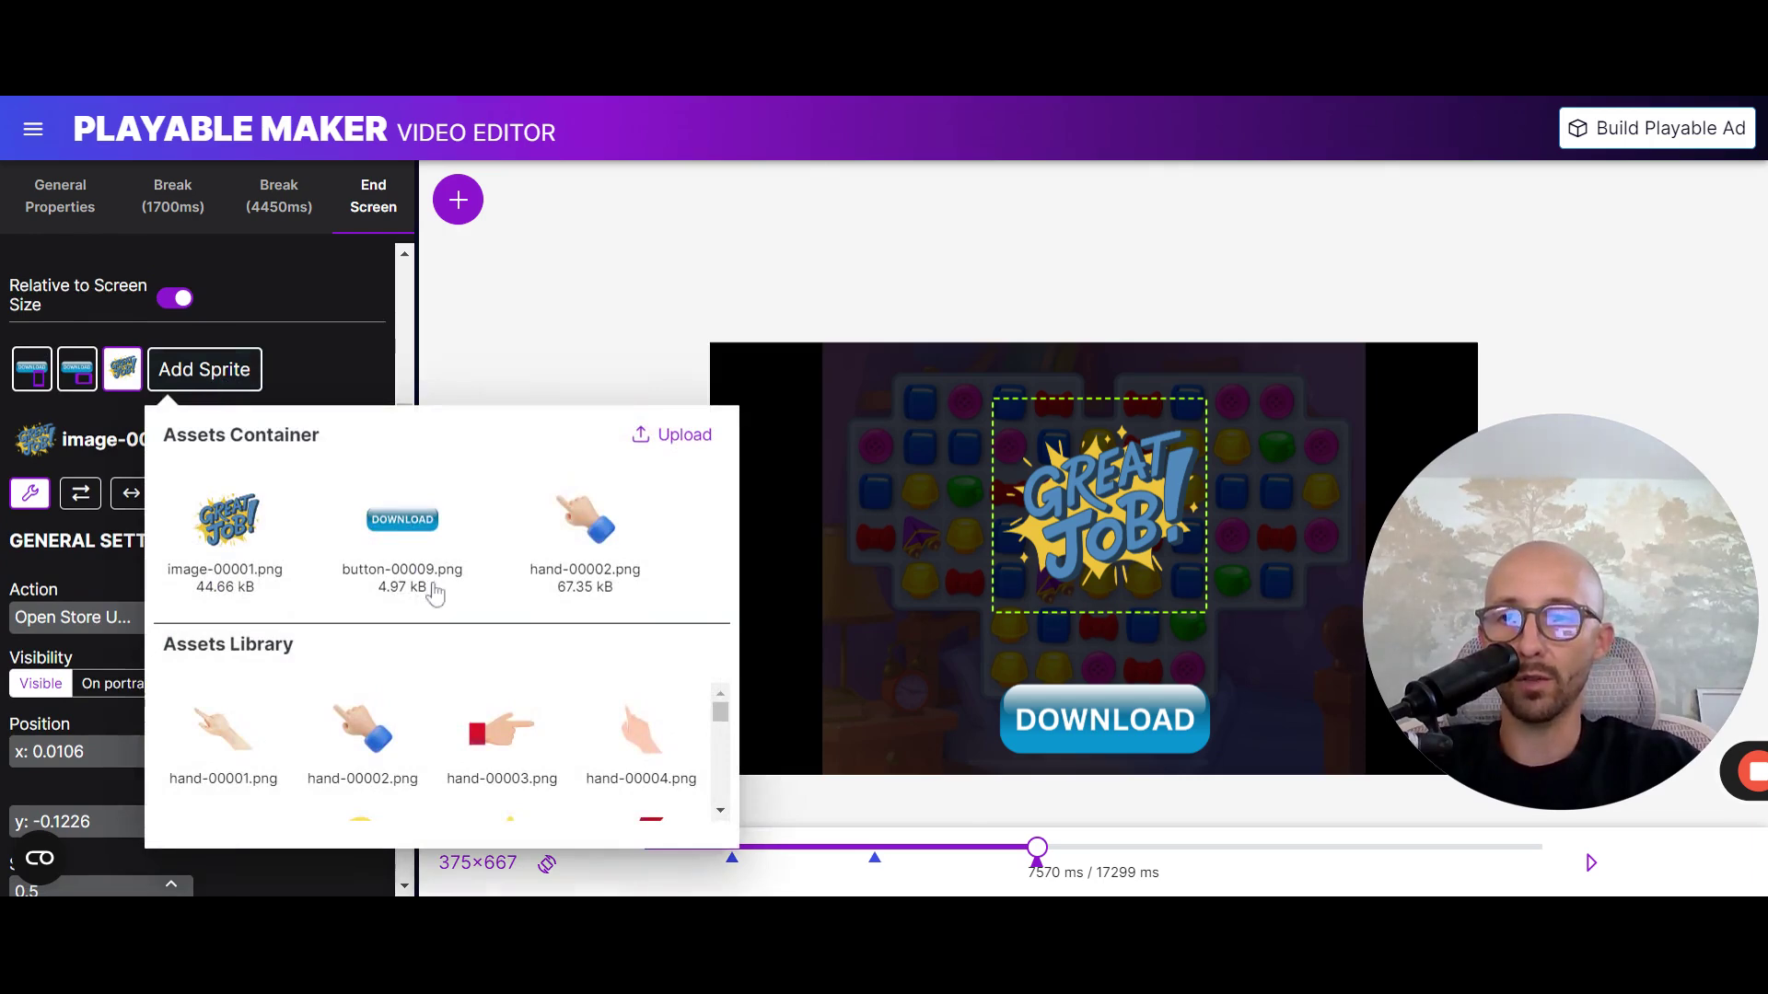
pyautogui.scroll(-2, 426, 702)
pyautogui.scroll(-3, 469, 711)
pyautogui.scroll(-2, 491, 715)
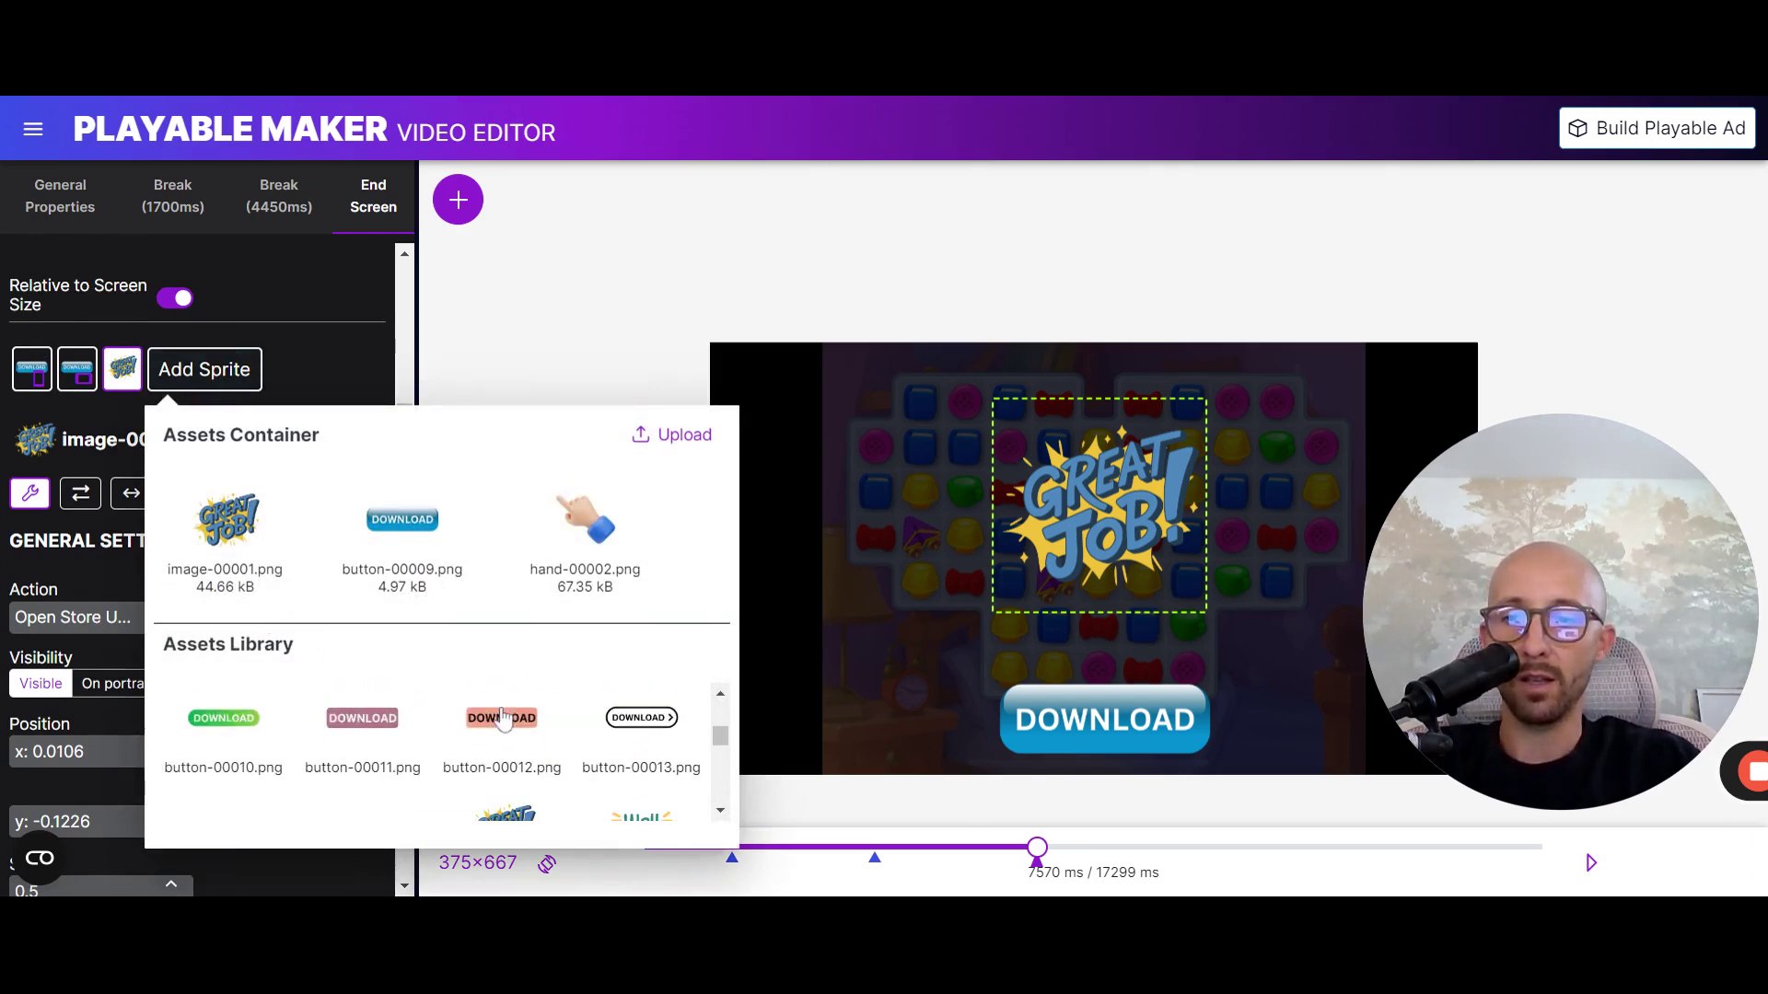
pyautogui.scroll(-2, 504, 715)
pyautogui.scroll(-2, 507, 716)
pyautogui.scroll(-2, 553, 721)
pyautogui.scroll(-2, 596, 725)
pyautogui.scroll(-2, 601, 732)
pyautogui.scroll(-2, 580, 739)
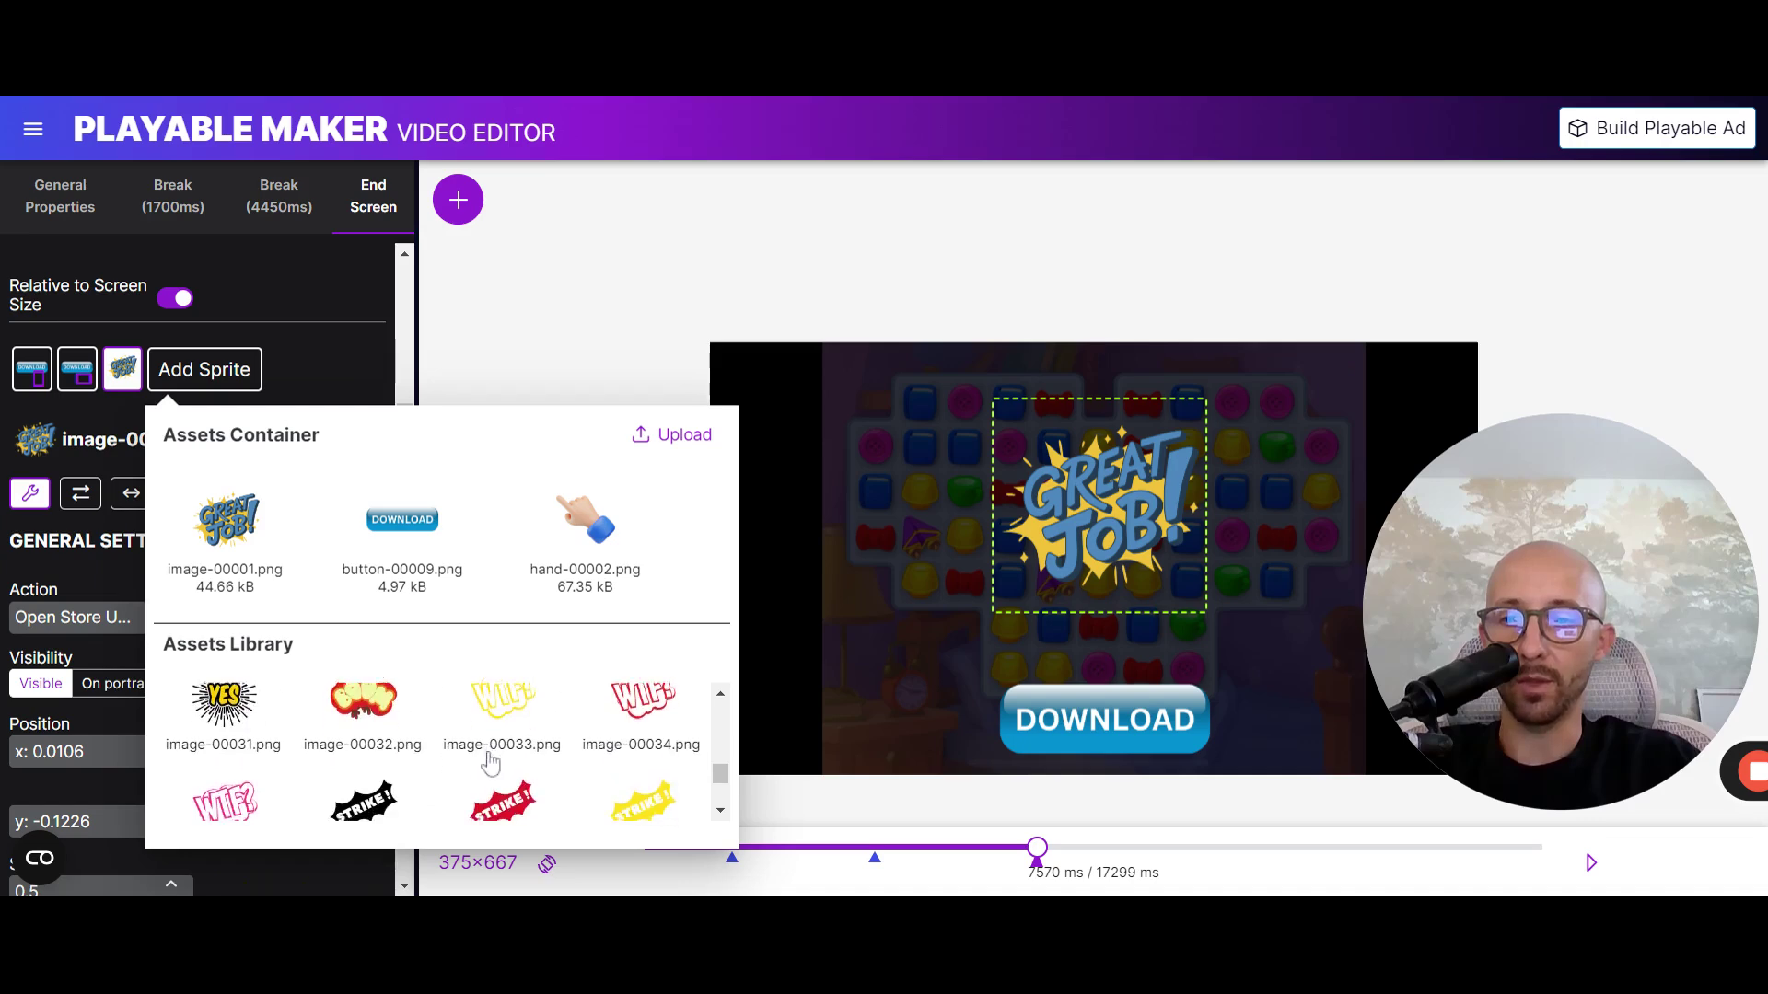
pyautogui.scroll(-2, 526, 747)
pyautogui.scroll(-2, 456, 746)
pyautogui.scroll(-2, 429, 753)
pyautogui.scroll(2, 446, 761)
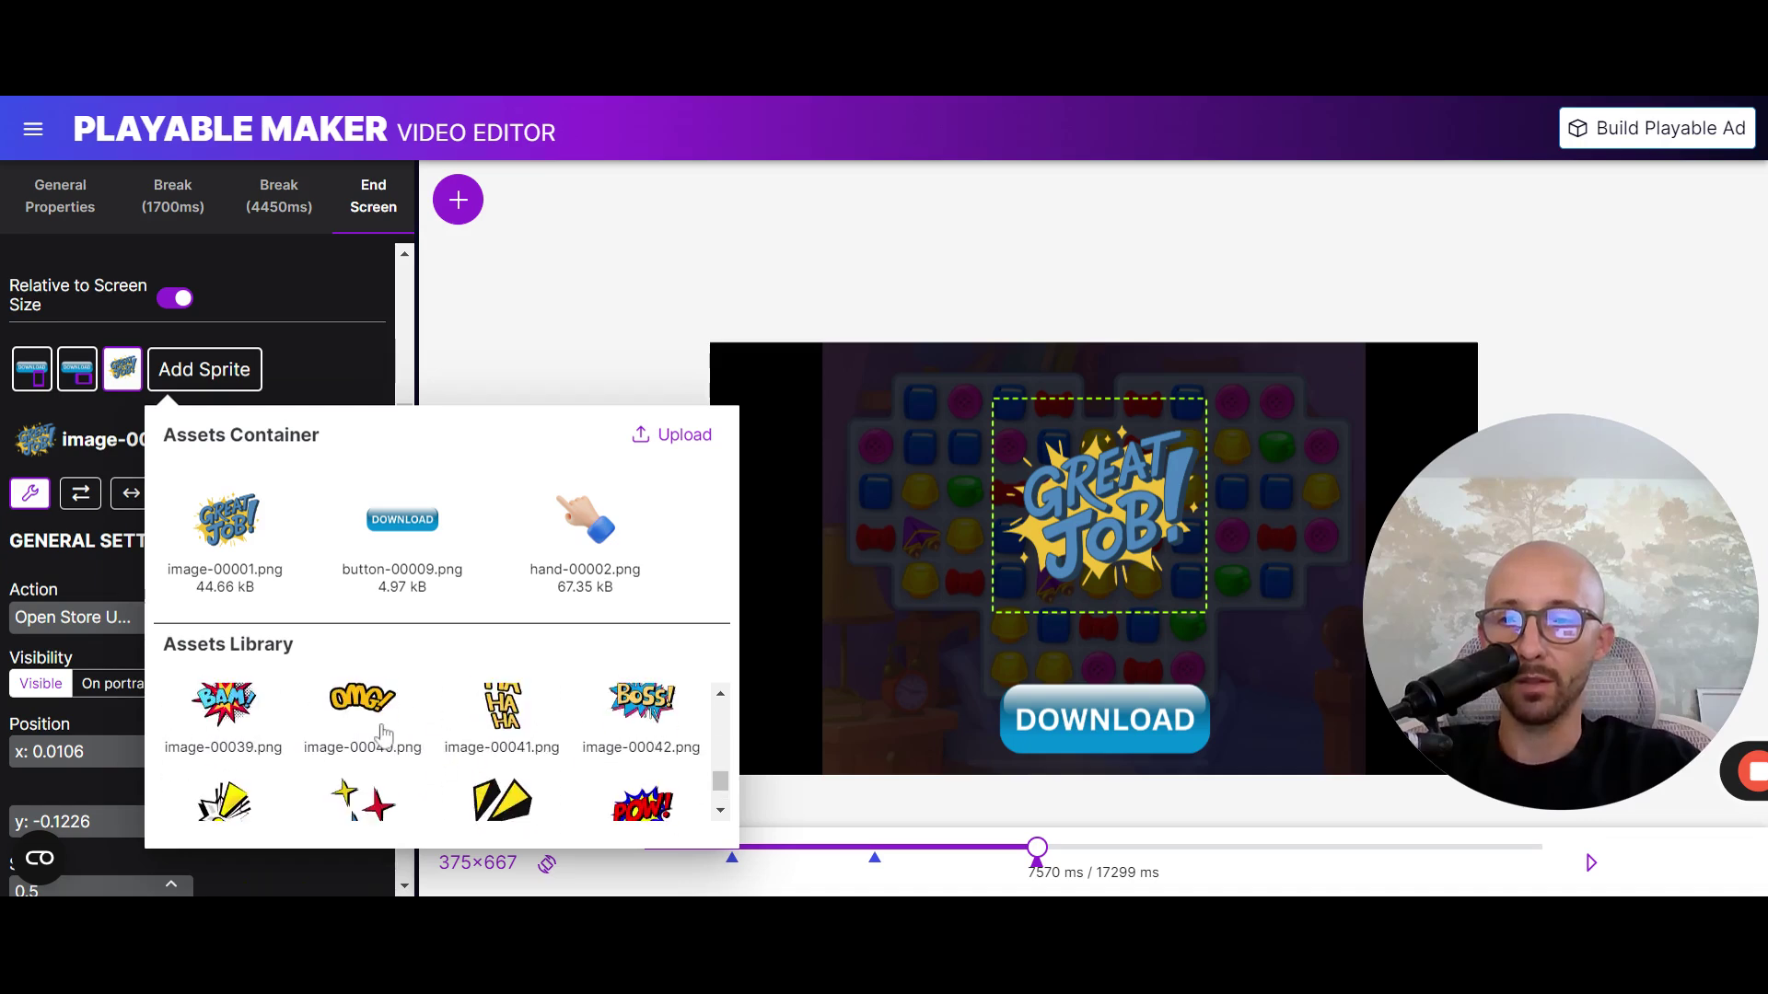
pyautogui.scroll(1, 449, 753)
pyautogui.scroll(-2, 457, 737)
pyautogui.scroll(1, 424, 785)
pyautogui.scroll(1, 360, 760)
pyautogui.click(359, 758)
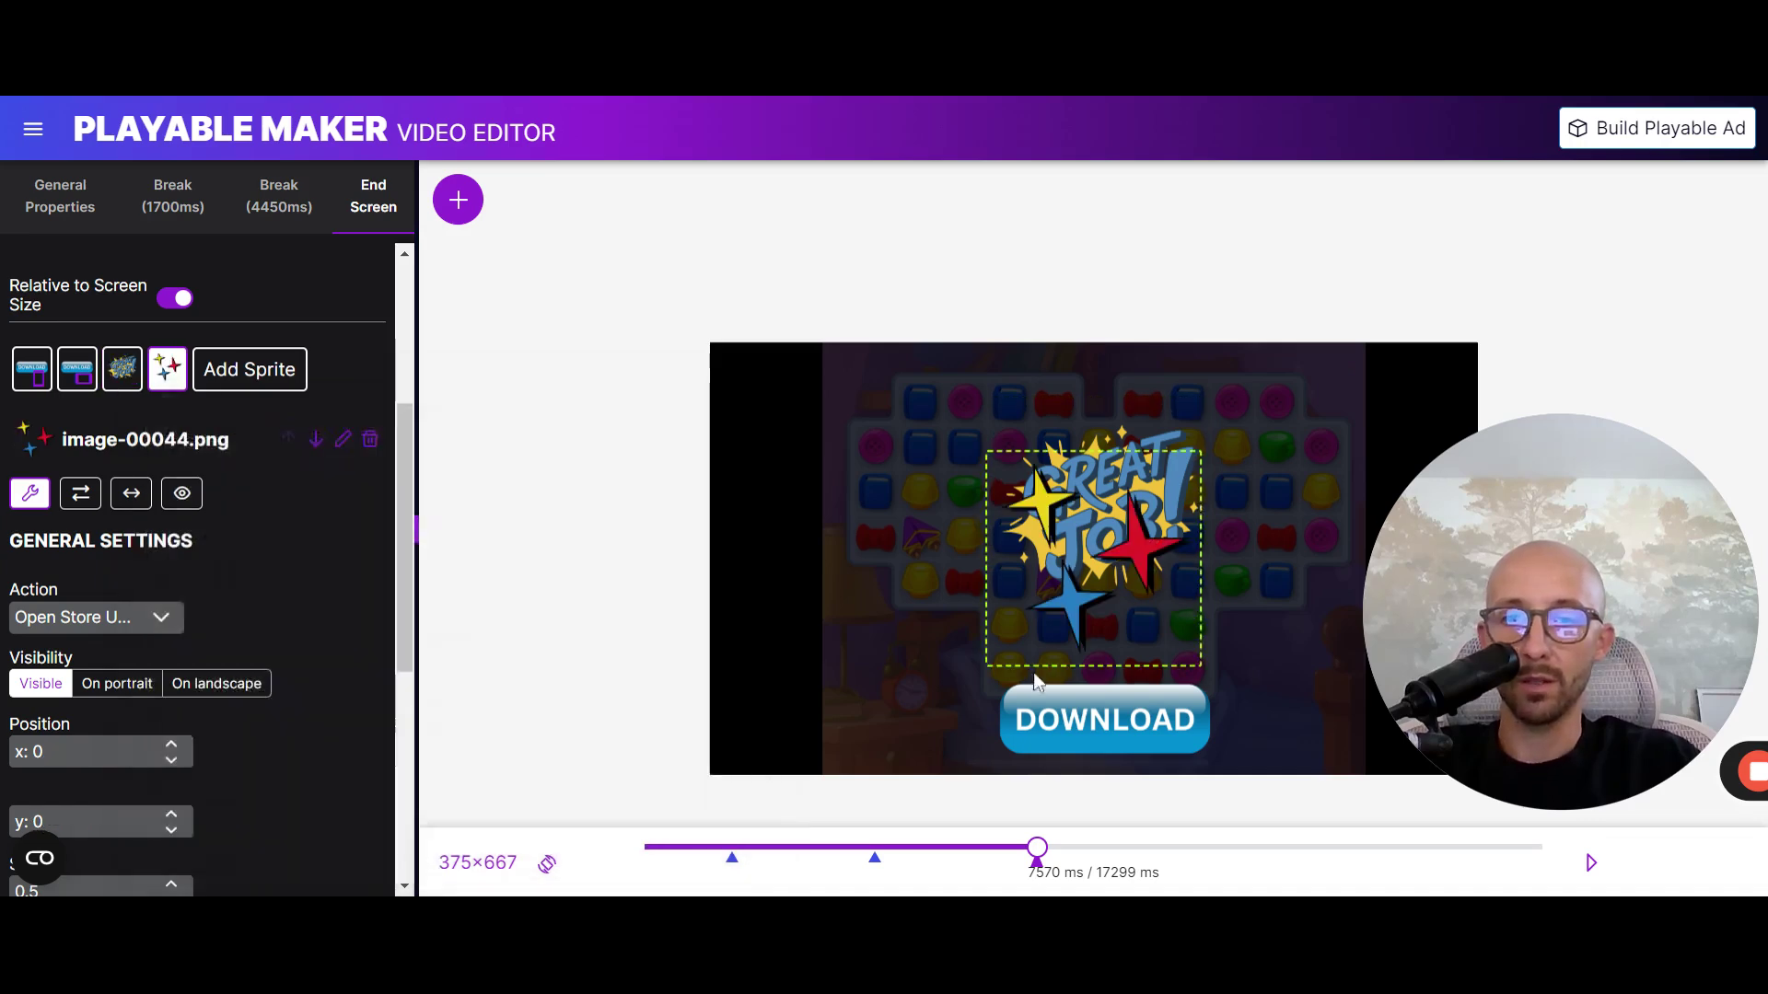
# - Position the stars to the upper right of Great Job and adjust both in portrait orientation
pyautogui.moveTo(1052, 626)
pyautogui.mouseDown()
pyautogui.moveTo(1248, 573)
pyautogui.moveTo(1215, 556)
pyautogui.mouseUp()
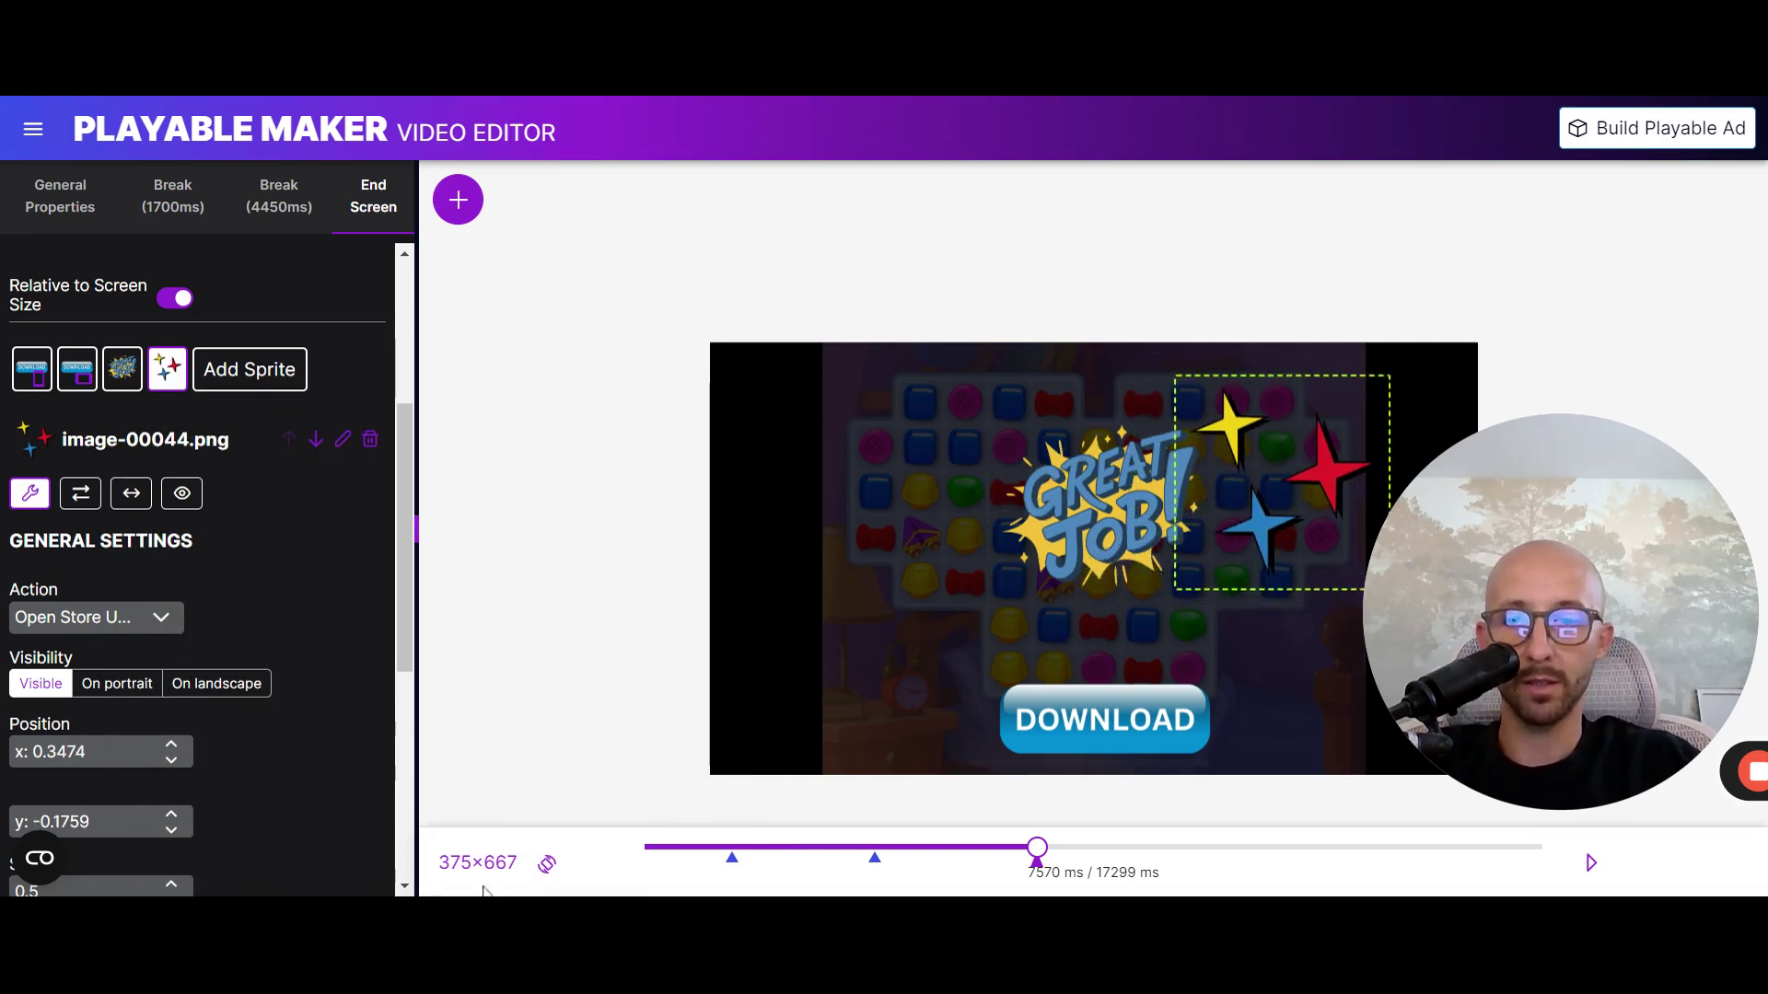
pyautogui.click(547, 865)
pyautogui.moveTo(1029, 518); pyautogui.dragTo(968, 511)
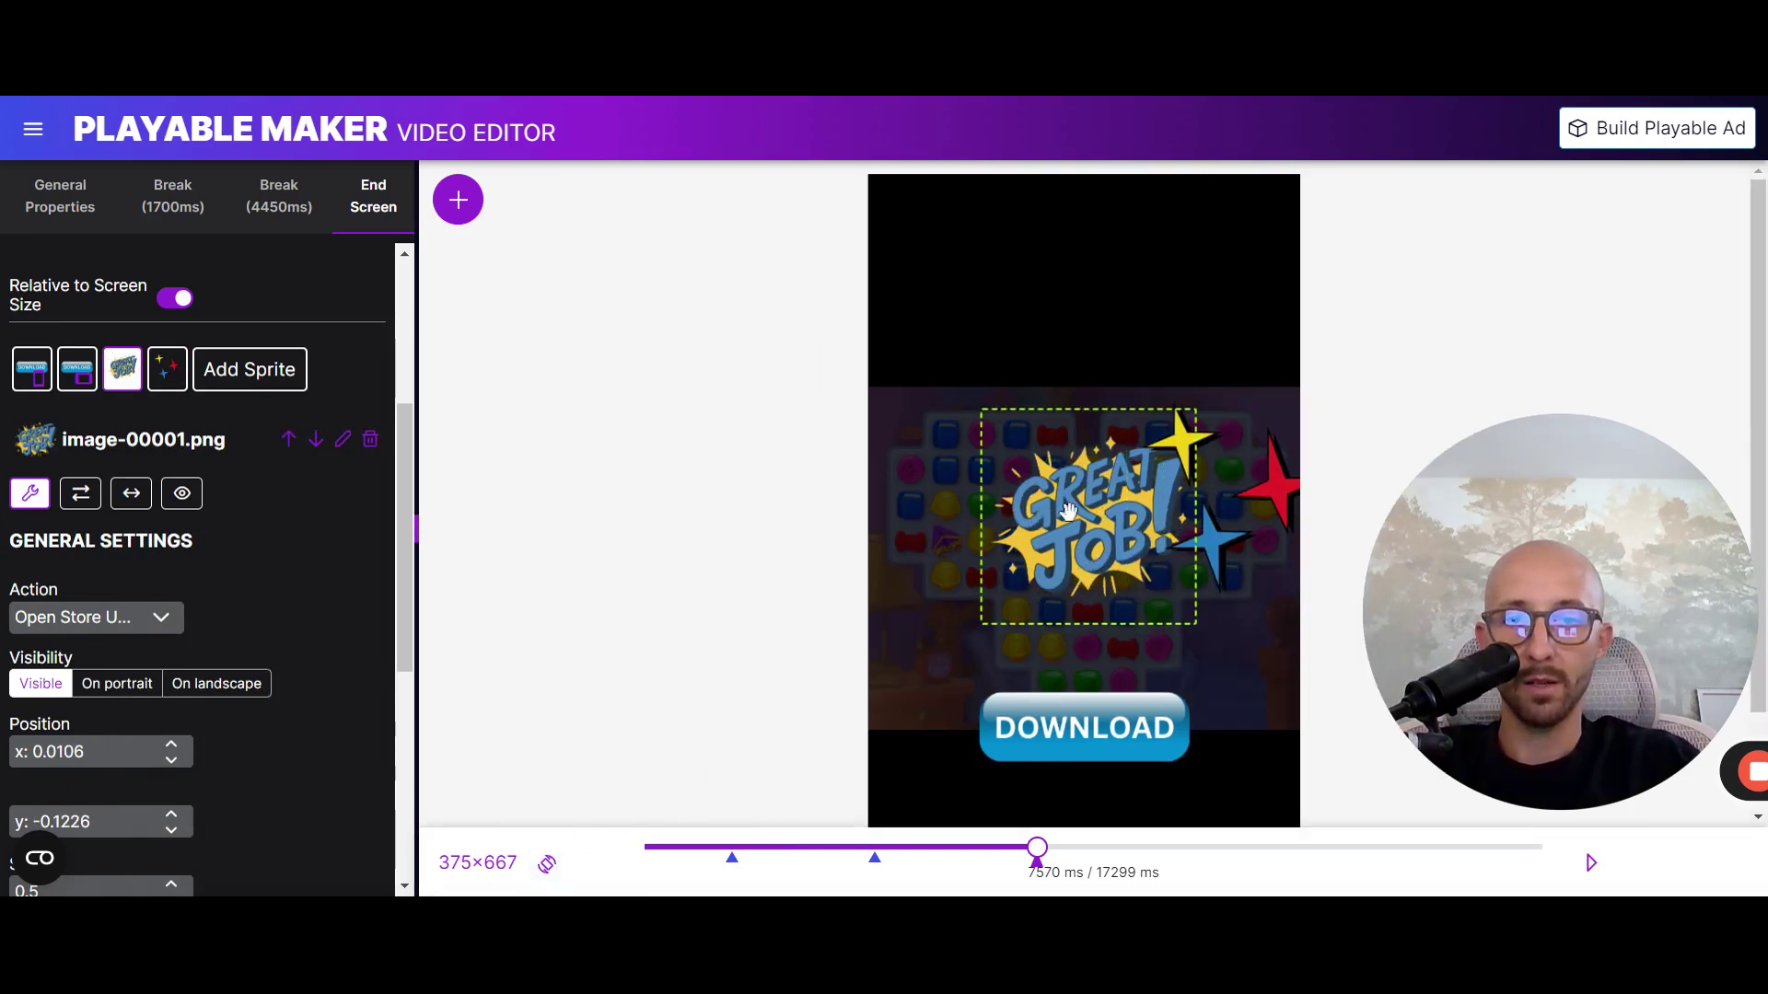
pyautogui.click(1154, 517)
pyautogui.moveTo(1154, 518); pyautogui.dragTo(839, 732)
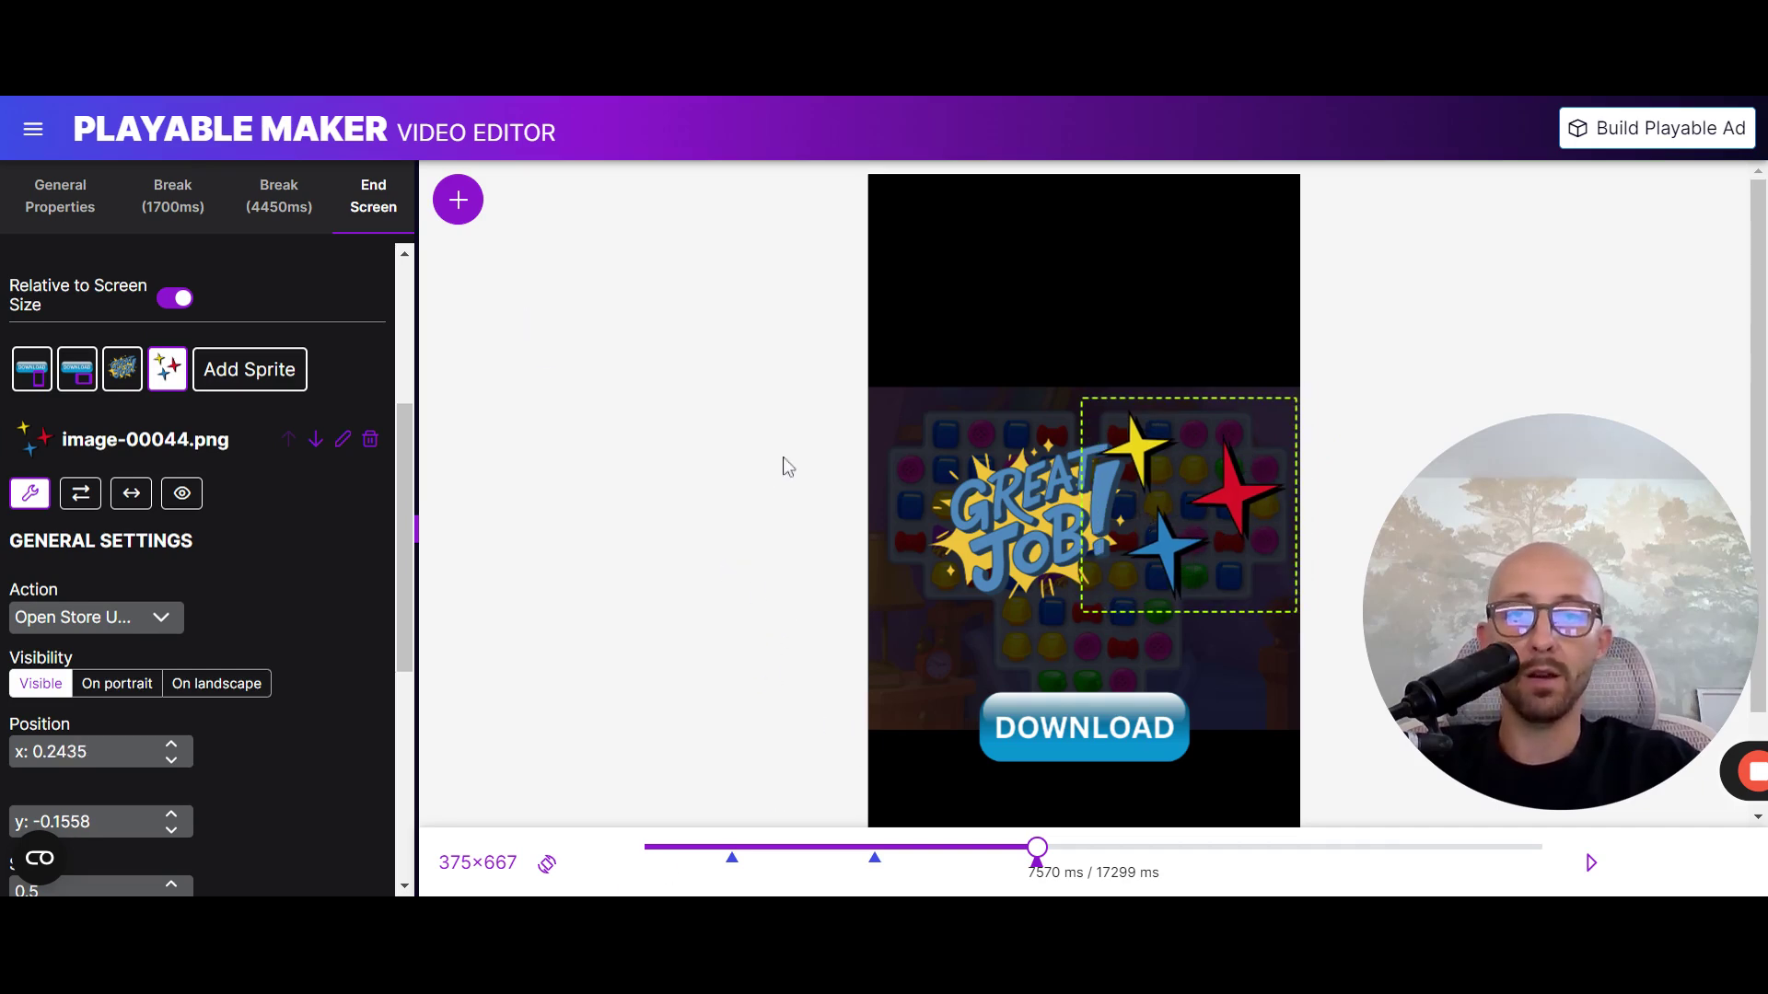
# - Preview the ad, verify the DOWNLOAD tap registers a store click, then bring up the Build Playable Ad dialog
pyautogui.click(1591, 863)
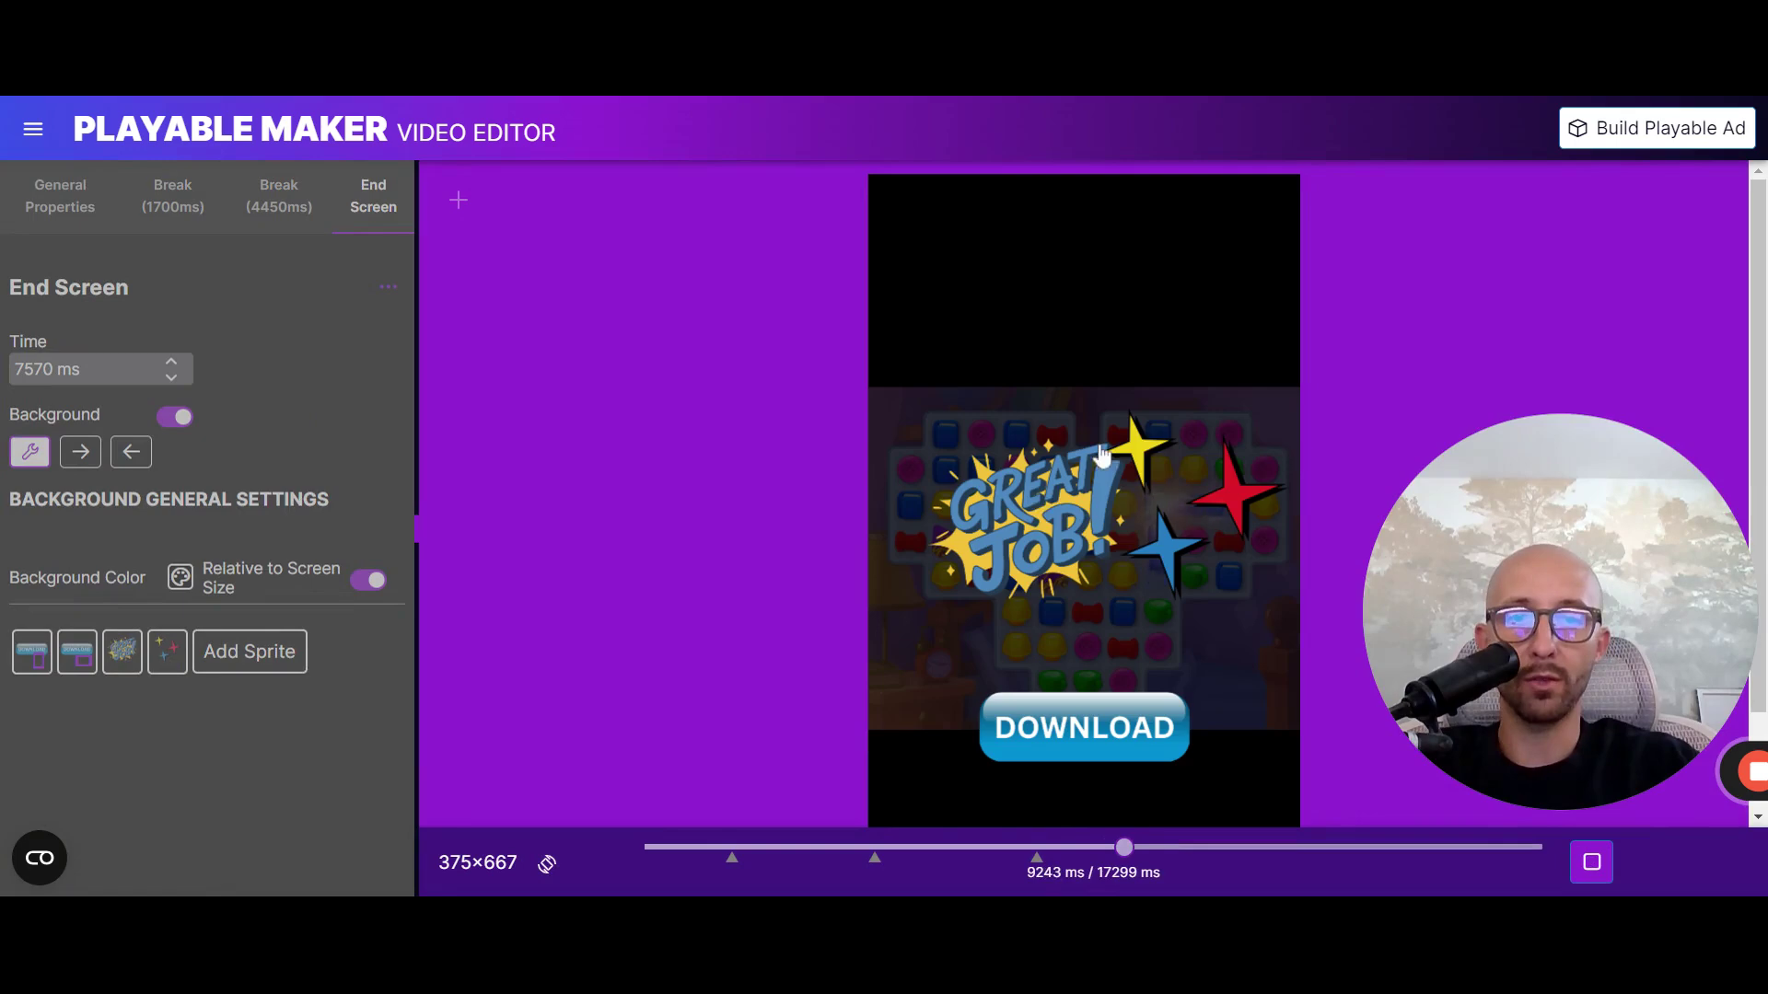
pyautogui.click(1067, 730)
pyautogui.moveTo(1363, 181); pyautogui.dragTo(1530, 181)
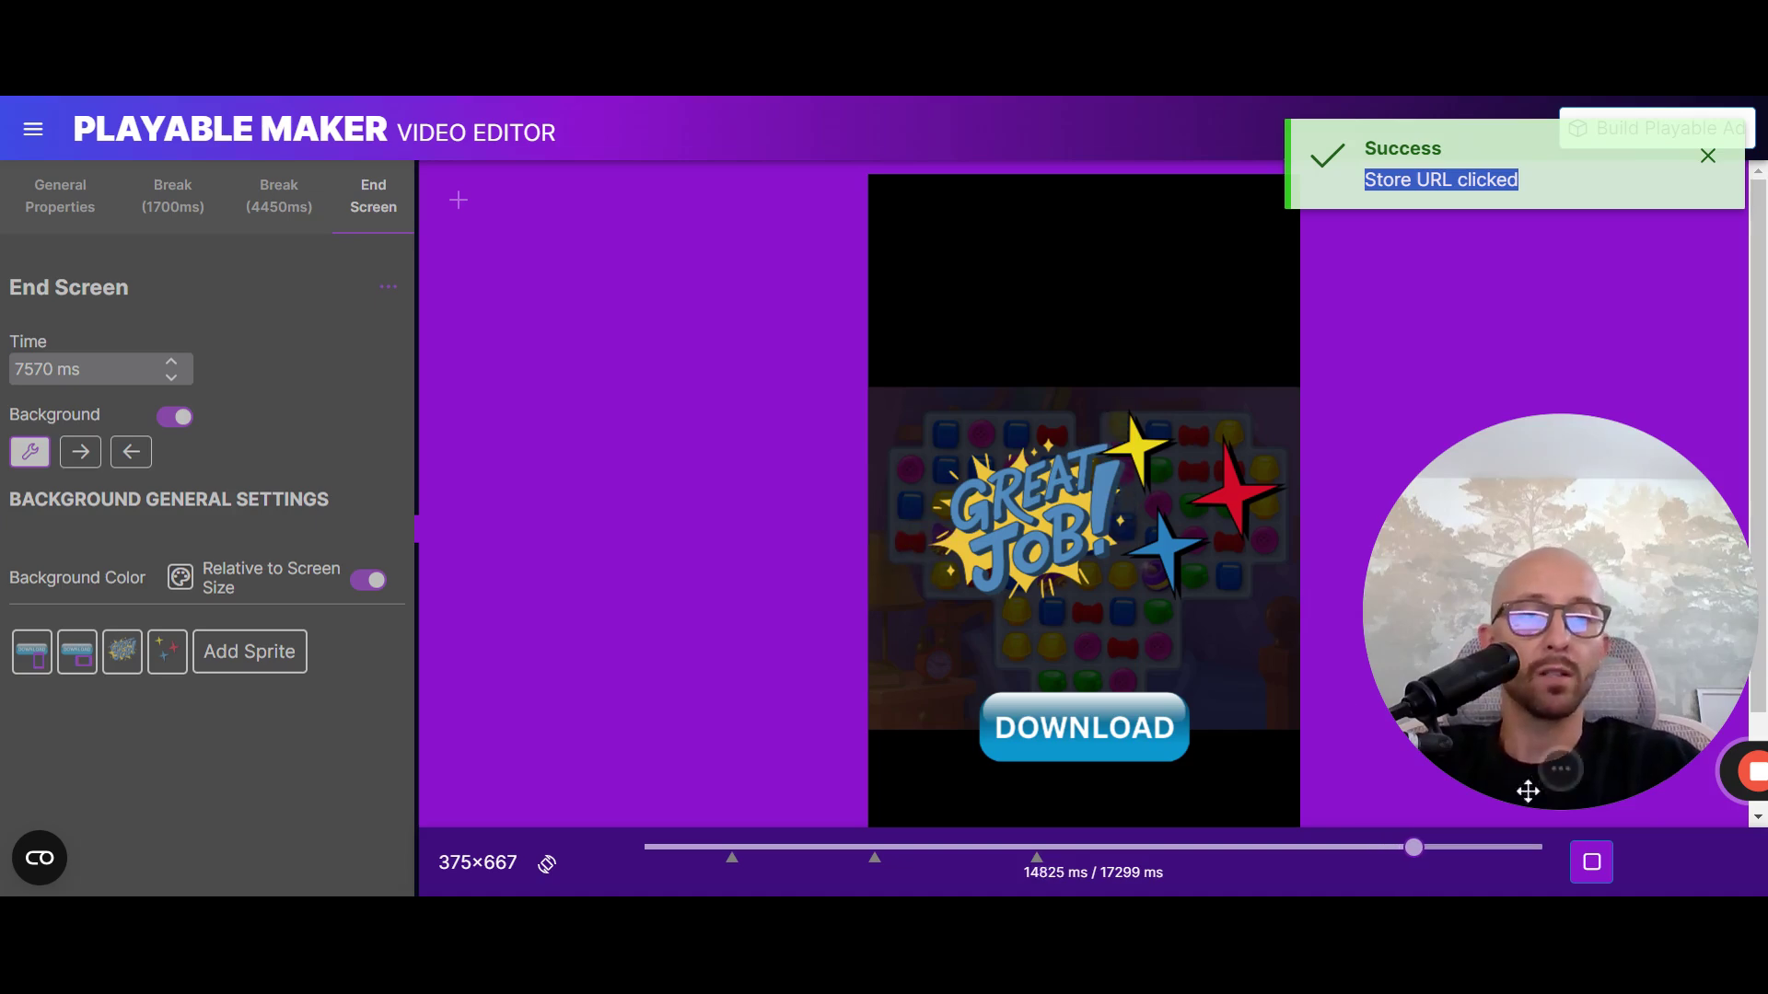
pyautogui.press('Escape')
pyautogui.click(1655, 129)
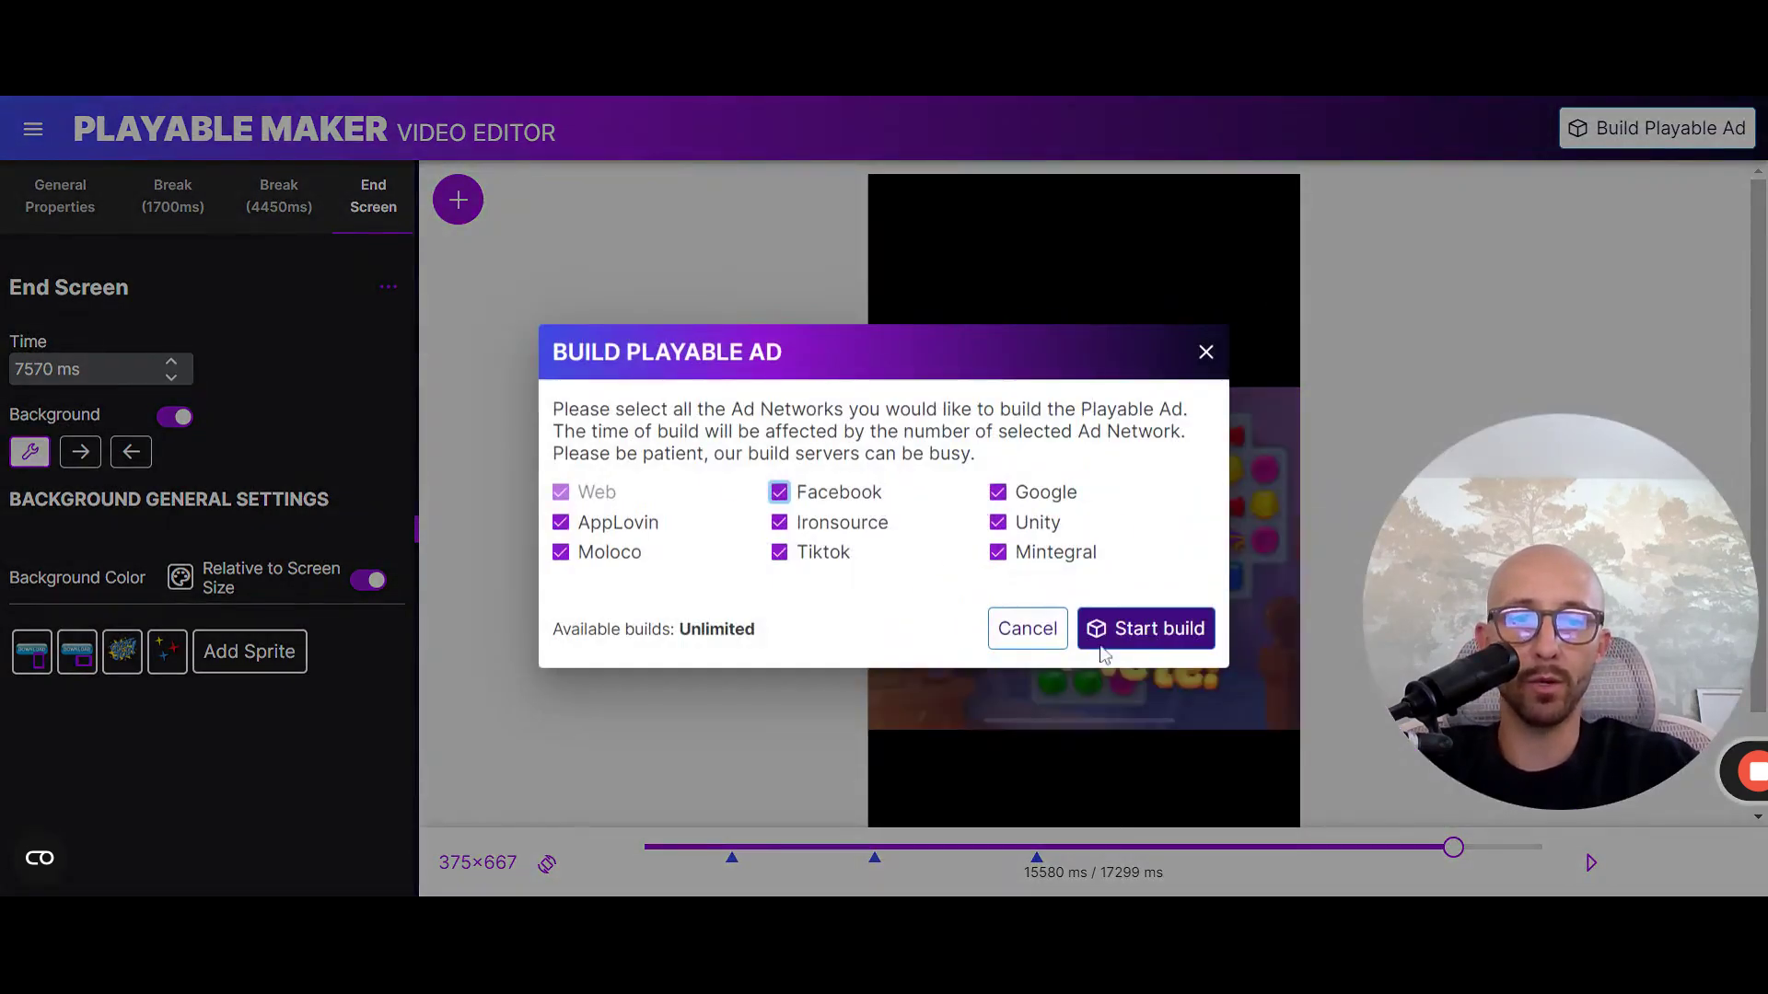
# - Start the build of 'test playable' for all checked ad networks
pyautogui.click(1135, 633)
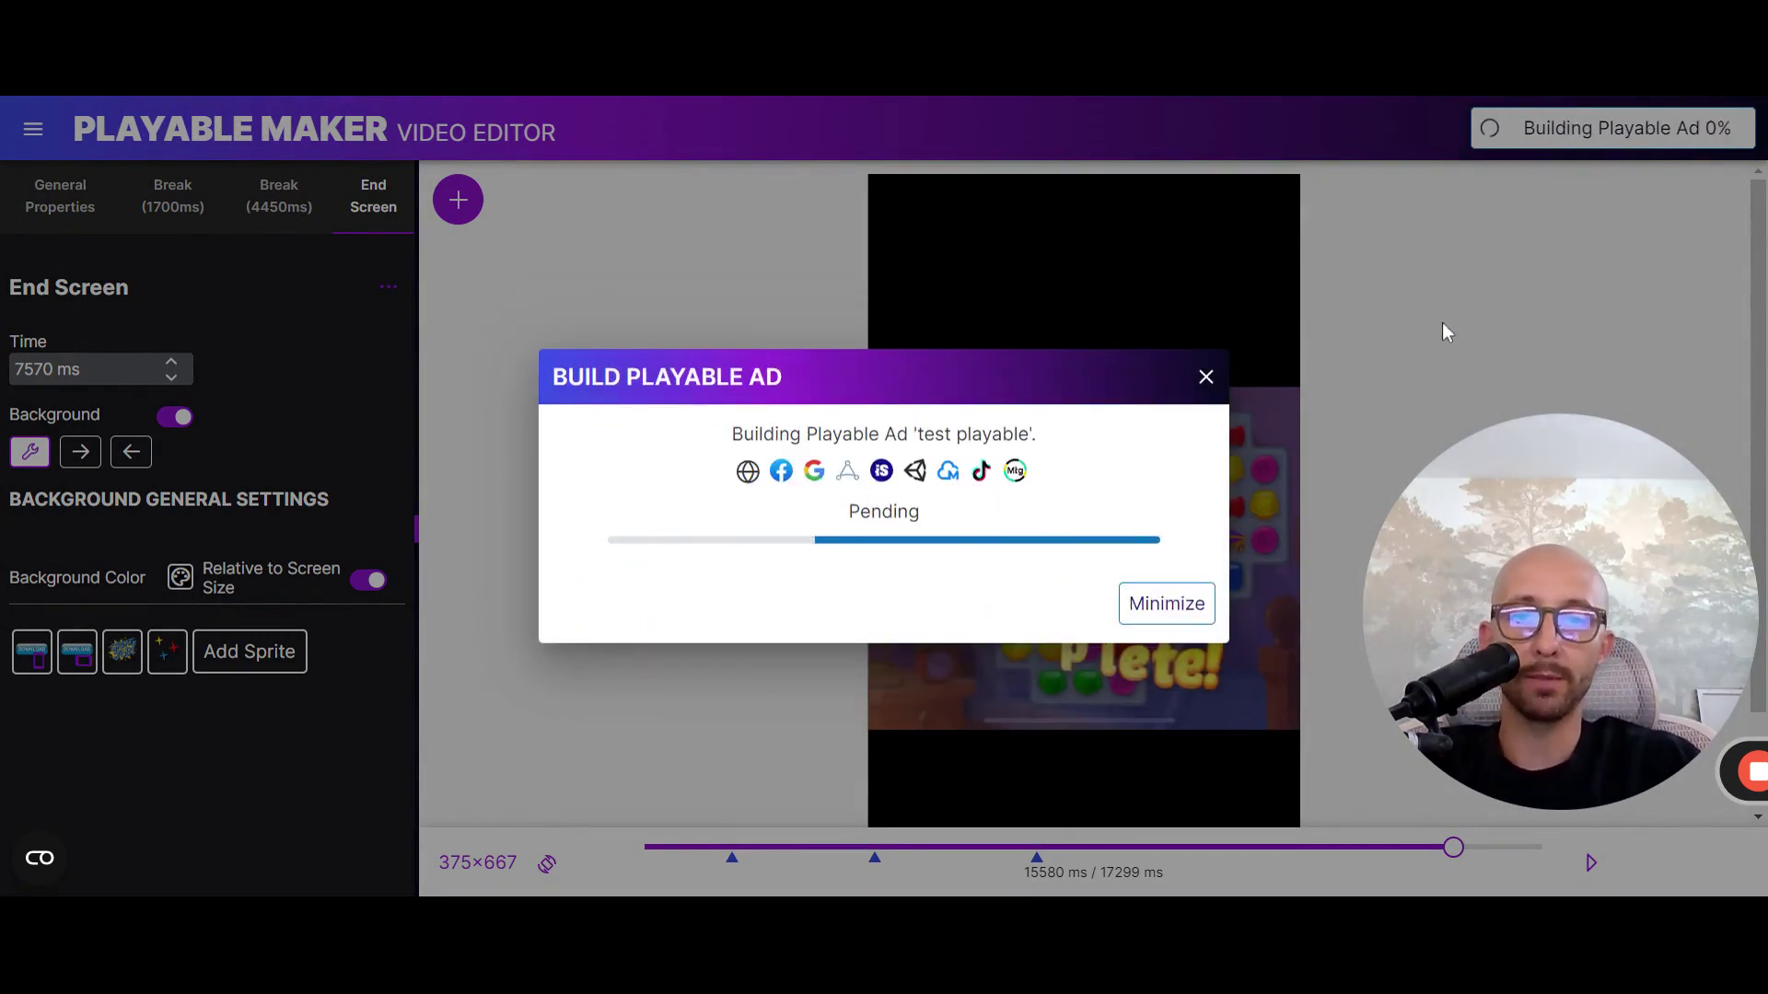